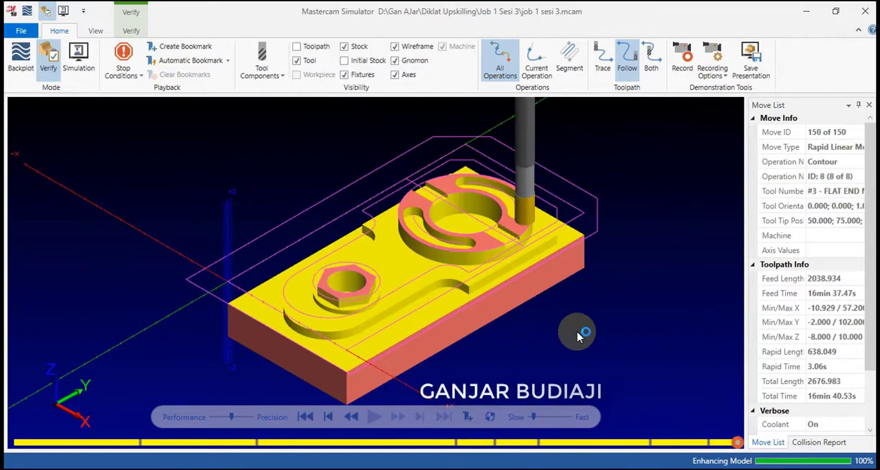
Examine the verified part in the top and isometric views, including a closer look at the machined features.
{"action": "right_click", "coordinate": [629, 223]}
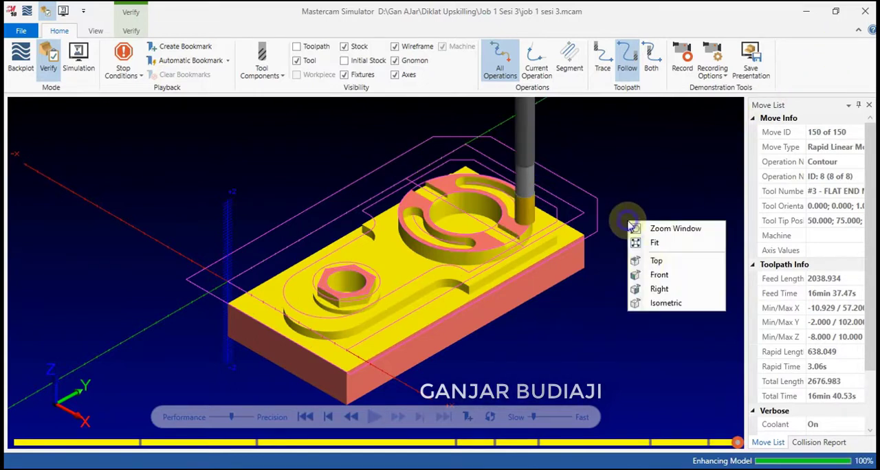
{"action": "left_click", "coordinate": [654, 275]}
{"action": "right_click", "coordinate": [627, 259]}
{"action": "left_click", "coordinate": [646, 300]}
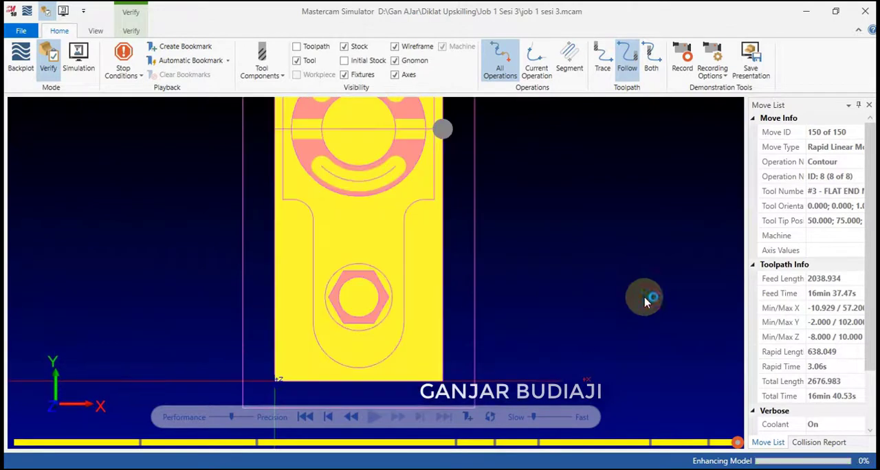
{"action": "scroll", "coordinate": [507, 286], "scroll_direction": "down", "scroll_amount": 3}
{"action": "scroll", "coordinate": [487, 190], "scroll_direction": "up", "scroll_amount": 3}
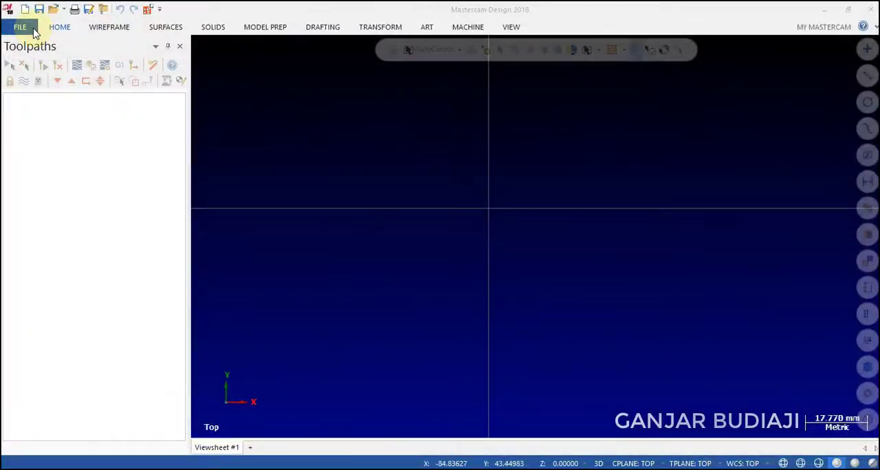
Choose the metric startup configuration mcamxm.config, go through the Colors and Screen settings, and apply the system configuration.
{"action": "left_click", "coordinate": [22, 28]}
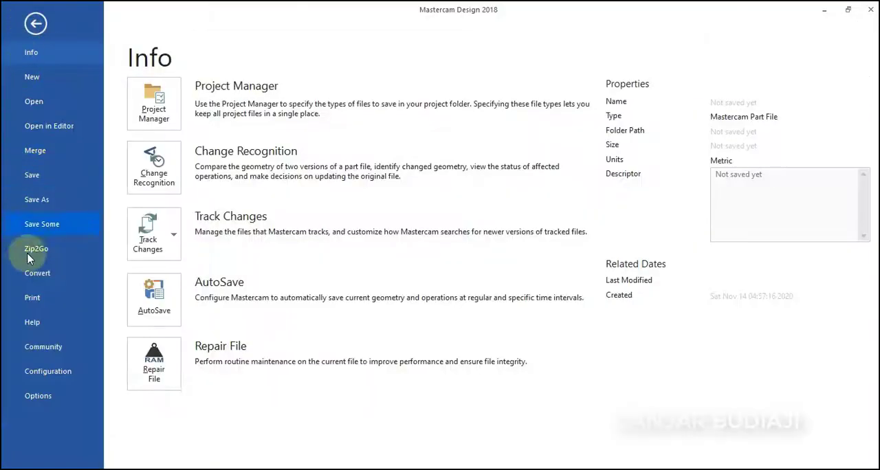
{"action": "left_click", "coordinate": [20, 423]}
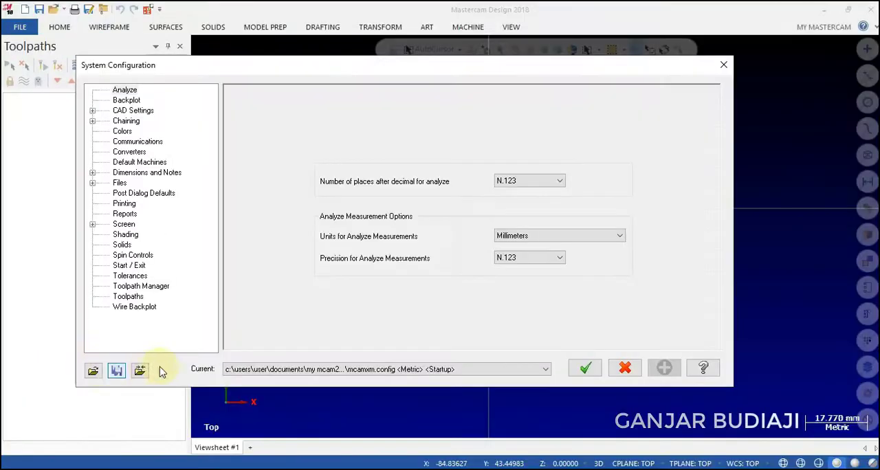
{"action": "left_click", "coordinate": [396, 371]}
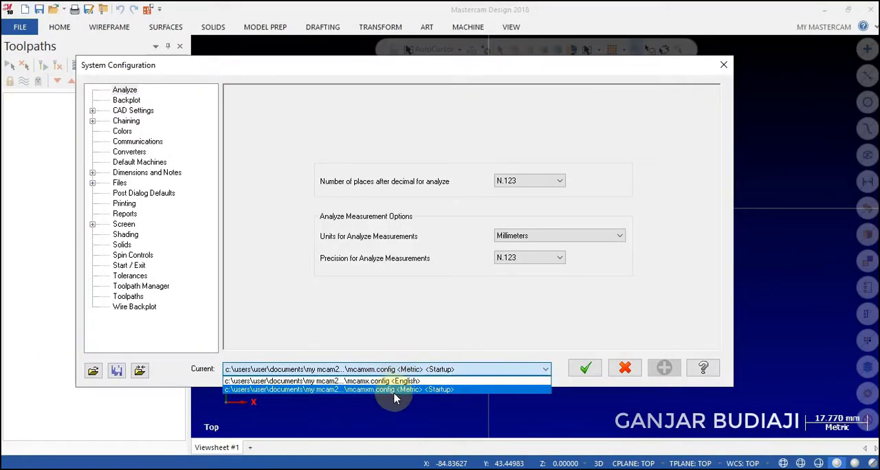
{"action": "left_click", "coordinate": [395, 392]}
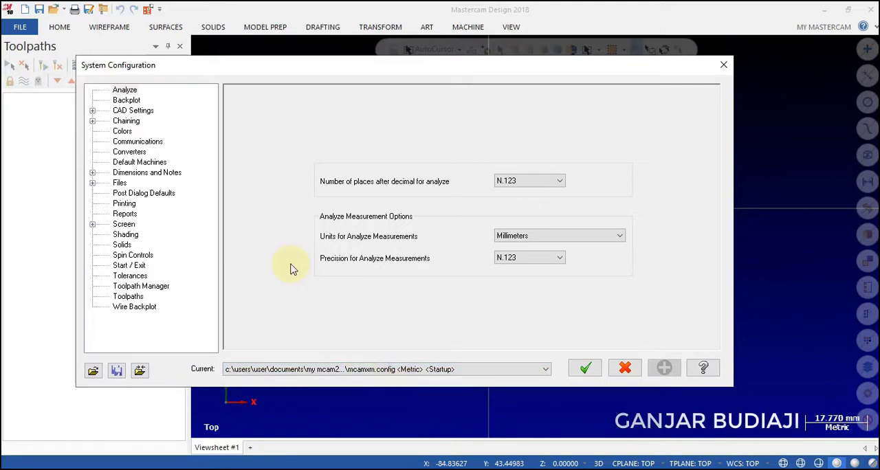
{"action": "left_click", "coordinate": [122, 131]}
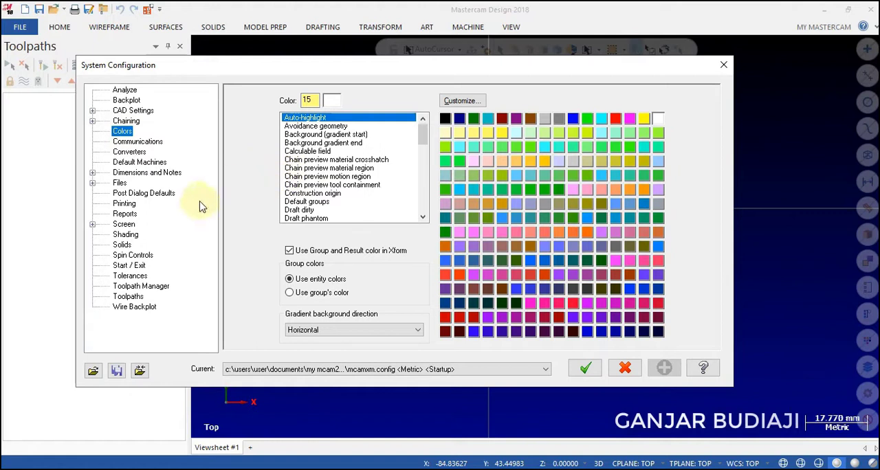
{"action": "left_click", "coordinate": [126, 226]}
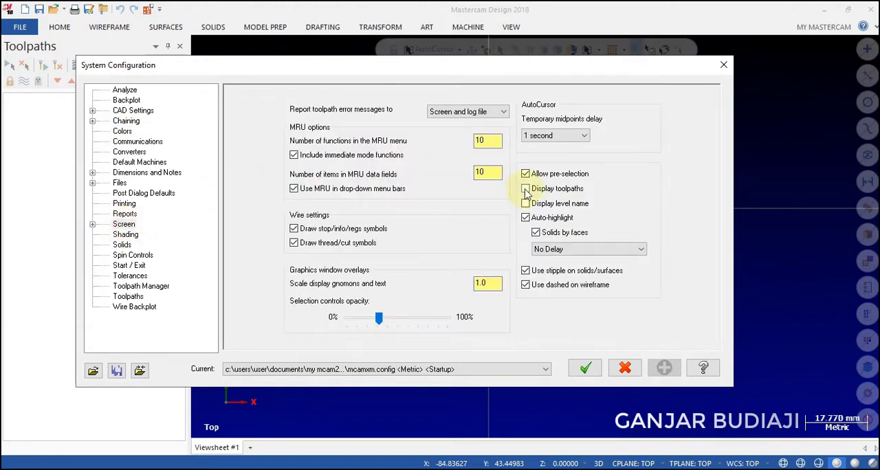
{"action": "left_click", "coordinate": [582, 364]}
{"action": "left_click", "coordinate": [444, 273]}
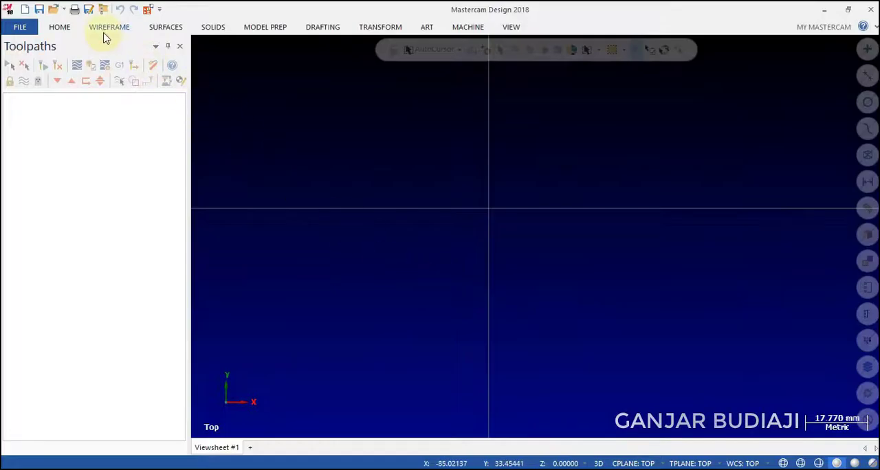
Draw a rectangle 50 mm wide and 100 mm high with its lower-left corner at the origin.
{"action": "left_click", "coordinate": [104, 29]}
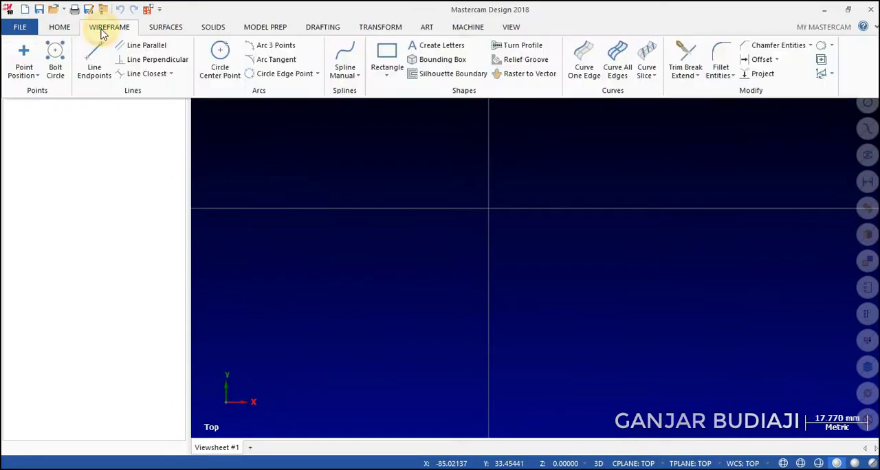
{"action": "left_click", "coordinate": [387, 58]}
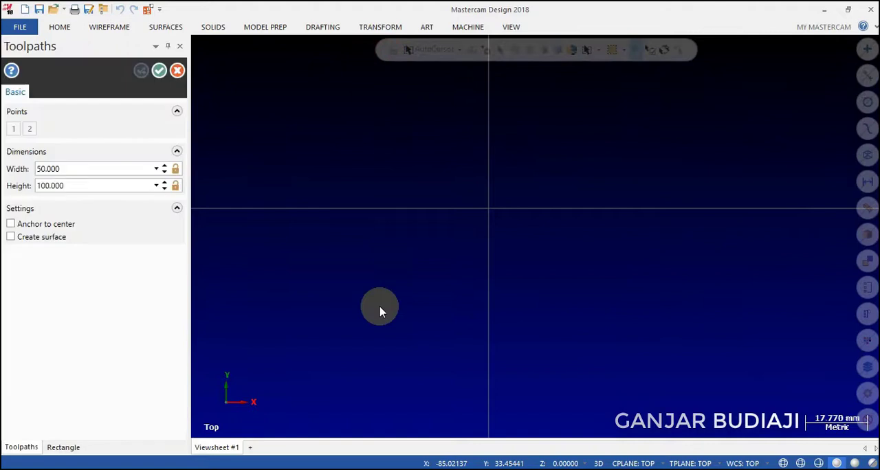
{"action": "scroll", "coordinate": [379, 307], "scroll_direction": "down", "scroll_amount": 1}
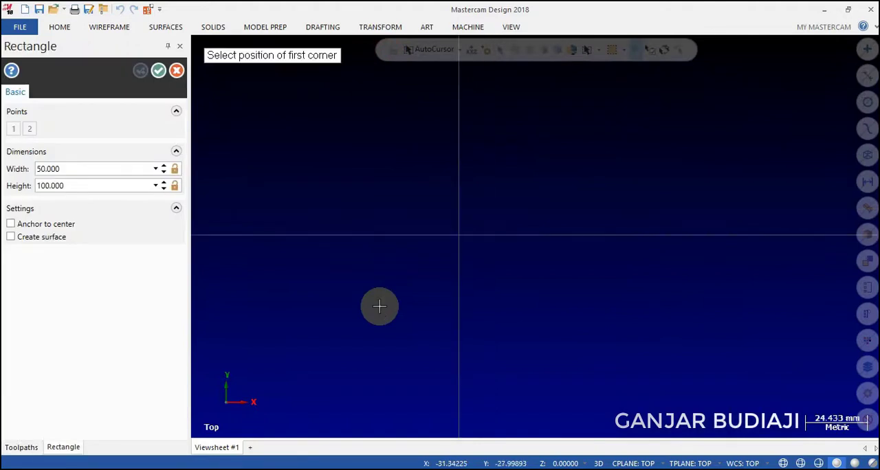
{"action": "scroll", "coordinate": [379, 306], "scroll_direction": "down", "scroll_amount": 2}
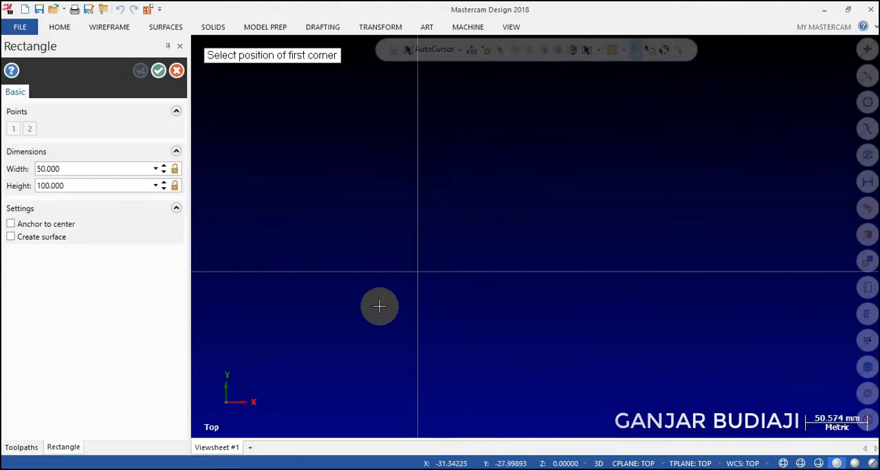
{"action": "left_click", "coordinate": [419, 273]}
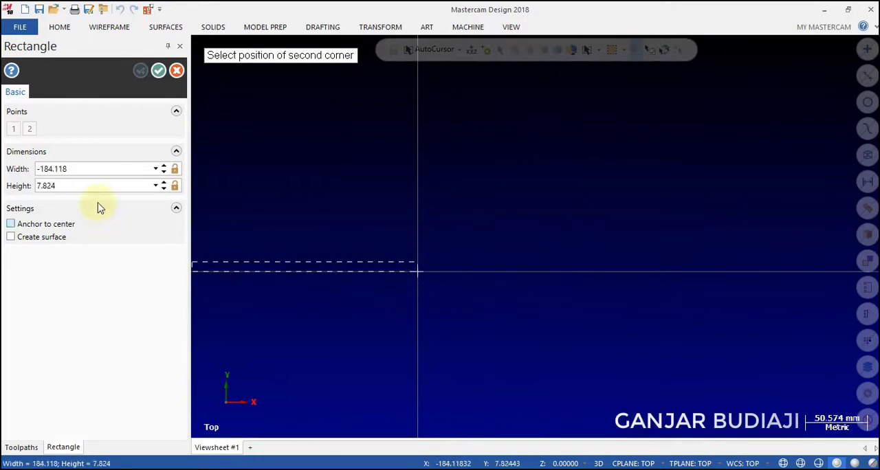
{"action": "left_click", "coordinate": [94, 174]}
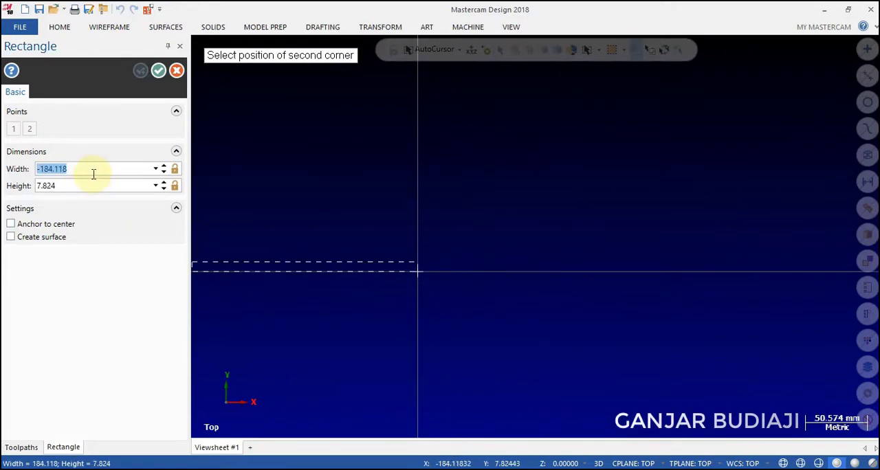
{"action": "type", "text": "50"}
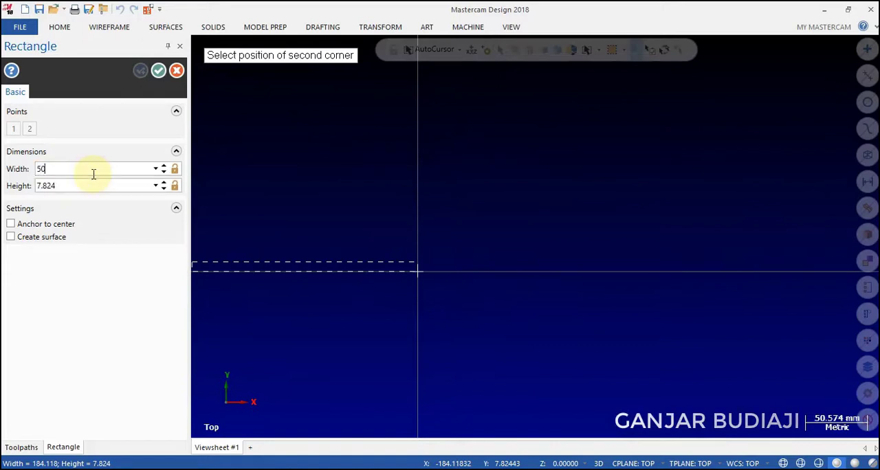
{"action": "key", "text": "Tab"}
{"action": "type", "text": "100"}
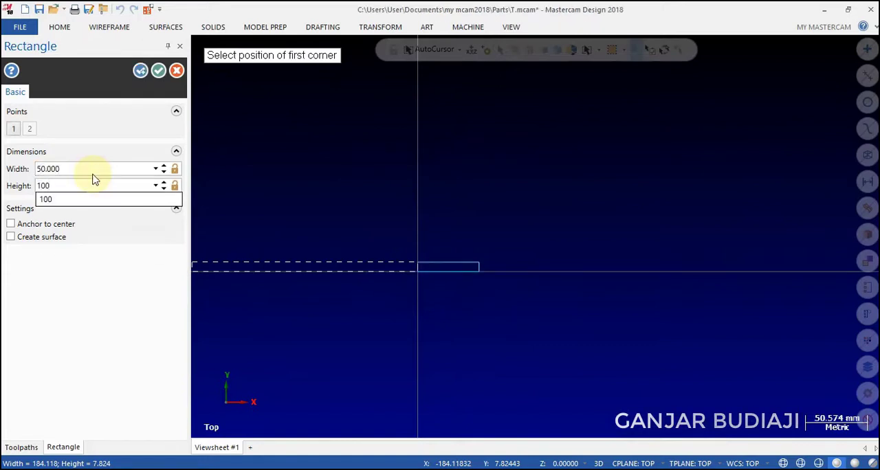
{"action": "key", "text": "Tab"}
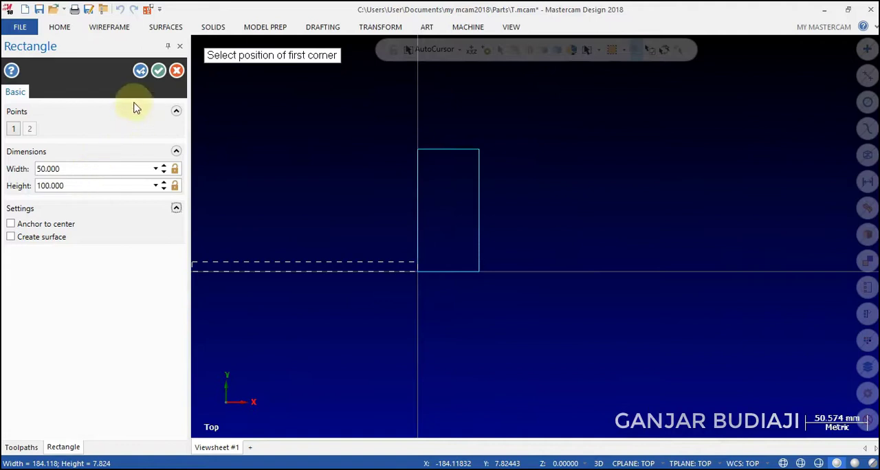
{"action": "left_click", "coordinate": [158, 72]}
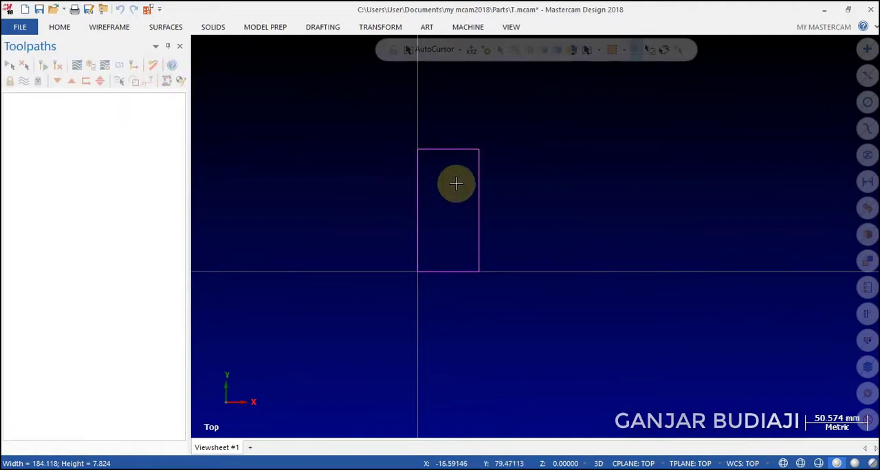
Offset a copy of the rectangle's left edge 2.5 mm inward.
{"action": "scroll", "coordinate": [454, 179], "scroll_direction": "up", "scroll_amount": 3}
{"action": "left_click", "coordinate": [105, 26]}
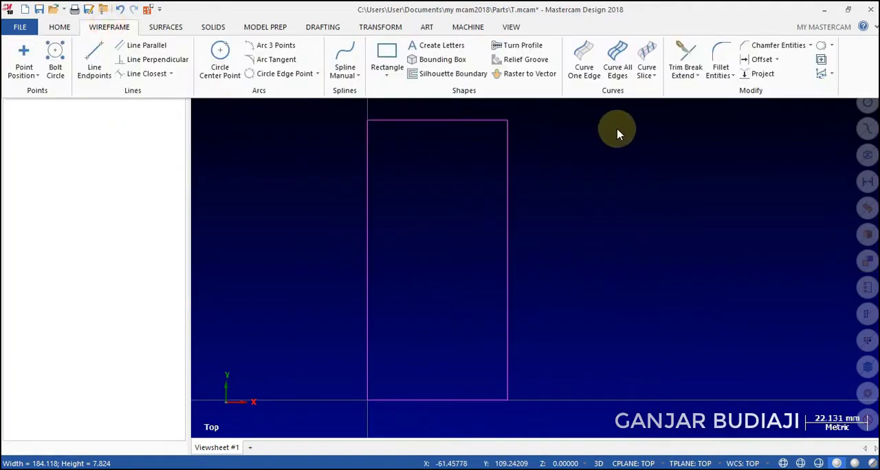
{"action": "left_click", "coordinate": [778, 60]}
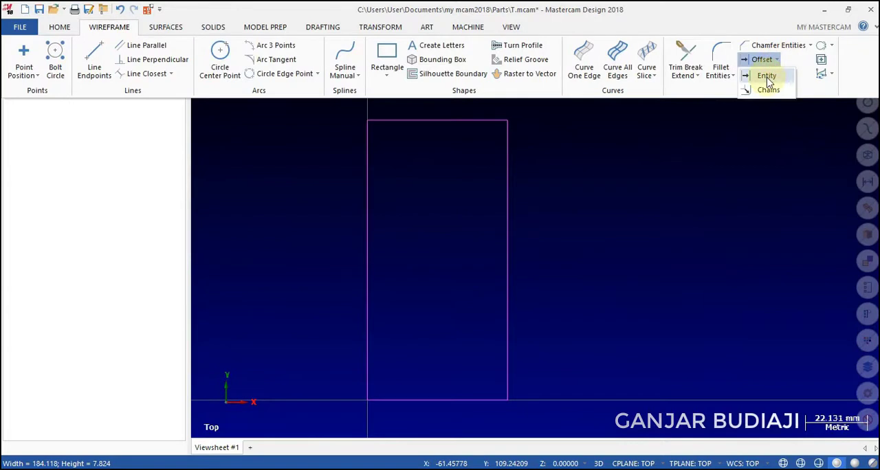
{"action": "left_click", "coordinate": [769, 82]}
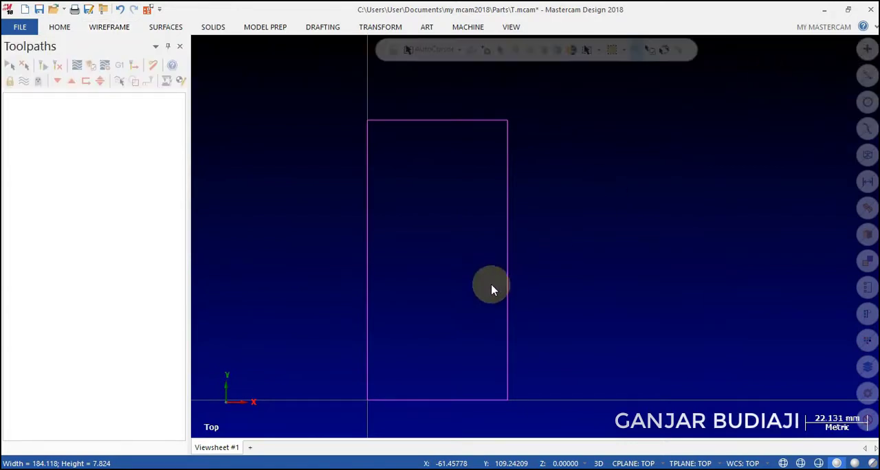
{"action": "double_click", "coordinate": [84, 221]}
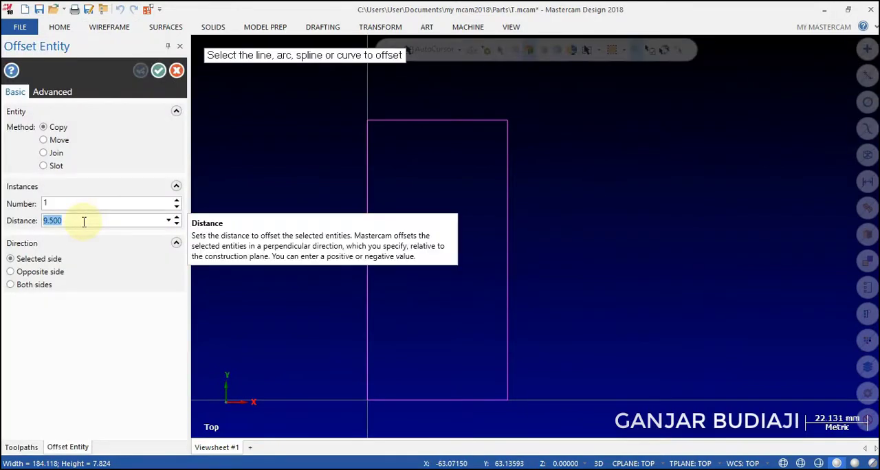
{"action": "type", "text": "2.5"}
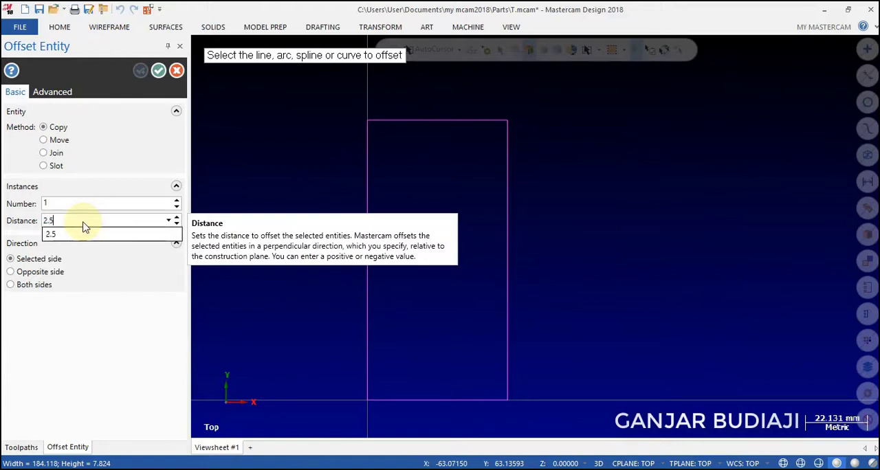
{"action": "key", "text": "Return"}
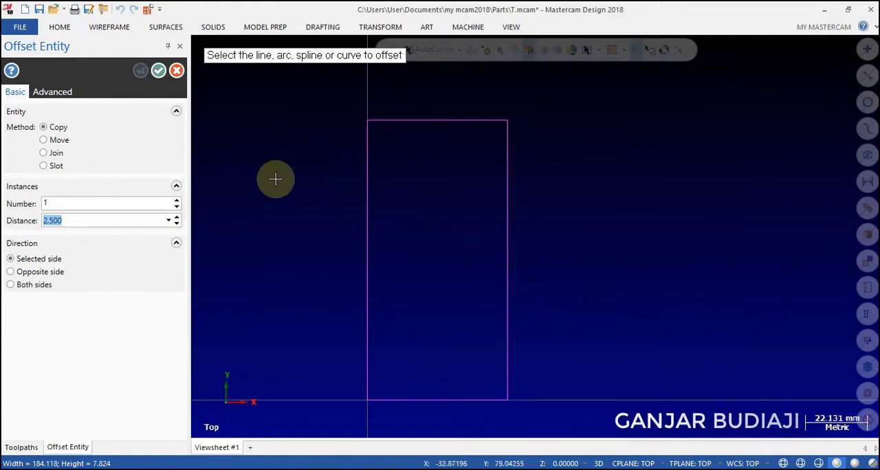
{"action": "left_click", "coordinate": [366, 180]}
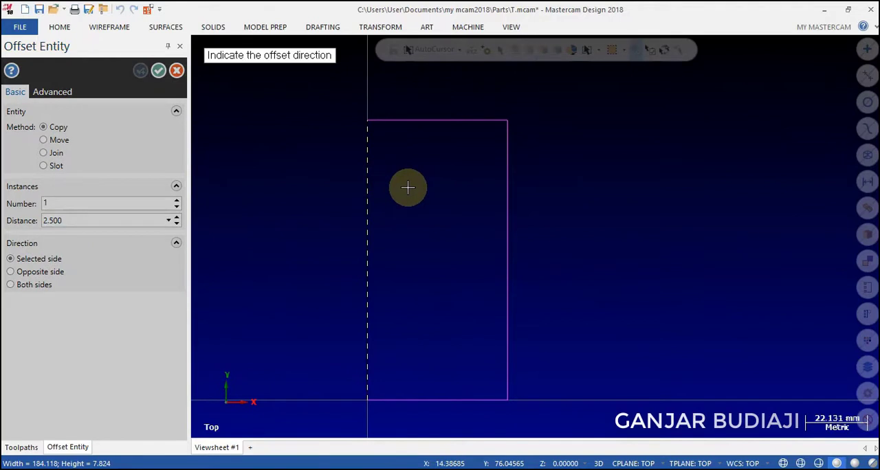
{"action": "left_click", "coordinate": [390, 188]}
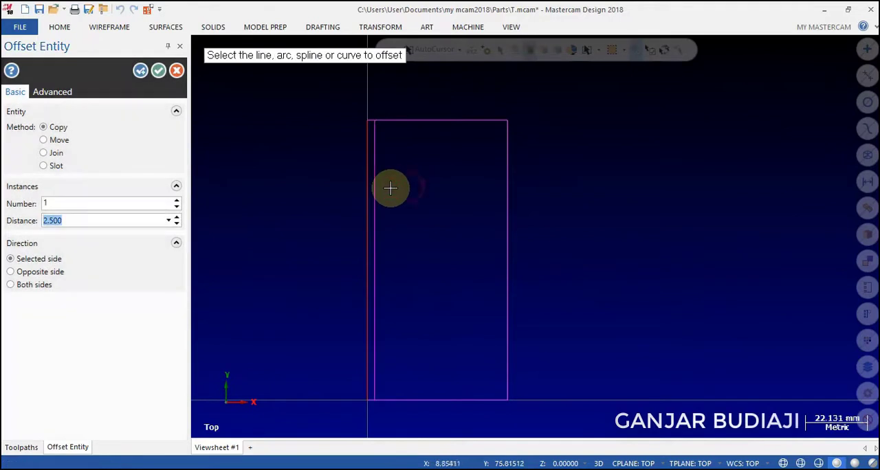
{"action": "left_click", "coordinate": [140, 71]}
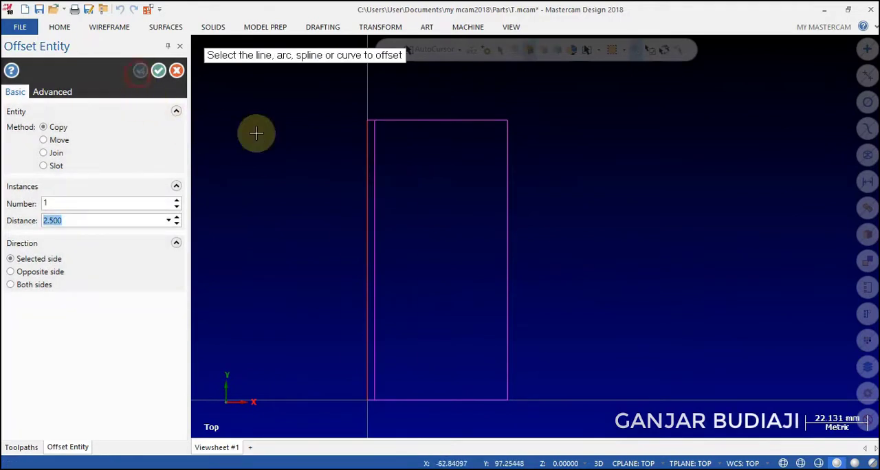
Offset a copy of the rectangle's right edge 2.5 mm inward.
{"action": "left_click", "coordinate": [508, 190]}
{"action": "left_click", "coordinate": [488, 191]}
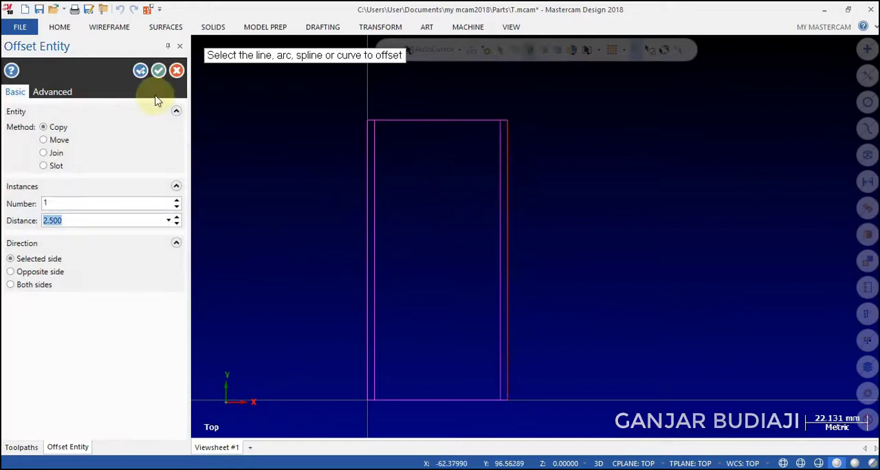
{"action": "left_click", "coordinate": [141, 72]}
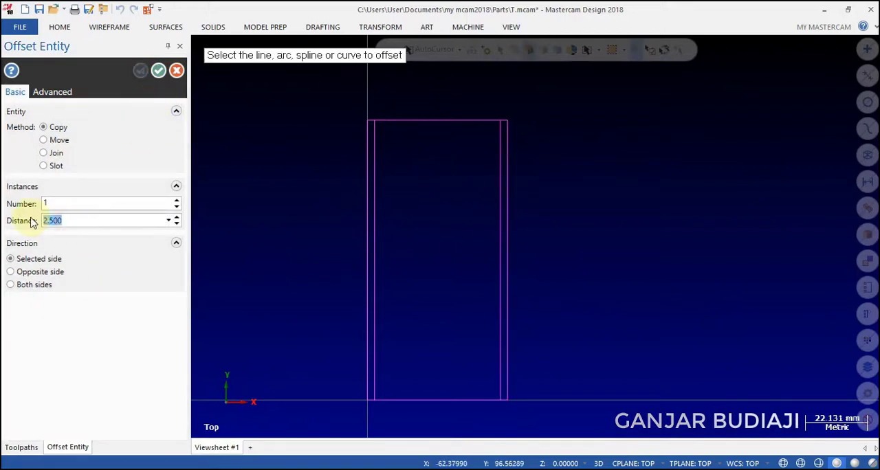
Offset a copy of the rectangle's left edge 25 mm inward to form the vertical centre line.
{"action": "type", "text": "25"}
{"action": "key", "text": "Return"}
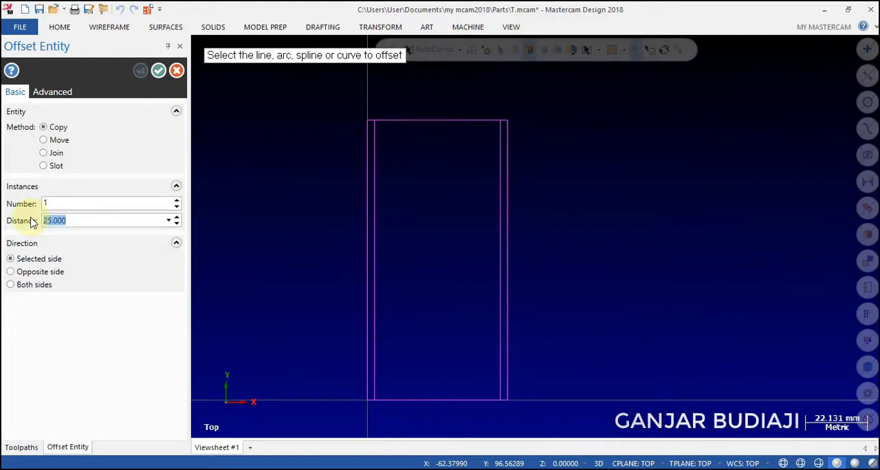
{"action": "left_click", "coordinate": [361, 258]}
{"action": "left_click", "coordinate": [440, 247]}
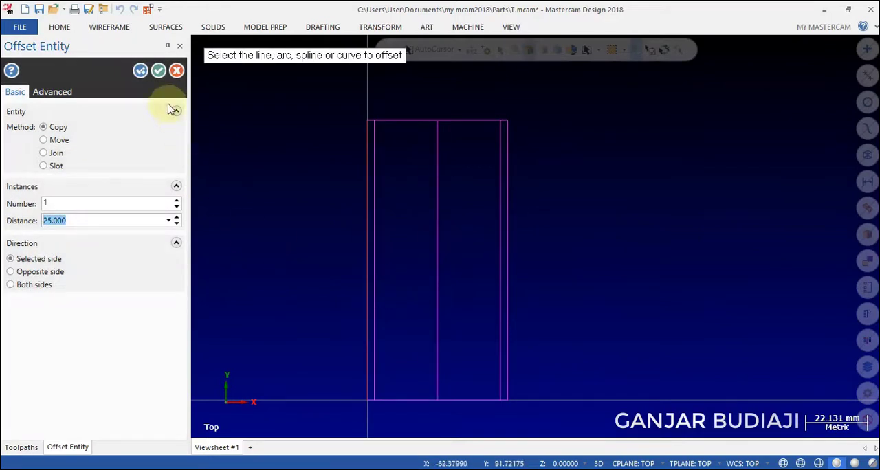
{"action": "left_click", "coordinate": [138, 72]}
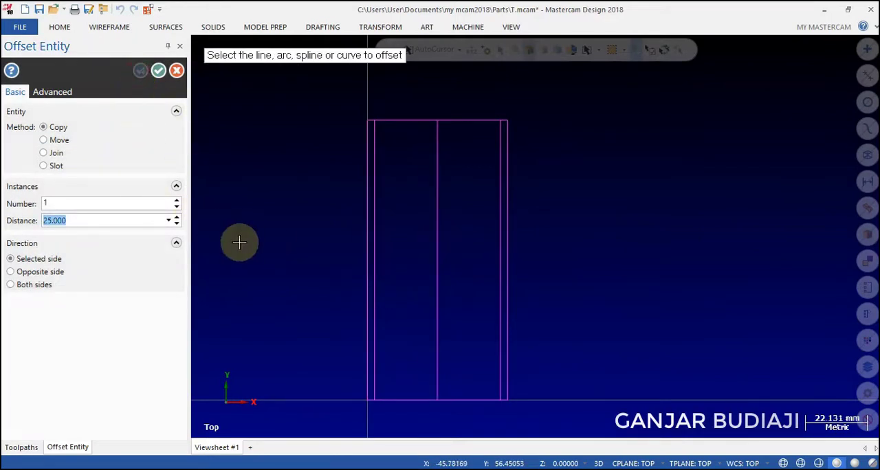
Offset a copy of the vertical centre line 13.5 mm to each side.
{"action": "double_click", "coordinate": [66, 220]}
{"action": "type", "text": "13"}
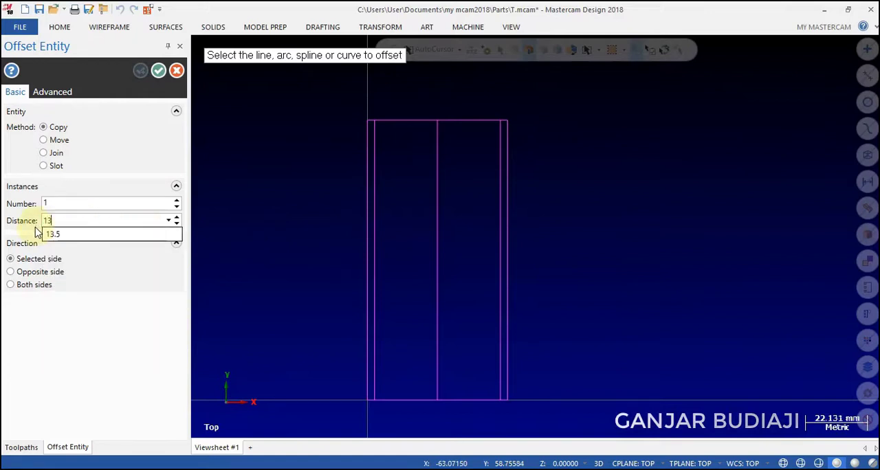
{"action": "type", "text": ".5"}
{"action": "key", "text": "Return"}
{"action": "left_click", "coordinate": [438, 272]}
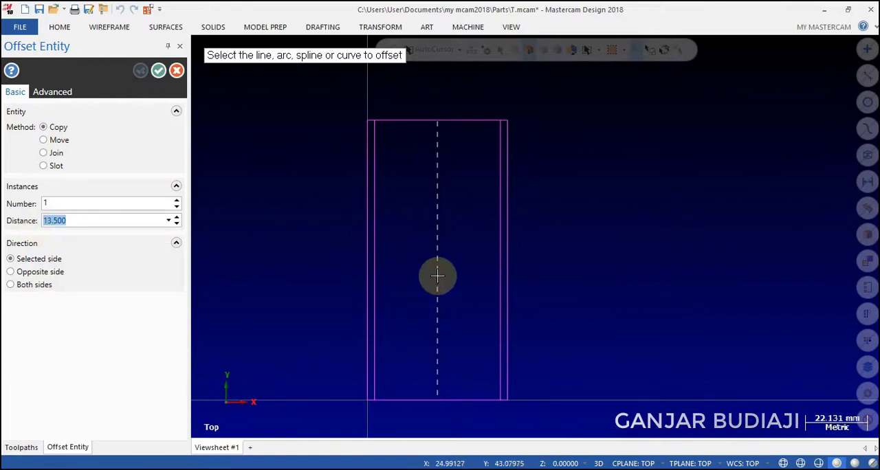
{"action": "left_click", "coordinate": [463, 269]}
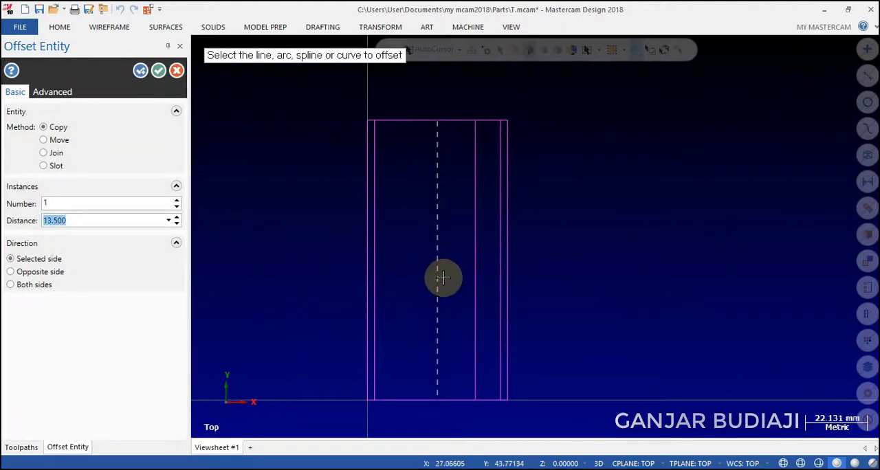
{"action": "left_click", "coordinate": [140, 71]}
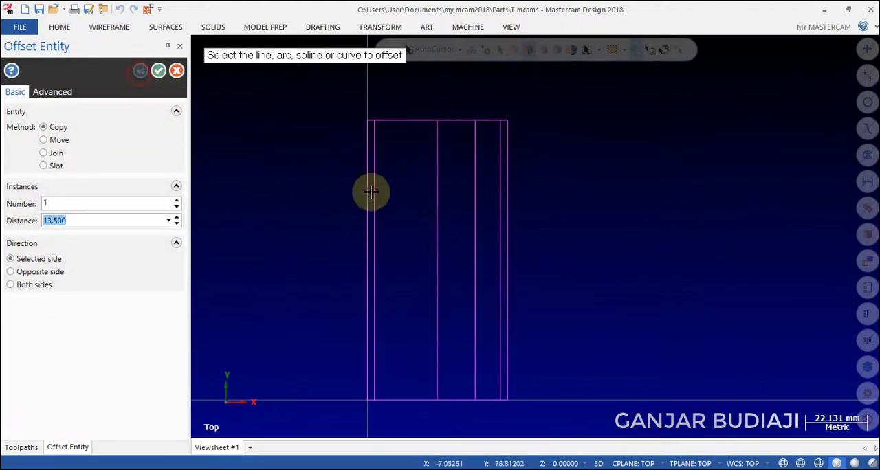
{"action": "left_click", "coordinate": [436, 204]}
{"action": "left_click", "coordinate": [406, 200]}
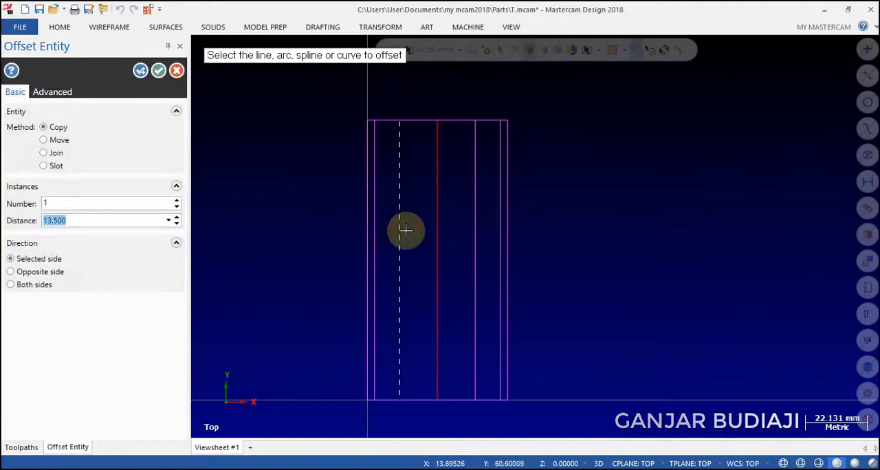
{"action": "left_click", "coordinate": [140, 71]}
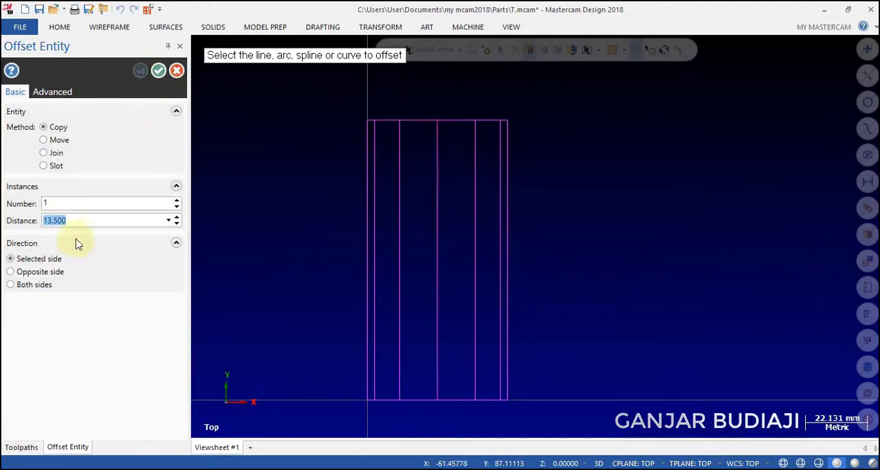
Offset copies of the rectangle's top and bottom edges 4 mm inward.
{"action": "left_click", "coordinate": [65, 220]}
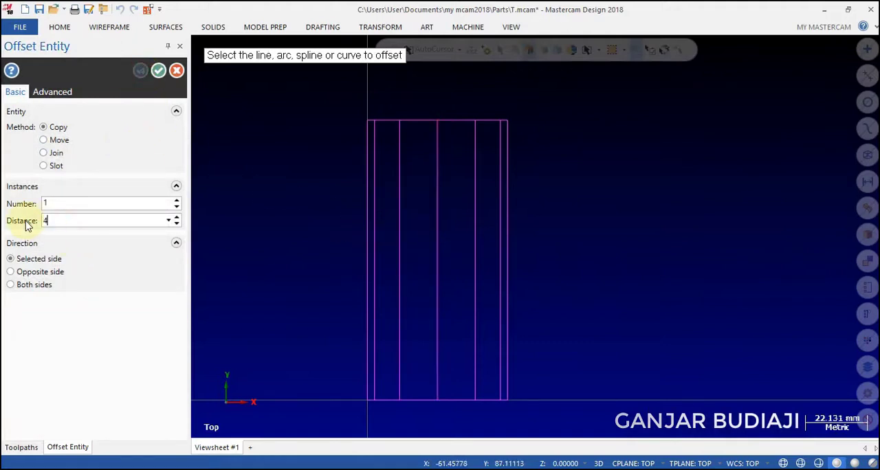
{"action": "key", "text": "Return"}
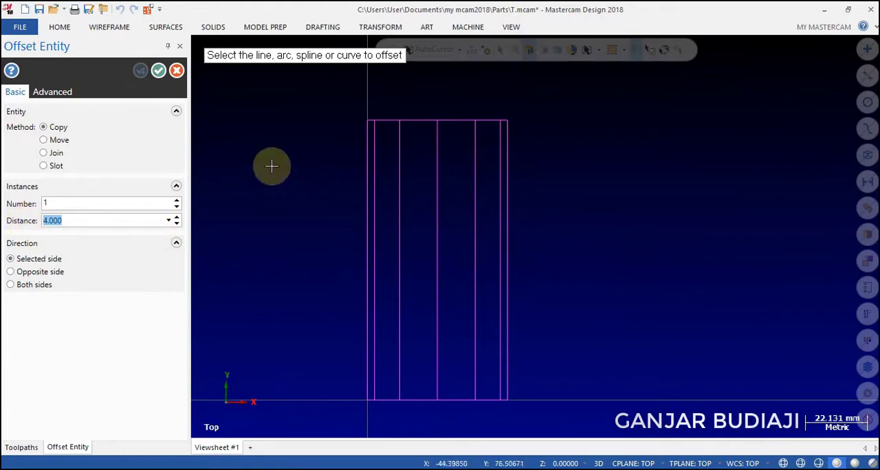
{"action": "left_click", "coordinate": [419, 119]}
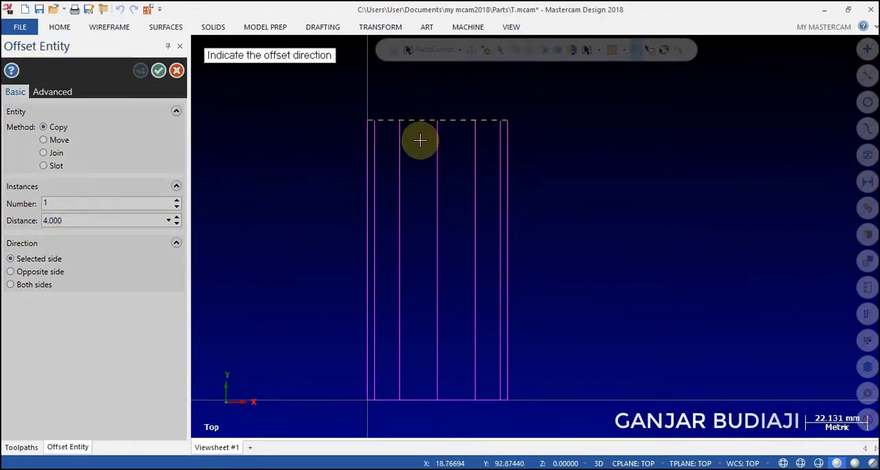
{"action": "left_click", "coordinate": [420, 140]}
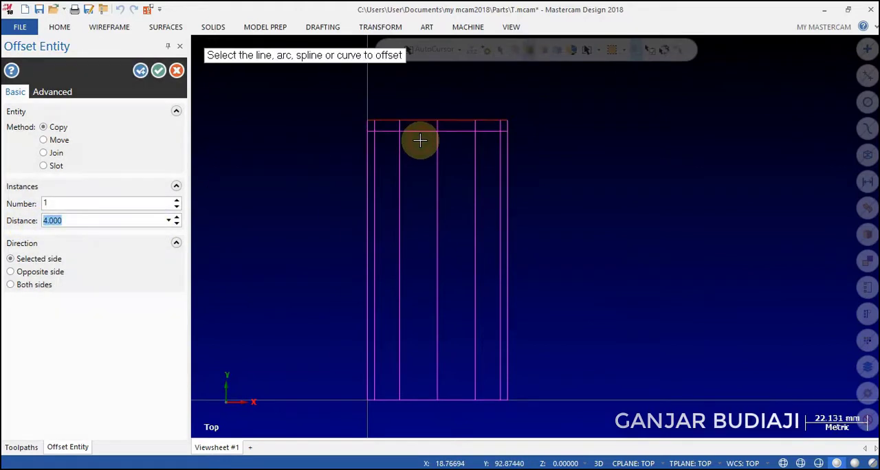
{"action": "left_click", "coordinate": [139, 71]}
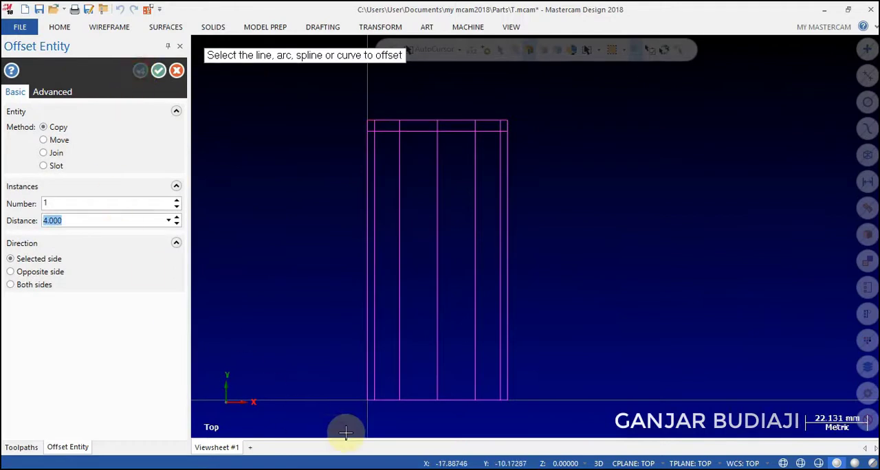
{"action": "left_click", "coordinate": [417, 400]}
{"action": "left_click", "coordinate": [417, 370]}
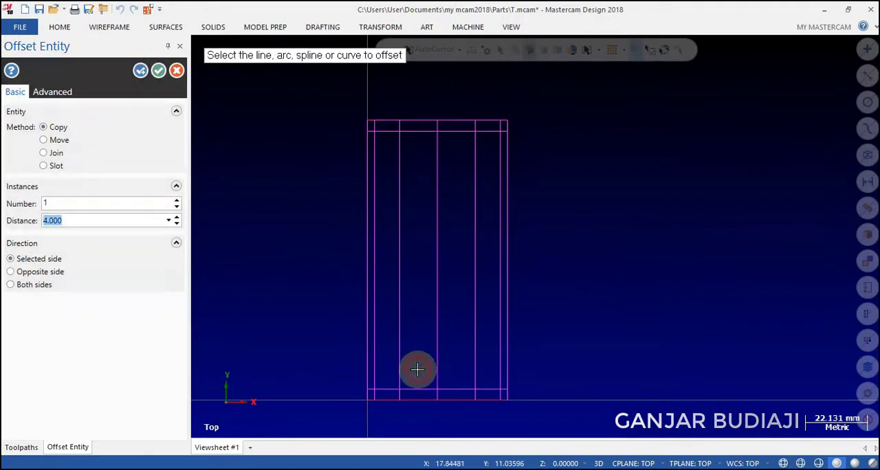
{"action": "left_click", "coordinate": [139, 73]}
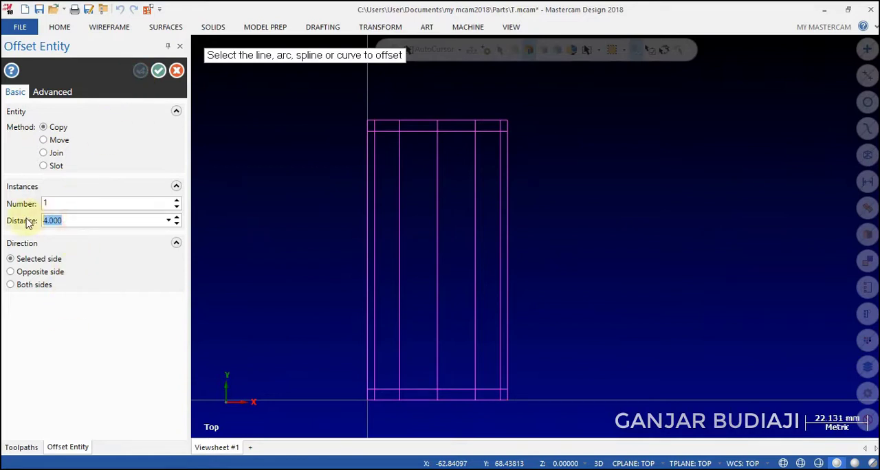
Offset a copy of the rectangle's top edge 25 mm downward.
{"action": "type", "text": "25"}
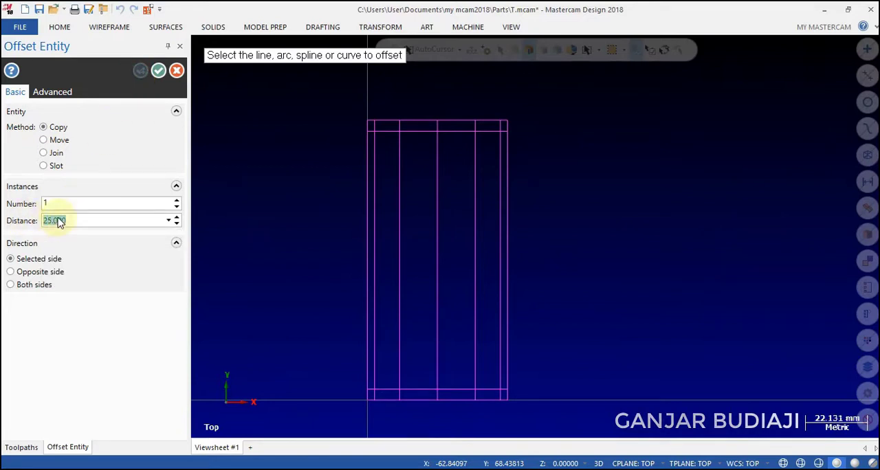
{"action": "left_click", "coordinate": [416, 120]}
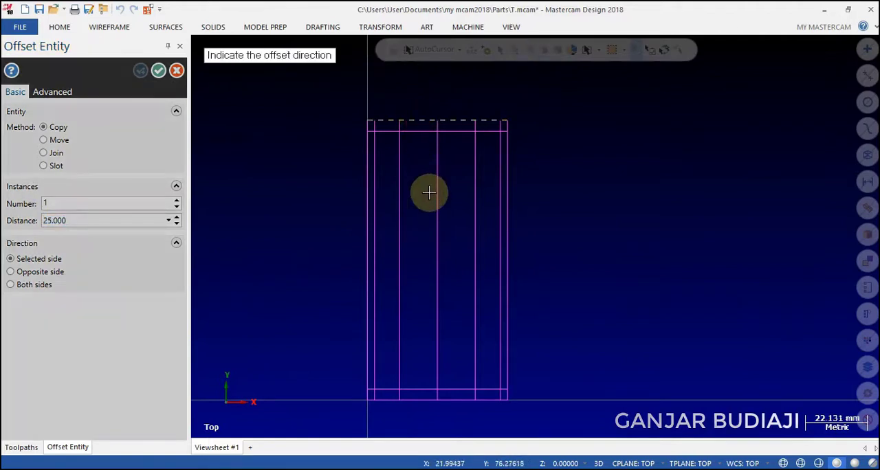
{"action": "left_click", "coordinate": [423, 204]}
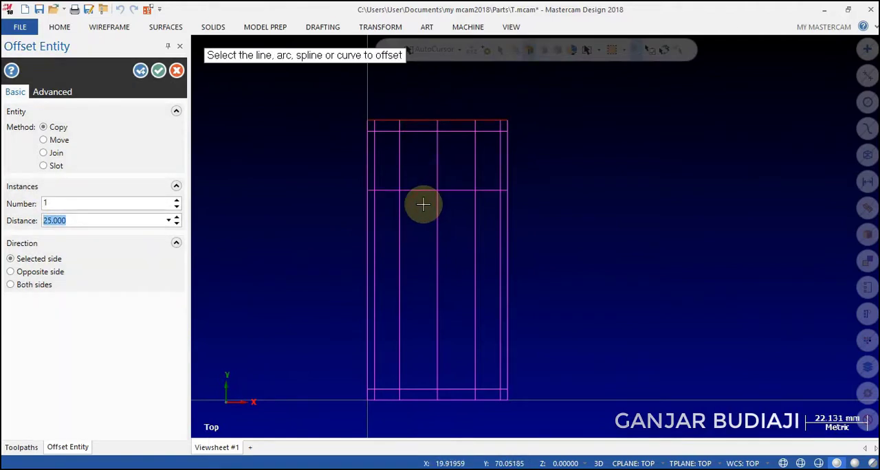
{"action": "left_click", "coordinate": [141, 71]}
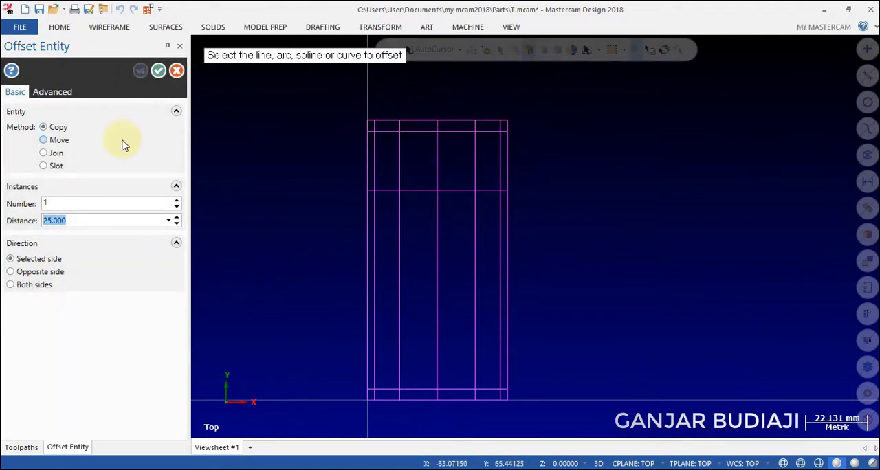
Offset a copy of the rectangle's top edge 46 mm downward and finish the offset command.
{"action": "type", "text": "46"}
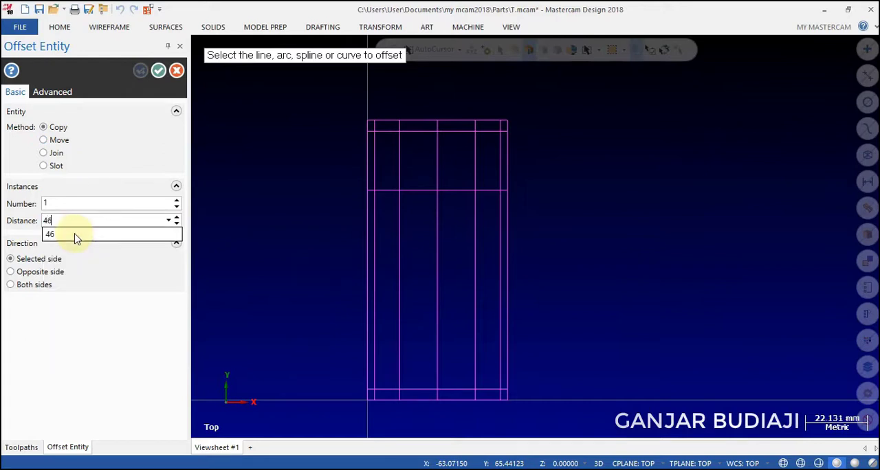
{"action": "key", "text": "Return"}
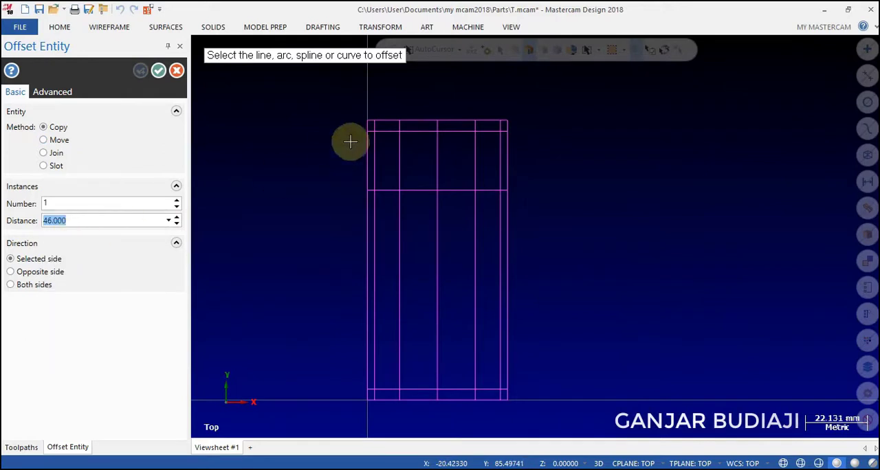
{"action": "left_click", "coordinate": [405, 121]}
{"action": "left_click", "coordinate": [414, 220]}
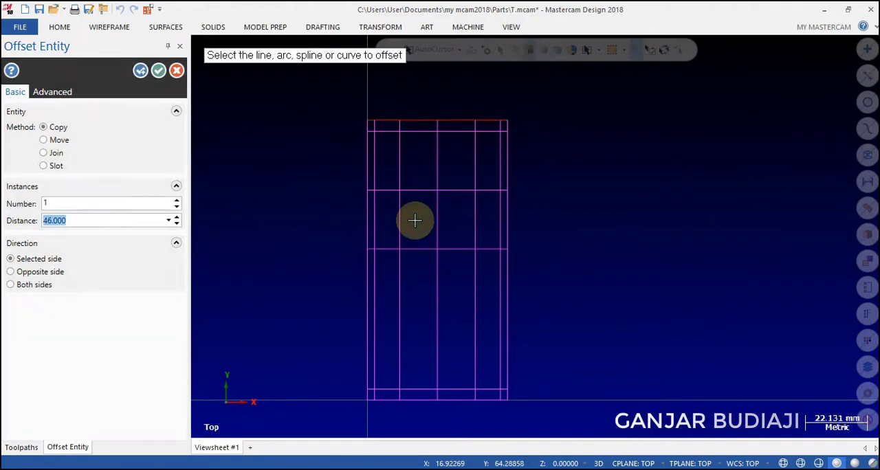
{"action": "left_click", "coordinate": [158, 74]}
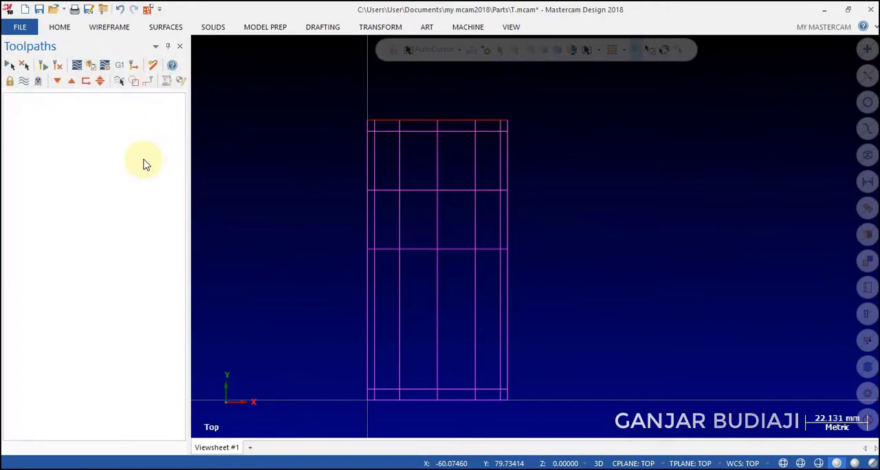
Trim the overhanging line ends at both upper corners of the inner profile using the Divide/delete method.
{"action": "left_click", "coordinate": [120, 29]}
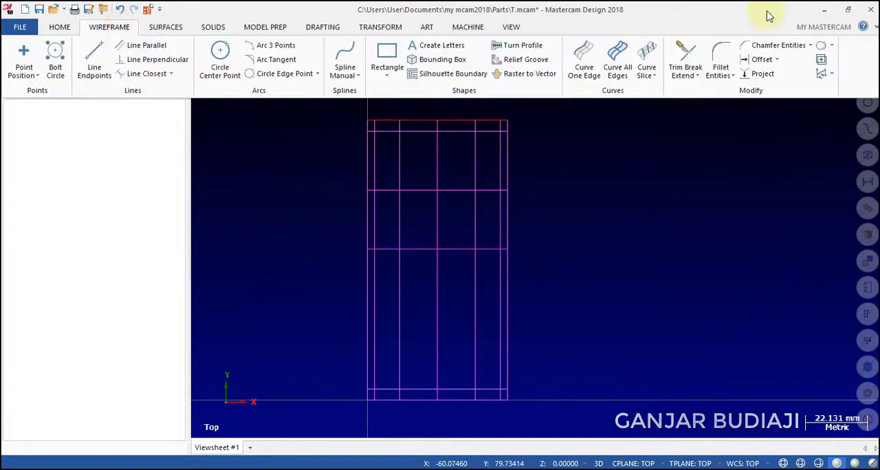
{"action": "left_click", "coordinate": [688, 74]}
{"action": "left_click", "coordinate": [692, 91]}
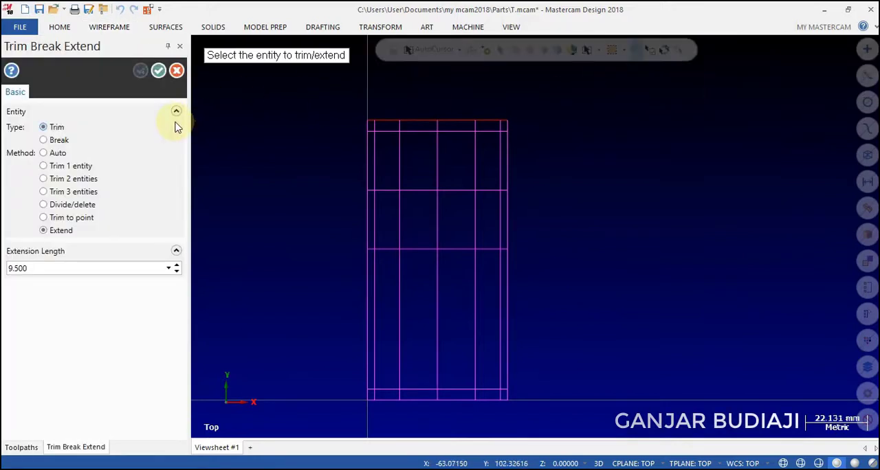
{"action": "left_click", "coordinate": [44, 205]}
{"action": "scroll", "coordinate": [499, 141], "scroll_direction": "up", "scroll_amount": 4}
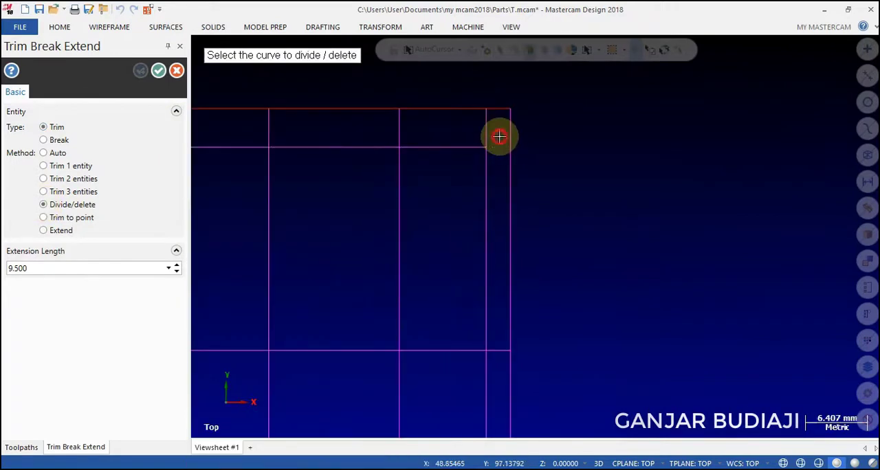
{"action": "scroll", "coordinate": [523, 138], "scroll_direction": "down", "scroll_amount": 4}
{"action": "scroll", "coordinate": [298, 133], "scroll_direction": "up", "scroll_amount": 5}
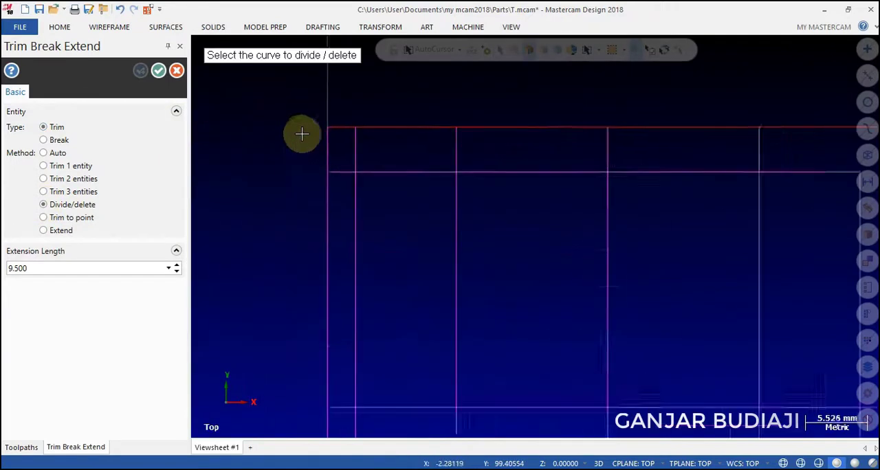
{"action": "scroll", "coordinate": [349, 177], "scroll_direction": "down", "scroll_amount": 4}
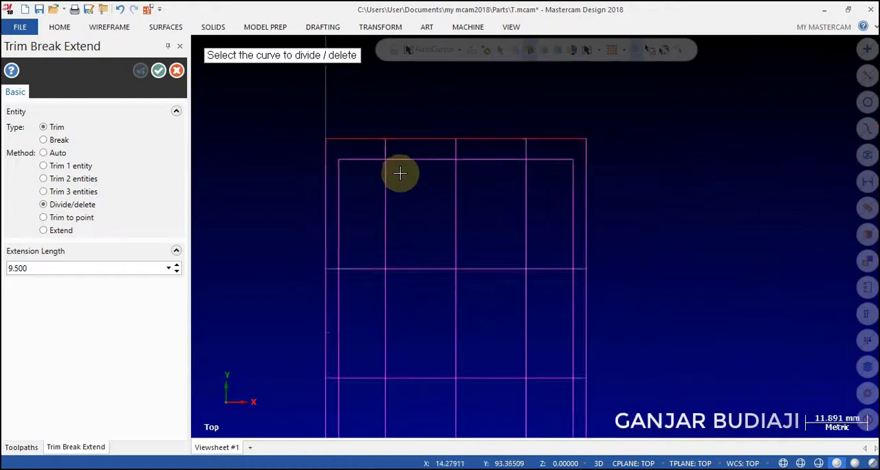
Trim the inner side lines below the 46 mm offset line and that line's overhanging ends.
{"action": "scroll", "coordinate": [513, 358], "scroll_direction": "up", "scroll_amount": 2}
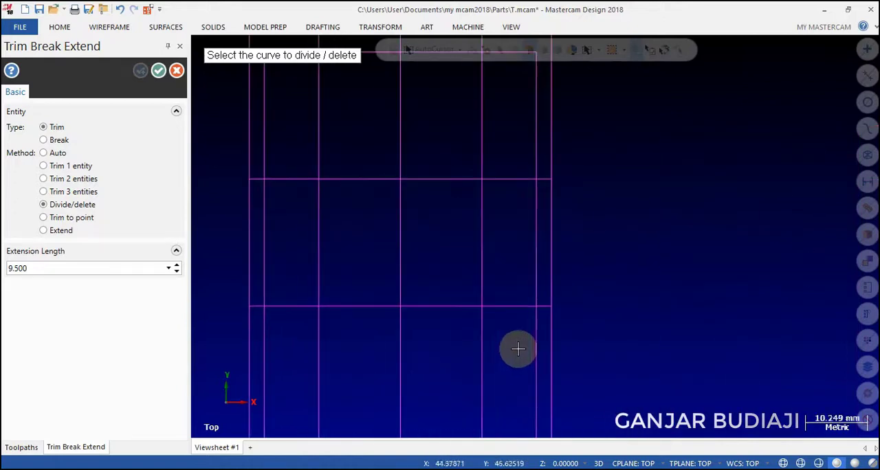
{"action": "left_click", "coordinate": [537, 320]}
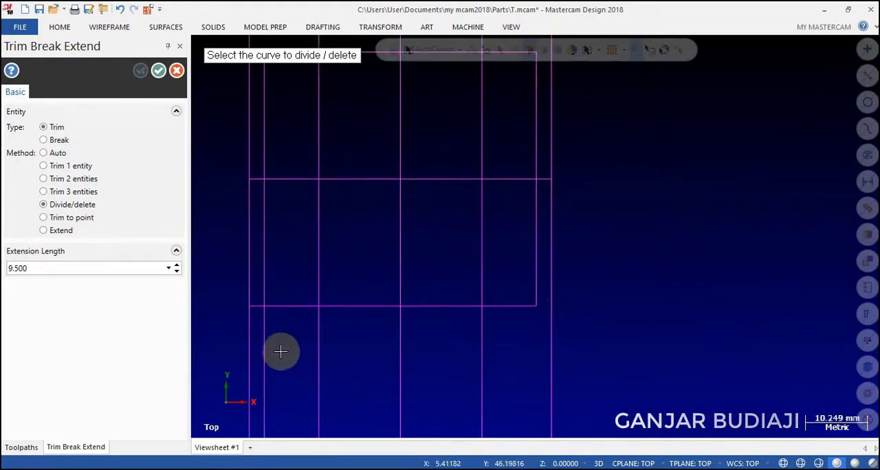
{"action": "left_click", "coordinate": [264, 331]}
{"action": "scroll", "coordinate": [255, 308], "scroll_direction": "up", "scroll_amount": 4}
{"action": "left_click", "coordinate": [255, 302]}
Trim the stem lines between the 25 mm and 46 mm offset lines and the horizontal segments crossing the stem to open the T shape.
{"action": "scroll", "coordinate": [287, 319], "scroll_direction": "down", "scroll_amount": 2}
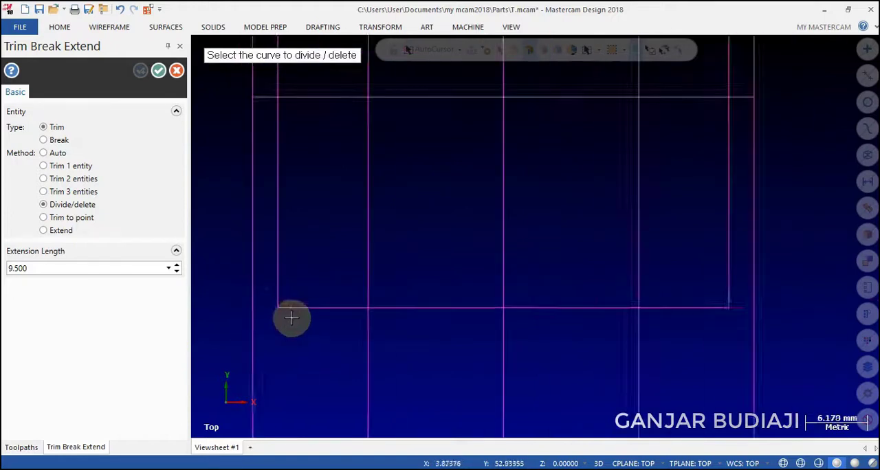
{"action": "scroll", "coordinate": [292, 318], "scroll_direction": "down", "scroll_amount": 2}
{"action": "left_click", "coordinate": [358, 263]}
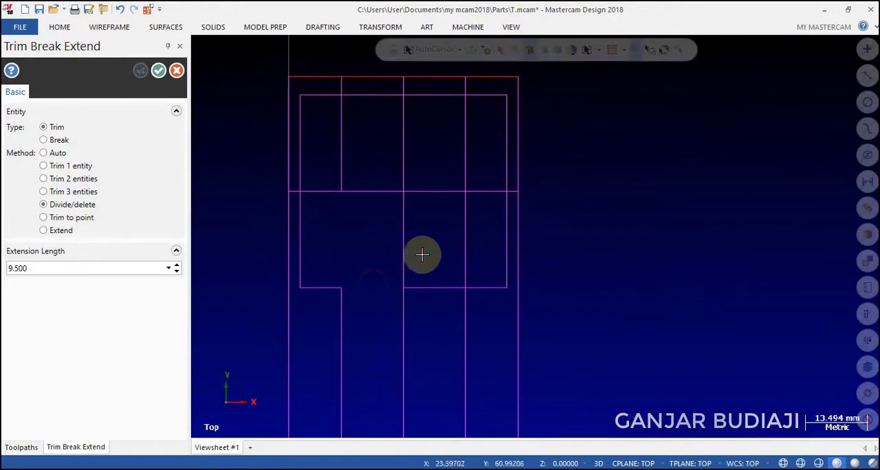
{"action": "left_click", "coordinate": [461, 255]}
Trim the excess lines around the stem's lower-right corner, outside and below the T profile.
{"action": "scroll", "coordinate": [456, 258], "scroll_direction": "down", "scroll_amount": 3}
{"action": "scroll", "coordinate": [455, 321], "scroll_direction": "up", "scroll_amount": 3}
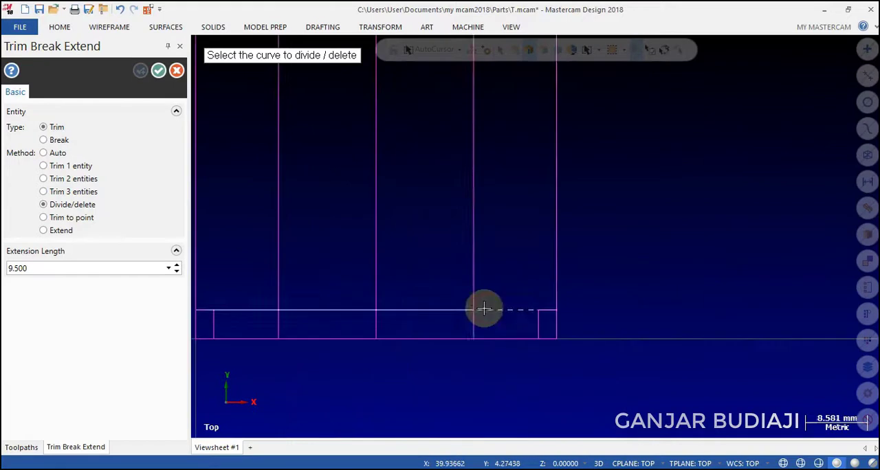
{"action": "left_click", "coordinate": [483, 309]}
{"action": "left_click", "coordinate": [472, 317]}
{"action": "scroll", "coordinate": [473, 319], "scroll_direction": "down", "scroll_amount": 2}
{"action": "scroll", "coordinate": [483, 321], "scroll_direction": "up", "scroll_amount": 3}
{"action": "left_click", "coordinate": [474, 327]}
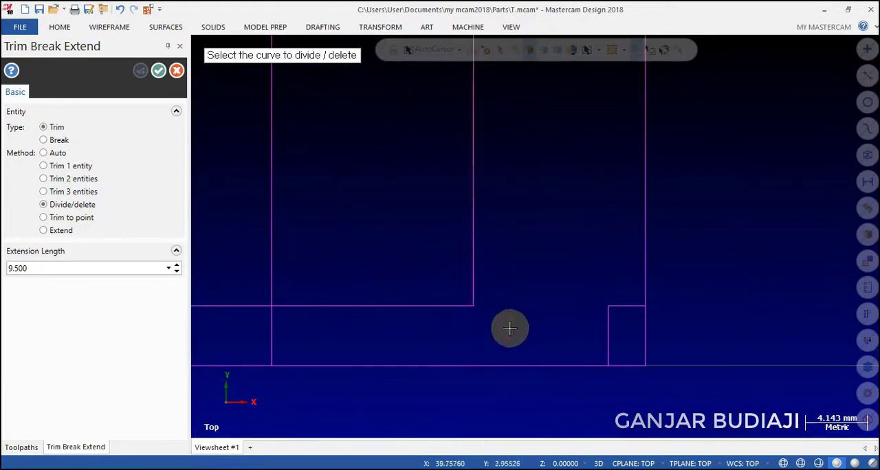
Trim the excess lines around the stem's lower-left corner and finish the trim command.
{"action": "scroll", "coordinate": [510, 328], "scroll_direction": "down", "scroll_amount": 2}
{"action": "scroll", "coordinate": [221, 338], "scroll_direction": "up", "scroll_amount": 2}
{"action": "left_click", "coordinate": [355, 306]}
{"action": "left_click", "coordinate": [392, 319]}
{"action": "scroll", "coordinate": [392, 320], "scroll_direction": "down", "scroll_amount": 4}
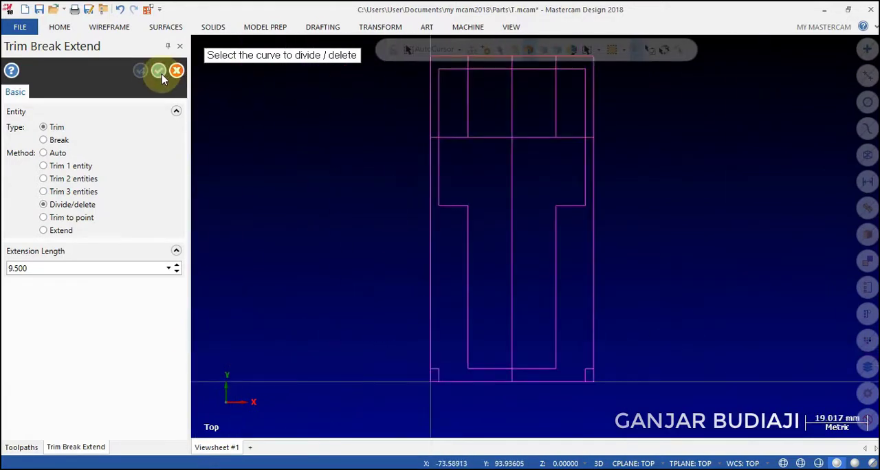
{"action": "left_click", "coordinate": [160, 73]}
Delete the leftover line segments in both lower corners of the outline and the two short vertical lines inside the T's head.
{"action": "scroll", "coordinate": [438, 373], "scroll_direction": "up", "scroll_amount": 4}
{"action": "left_click", "coordinate": [438, 373]}
{"action": "left_click", "coordinate": [426, 356]}
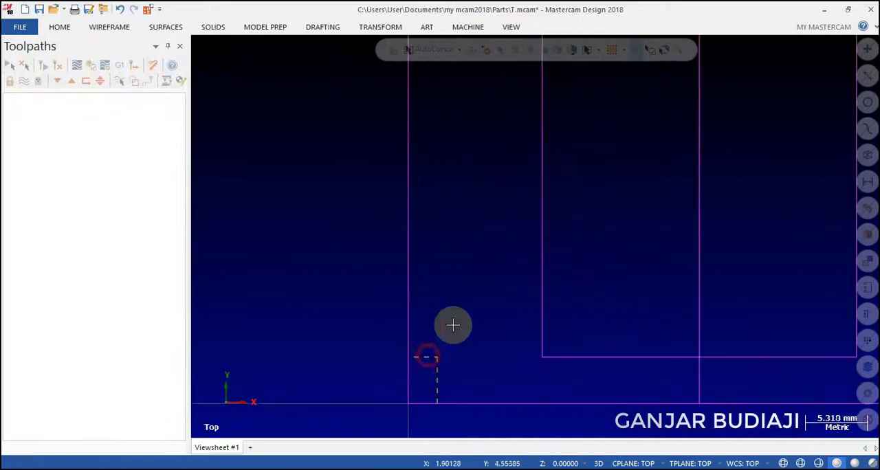
{"action": "scroll", "coordinate": [452, 324], "scroll_direction": "down", "scroll_amount": 3}
{"action": "scroll", "coordinate": [708, 355], "scroll_direction": "up", "scroll_amount": 3}
{"action": "left_click", "coordinate": [639, 361]}
{"action": "scroll", "coordinate": [650, 338], "scroll_direction": "down", "scroll_amount": 5}
{"action": "scroll", "coordinate": [688, 359], "scroll_direction": "up", "scroll_amount": 3}
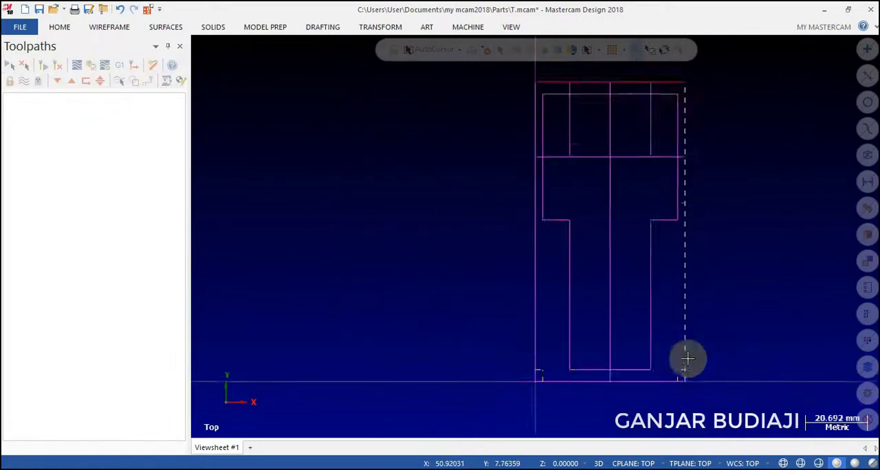
{"action": "left_click", "coordinate": [647, 216]}
{"action": "left_click", "coordinate": [477, 218]}
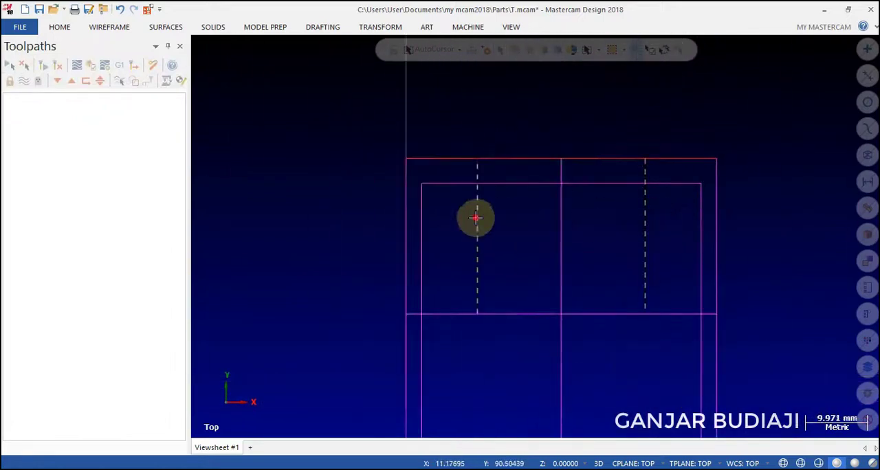
{"action": "scroll", "coordinate": [232, 275], "scroll_direction": "down", "scroll_amount": 2}
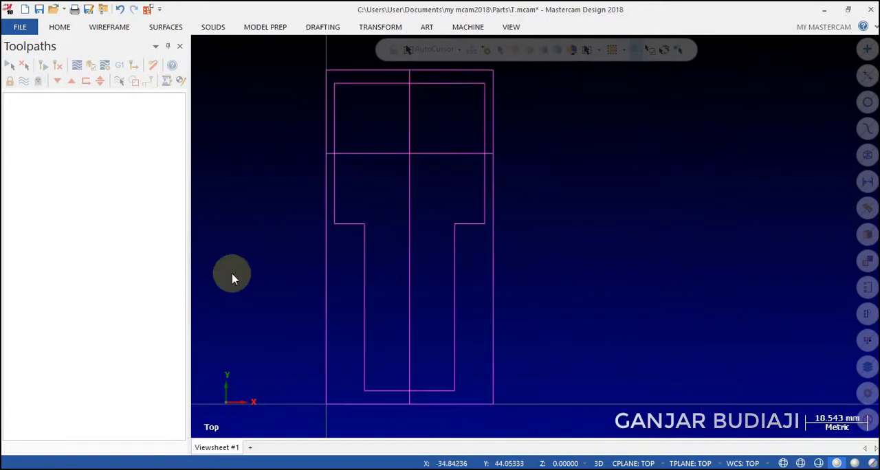
Offset the horizontal centre line of the T's head by 11 mm to both sides as copies.
{"action": "left_click", "coordinate": [108, 26]}
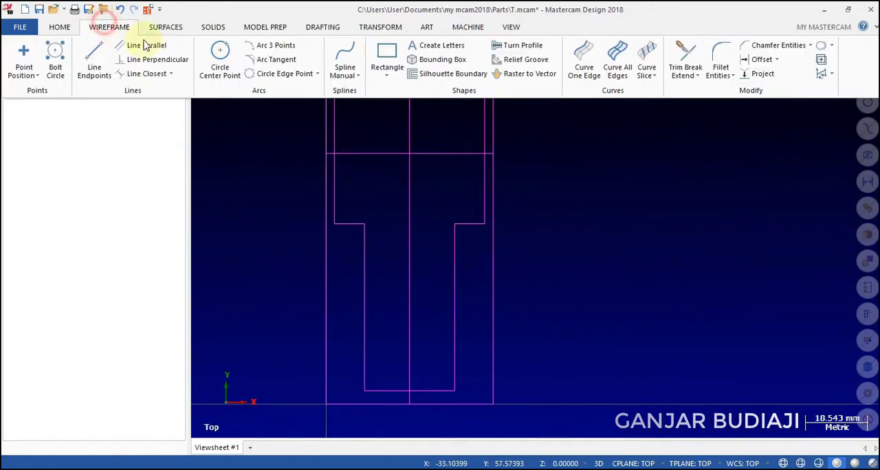
{"action": "left_click", "coordinate": [761, 59]}
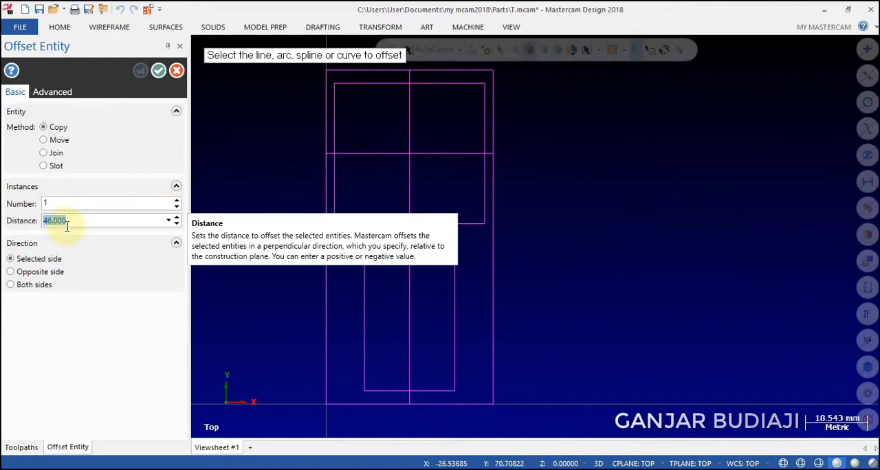
{"action": "type", "text": "11"}
{"action": "key", "text": "Return"}
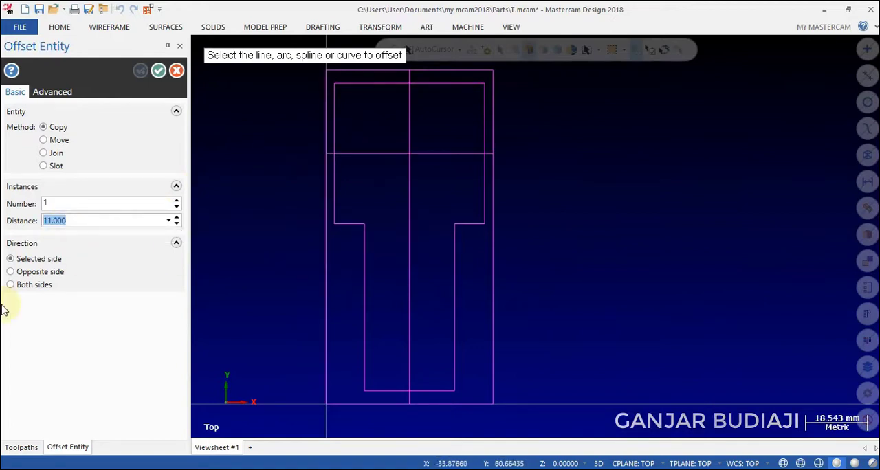
{"action": "left_click", "coordinate": [11, 285]}
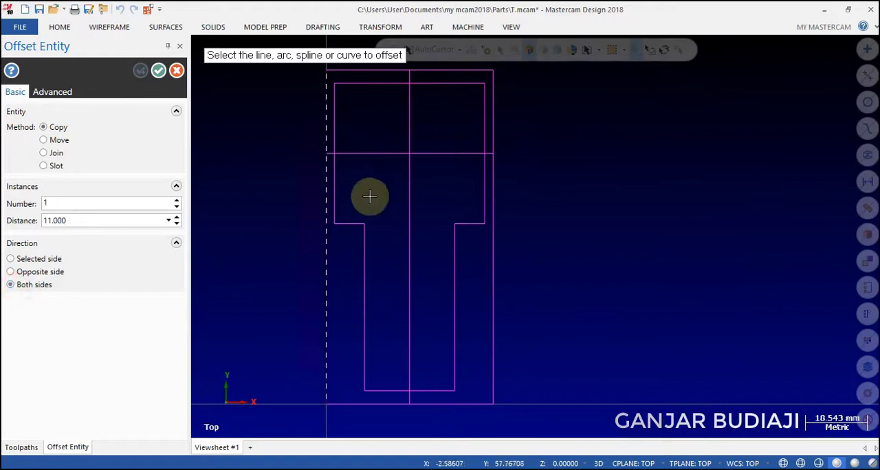
{"action": "left_click", "coordinate": [388, 160]}
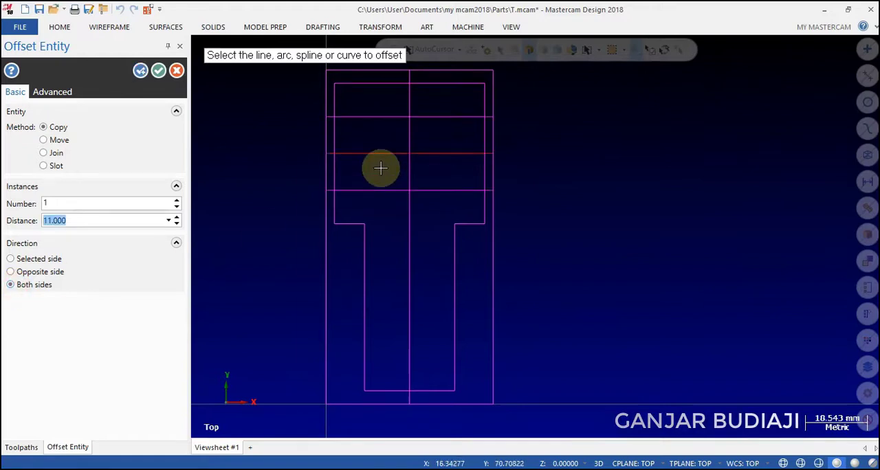
{"action": "left_click", "coordinate": [157, 72]}
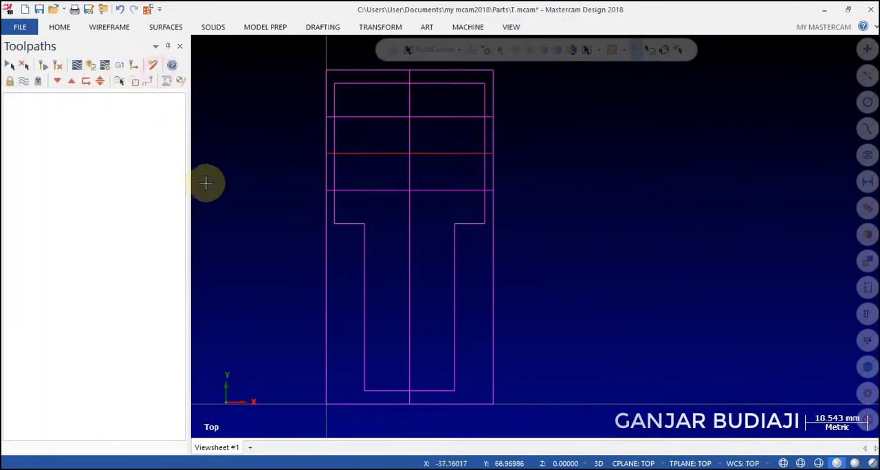
{"action": "left_click", "coordinate": [242, 191]}
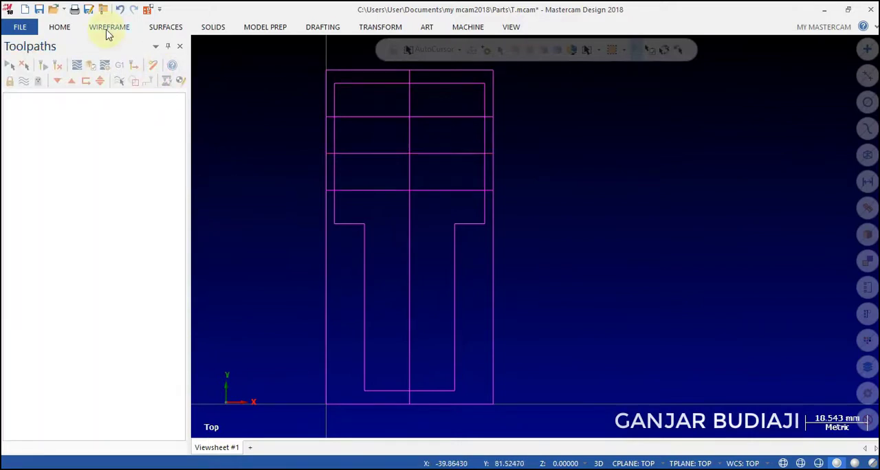
Offset a copy of the head's horizontal centre line 50 mm downward into the stem.
{"action": "left_click", "coordinate": [108, 27]}
{"action": "left_click", "coordinate": [768, 62]}
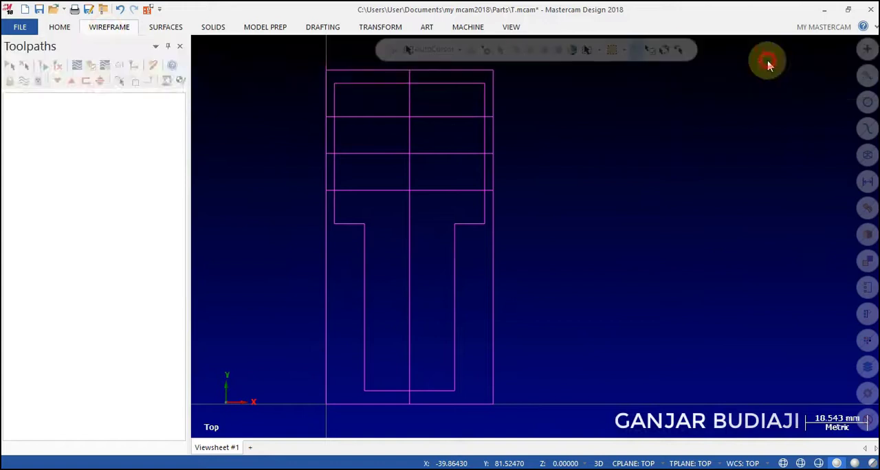
{"action": "left_click", "coordinate": [366, 154]}
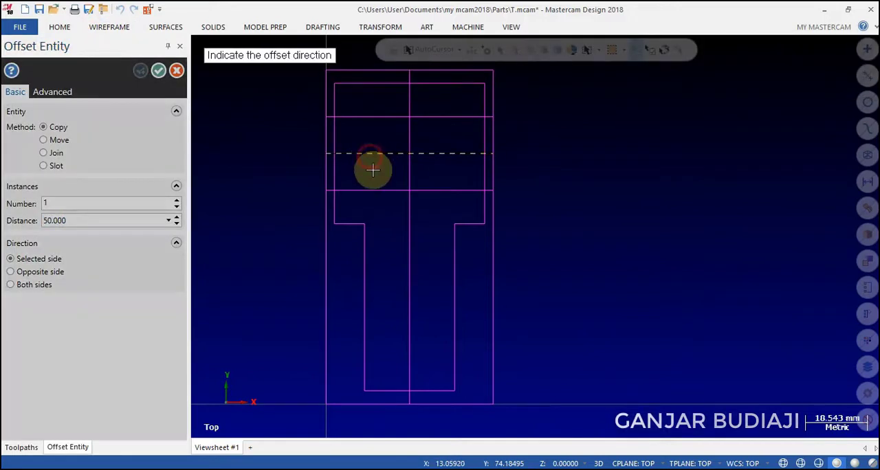
{"action": "left_click", "coordinate": [389, 284]}
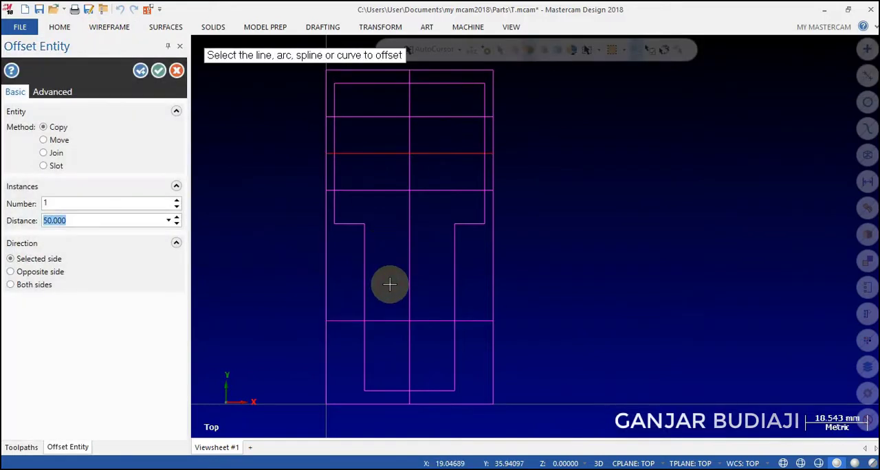
{"action": "left_click", "coordinate": [158, 71]}
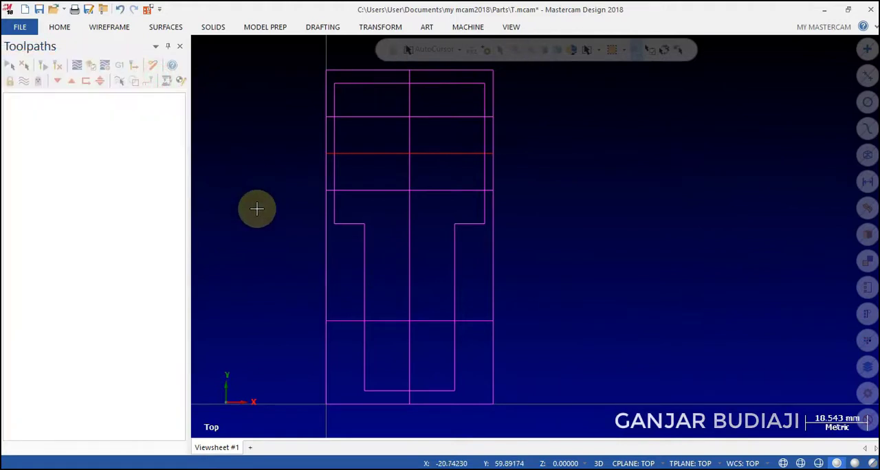
Draw a 40 mm diameter circle centred where the centre lines cross in the T's head.
{"action": "left_click", "coordinate": [108, 27]}
{"action": "left_click", "coordinate": [219, 57]}
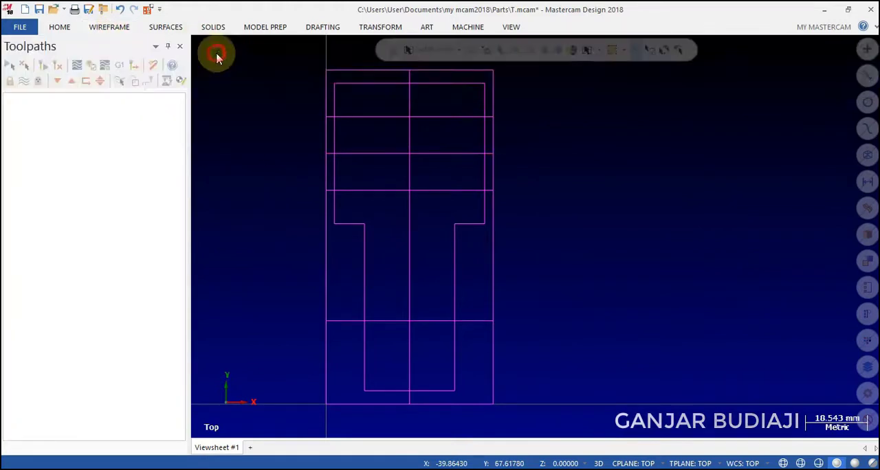
{"action": "left_click", "coordinate": [83, 238]}
{"action": "type", "text": "40"}
{"action": "key", "text": "Return"}
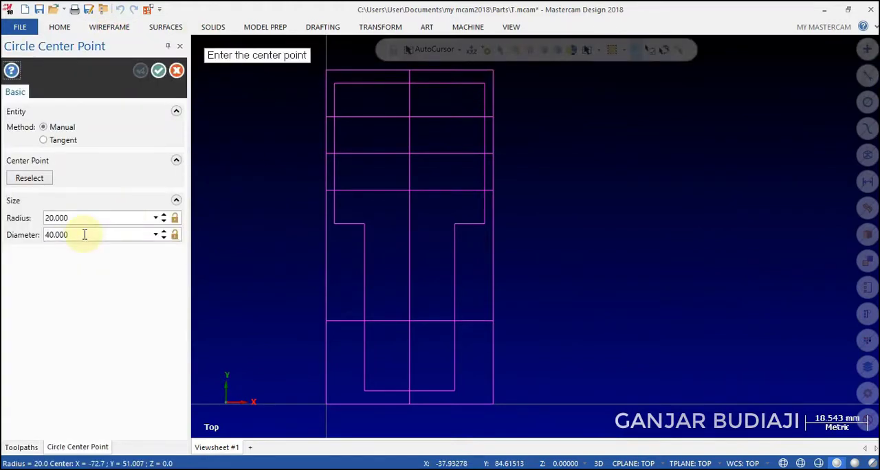
{"action": "left_click", "coordinate": [409, 154]}
{"action": "left_click", "coordinate": [140, 71]}
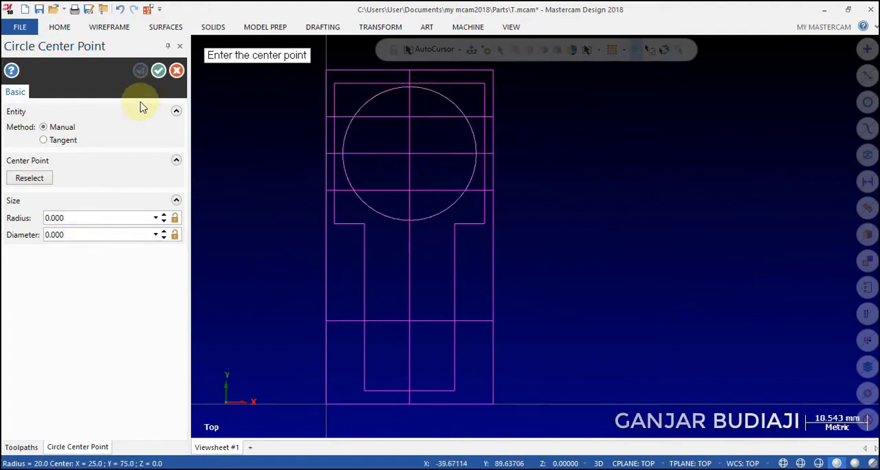
Add a concentric 22 mm diameter circle inside the 40 mm circle in the head.
{"action": "type", "text": "22"}
{"action": "key", "text": "Return"}
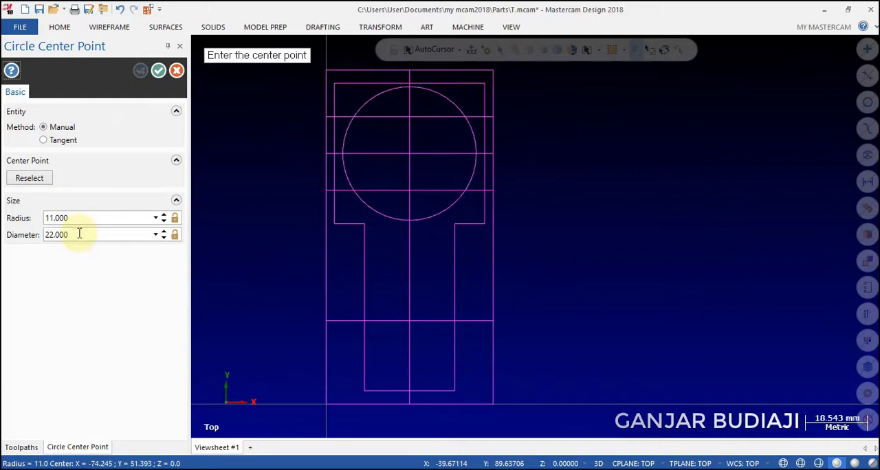
{"action": "left_click", "coordinate": [410, 154]}
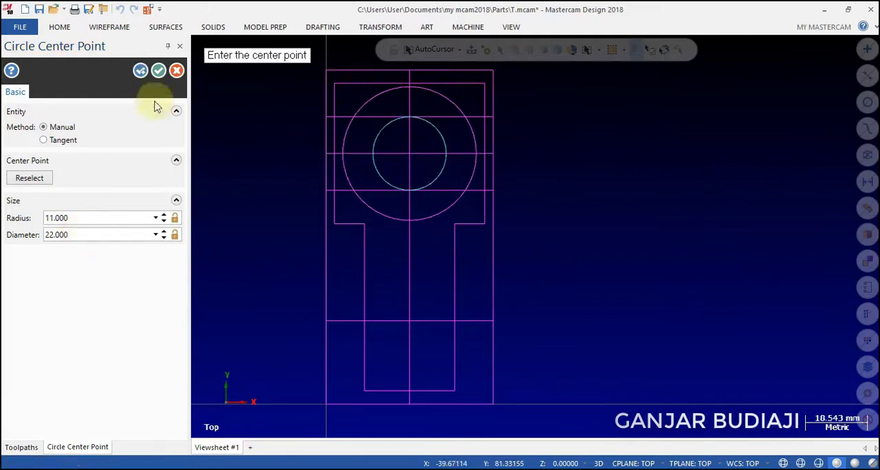
Add a third concentric circle with a 15.6 mm radius at the head's centre point.
{"action": "left_click", "coordinate": [108, 218]}
{"action": "type", "text": "15.6"}
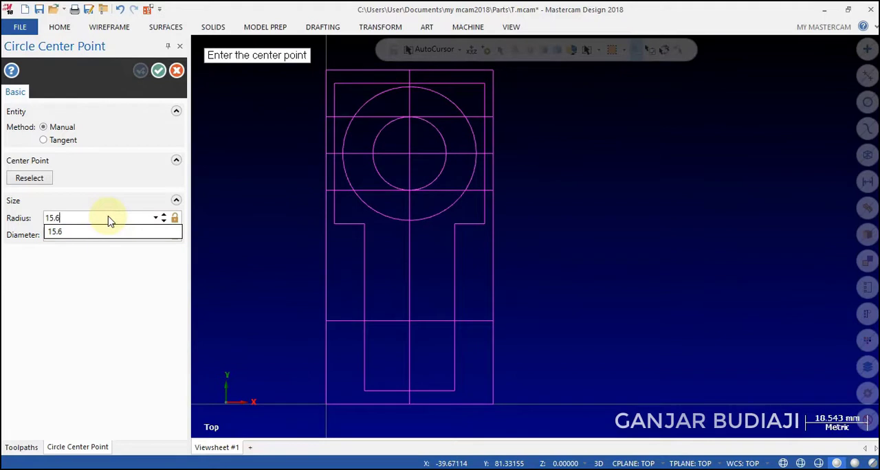
{"action": "key", "text": "Return"}
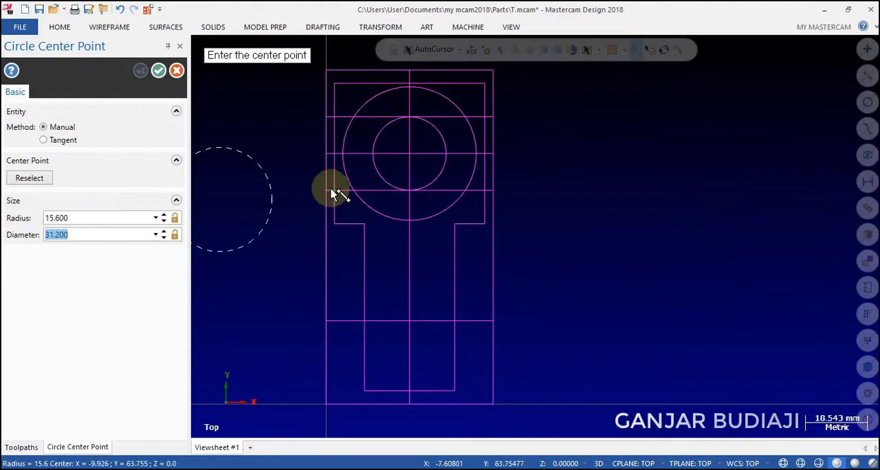
{"action": "left_click", "coordinate": [410, 157]}
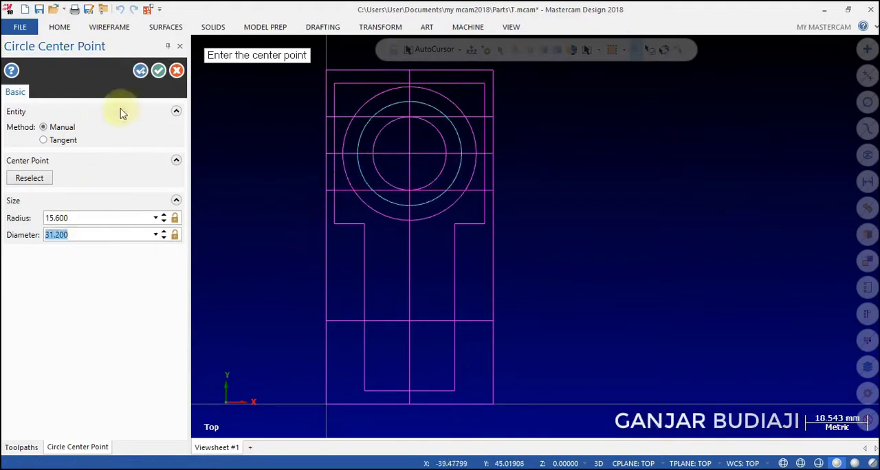
{"action": "left_click", "coordinate": [140, 70]}
Draw a 20 mm diameter circle centred where the vertical centre line meets the horizontal line across the stem.
{"action": "left_click", "coordinate": [76, 236]}
{"action": "type", "text": "20"}
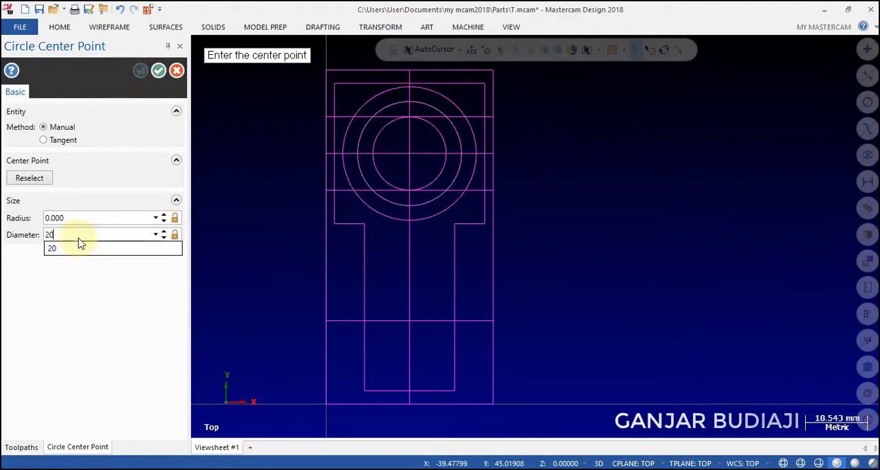
{"action": "key", "text": "Return"}
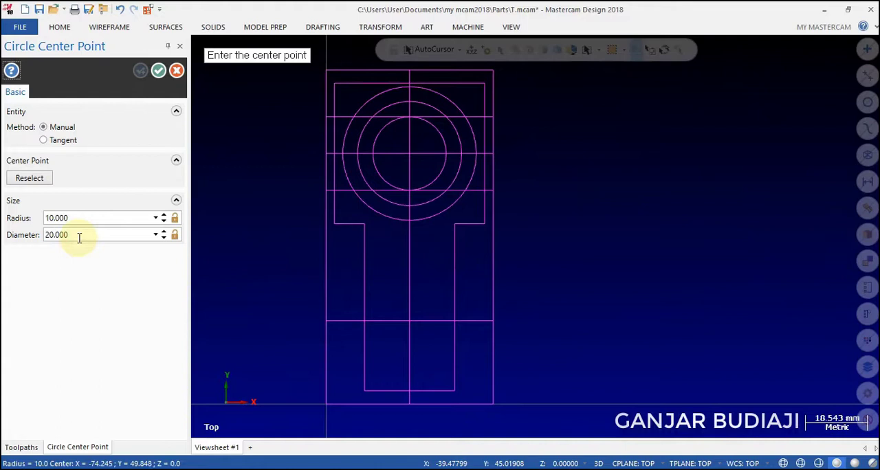
{"action": "left_click", "coordinate": [410, 321]}
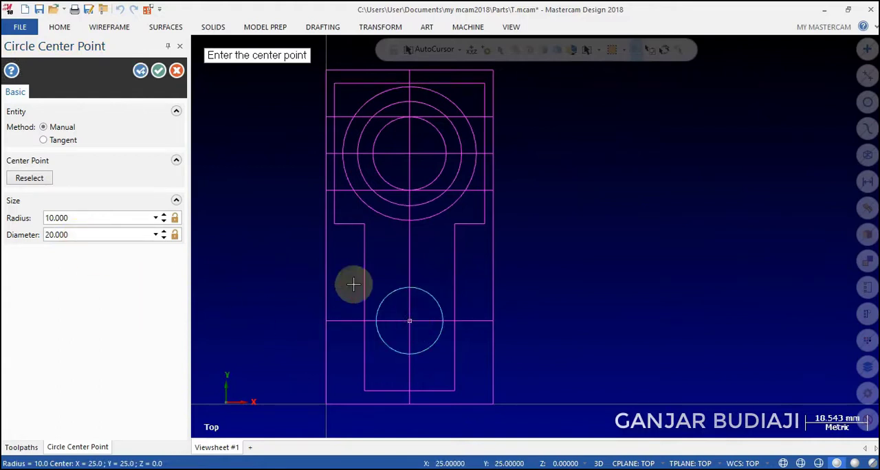
{"action": "left_click", "coordinate": [140, 70]}
Add a concentric 12 mm diameter circle inside the stem's 20 mm circle and finish the circle command.
{"action": "left_click", "coordinate": [89, 235]}
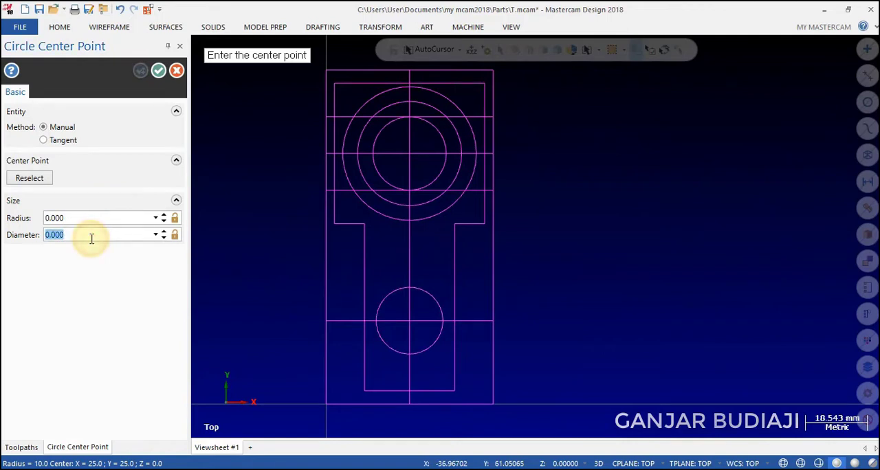
{"action": "type", "text": "12"}
{"action": "key", "text": "Return"}
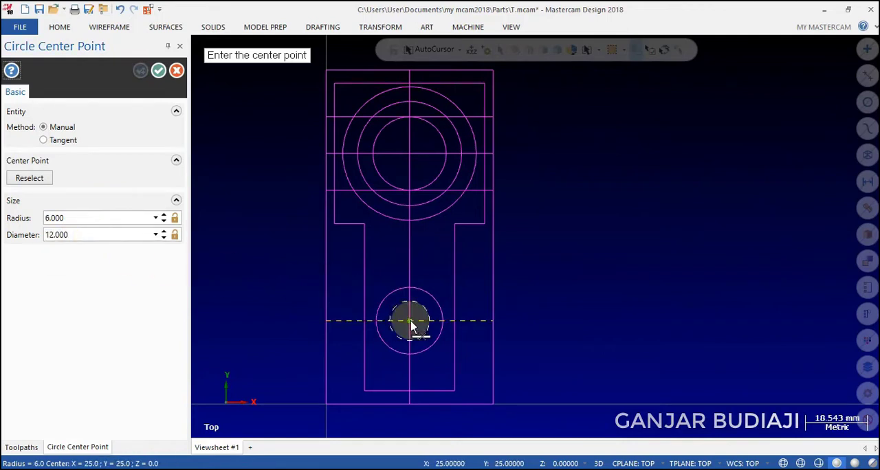
{"action": "left_click", "coordinate": [410, 323]}
{"action": "left_click", "coordinate": [158, 70]}
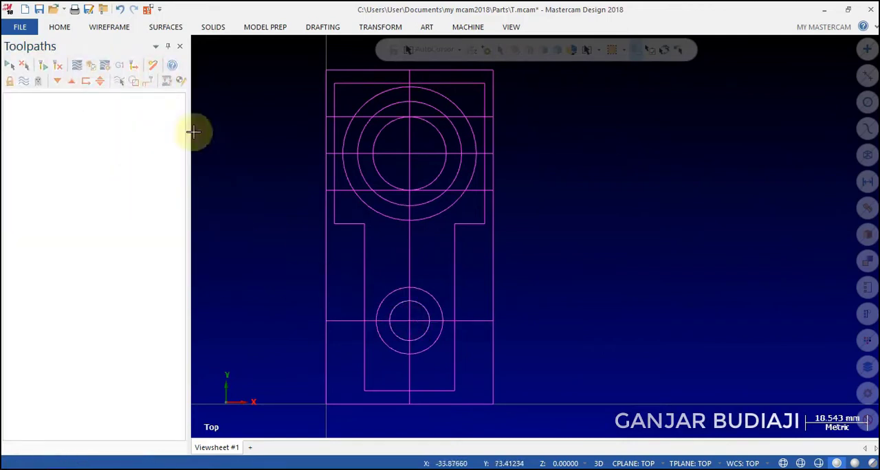
Create a six-sided polygon with a 9 mm radius measured to its corners, centred on the stem's circles.
{"action": "left_click", "coordinate": [108, 32]}
{"action": "left_click", "coordinate": [387, 75]}
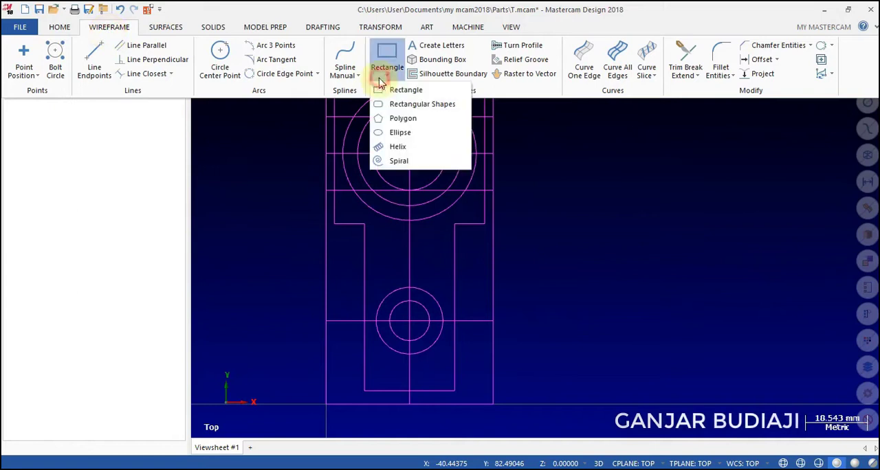
{"action": "left_click", "coordinate": [395, 119]}
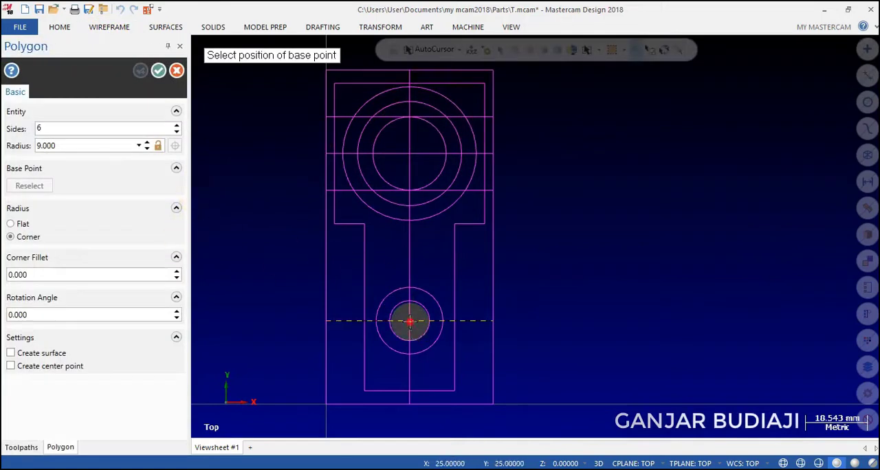
{"action": "left_click", "coordinate": [411, 321]}
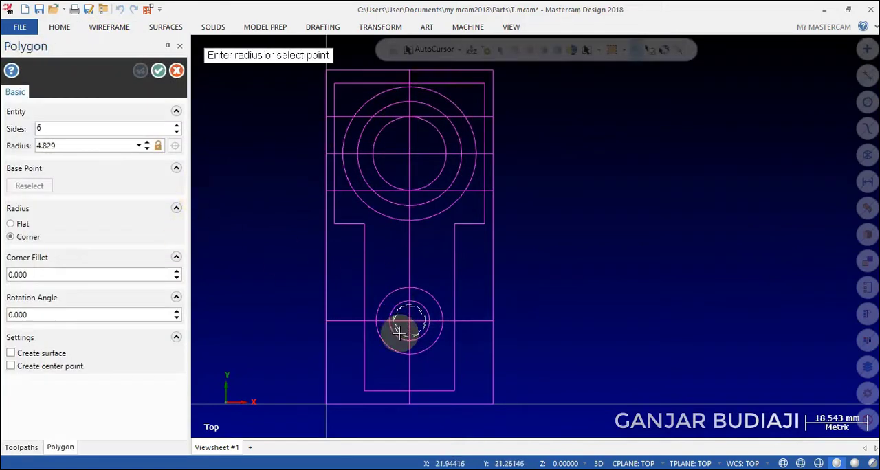
{"action": "left_click", "coordinate": [328, 321]}
{"action": "type", "text": "9"}
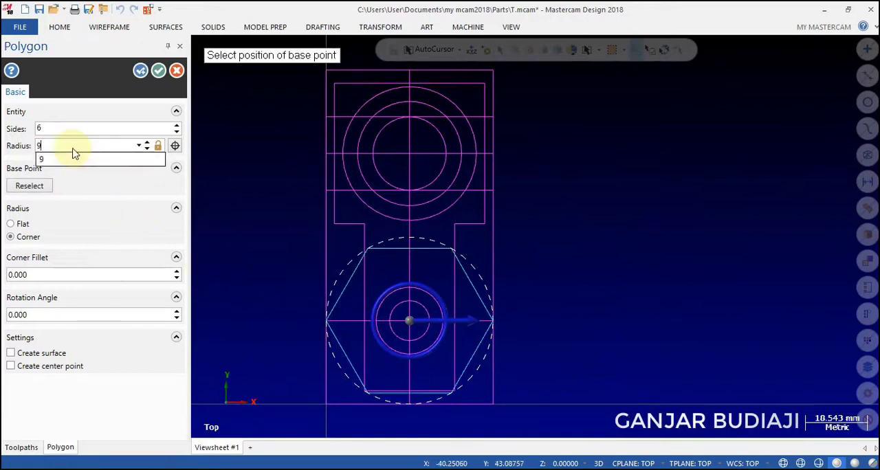
{"action": "key", "text": "Tab"}
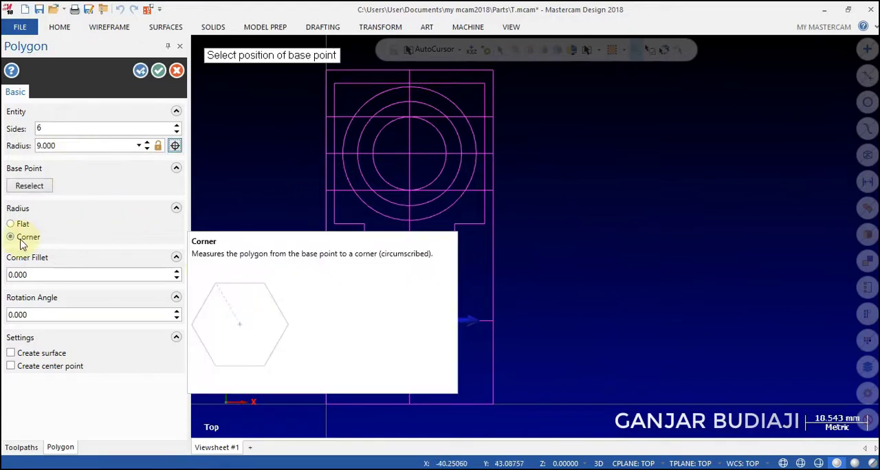
{"action": "left_click", "coordinate": [157, 72]}
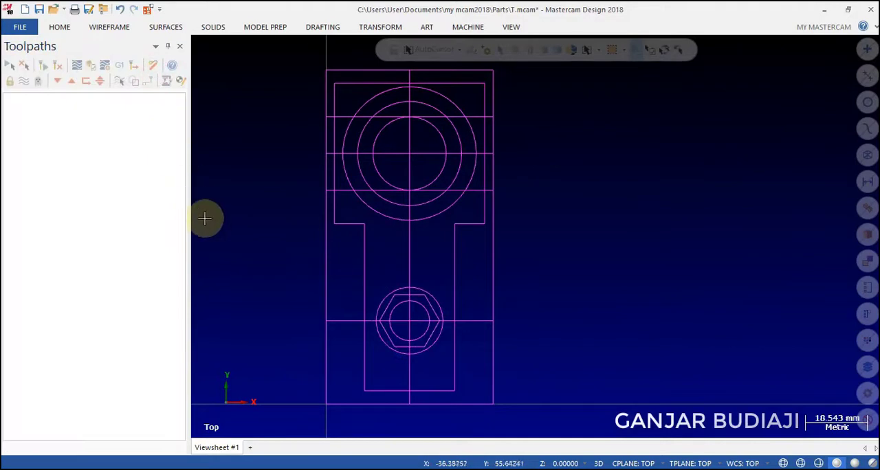
Trim away the side portions of the head's middle circle with Divide/delete, keeping only its upper and lower arcs.
{"action": "left_click", "coordinate": [107, 26]}
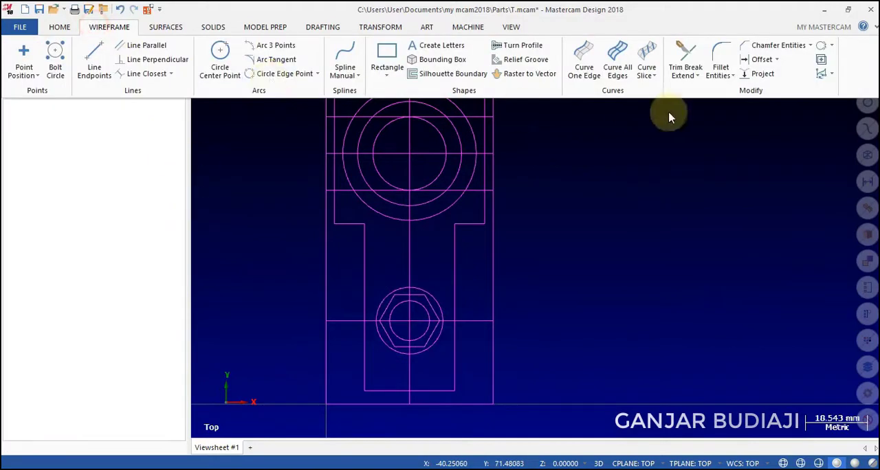
{"action": "left_click", "coordinate": [698, 72]}
{"action": "left_click", "coordinate": [697, 87]}
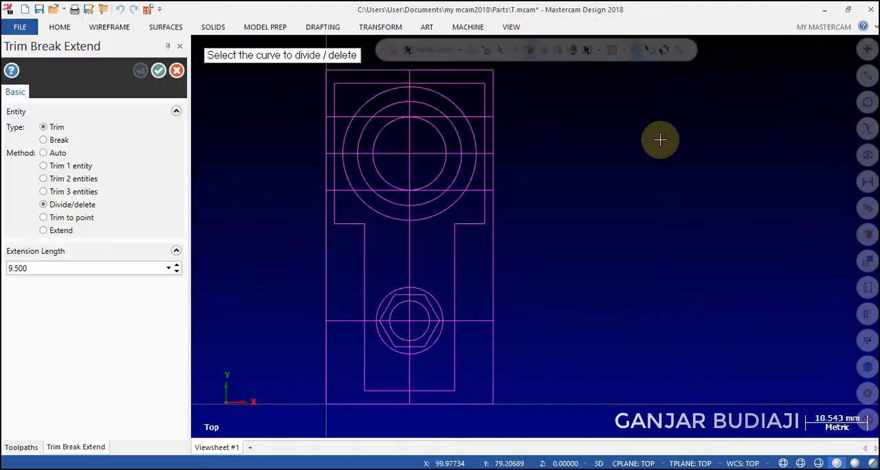
{"action": "left_click", "coordinate": [74, 206]}
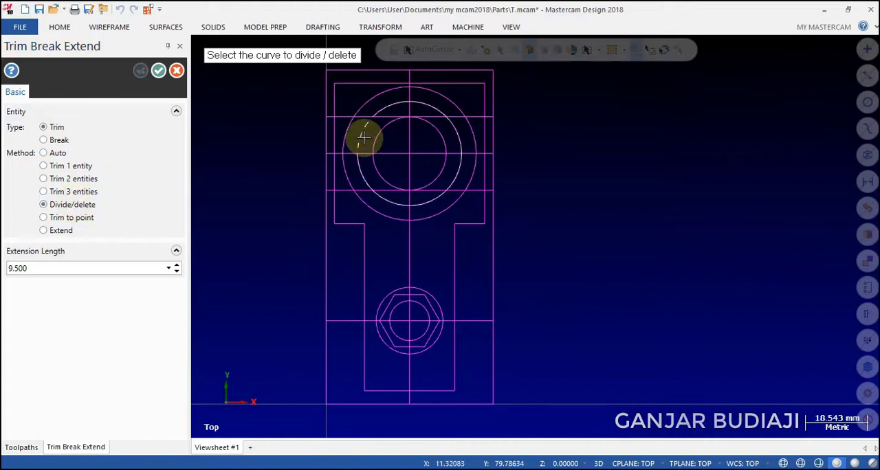
{"action": "left_click", "coordinate": [457, 133]}
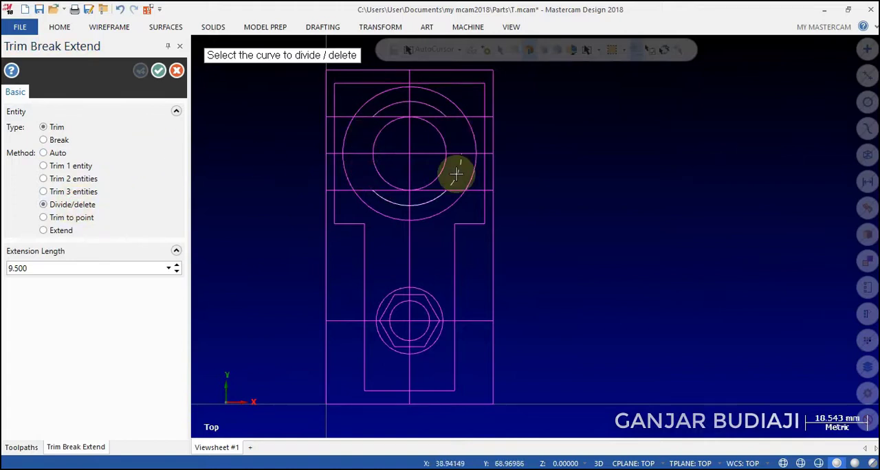
{"action": "left_click", "coordinate": [456, 174]}
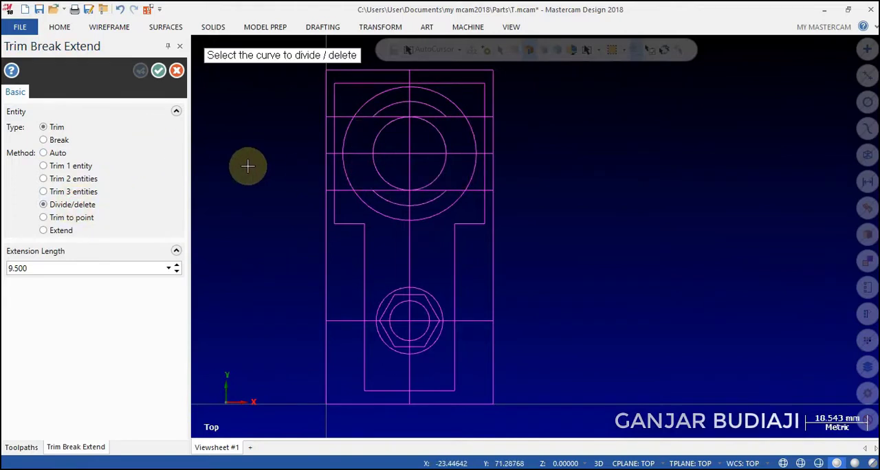
{"action": "left_click", "coordinate": [158, 70]}
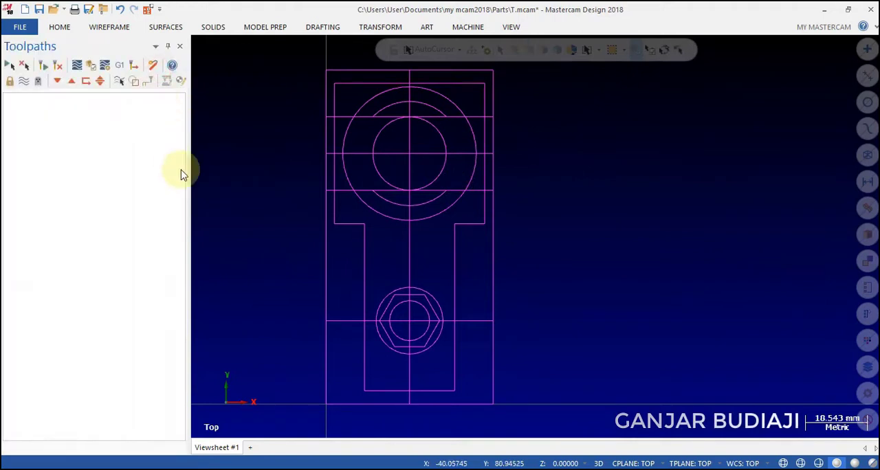
Delete the vertical centre line, the stem's horizontal line and the two horizontal lines above and below the head's centre.
{"action": "left_click", "coordinate": [349, 190]}
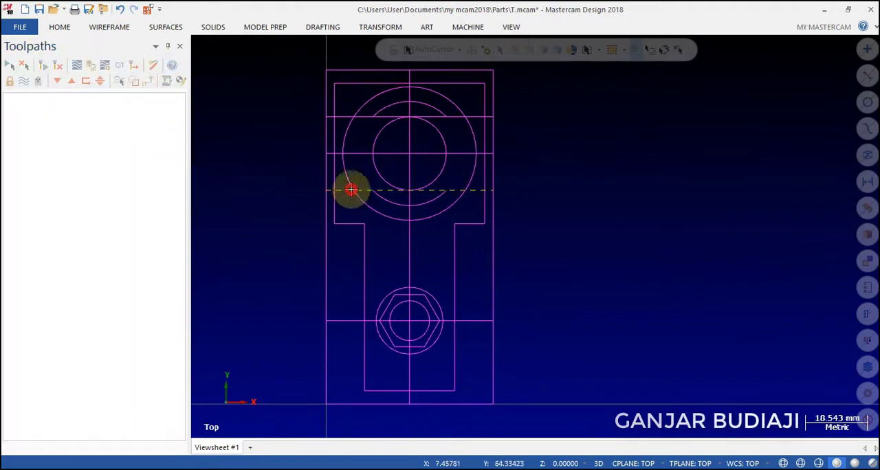
{"action": "left_click", "coordinate": [342, 117]}
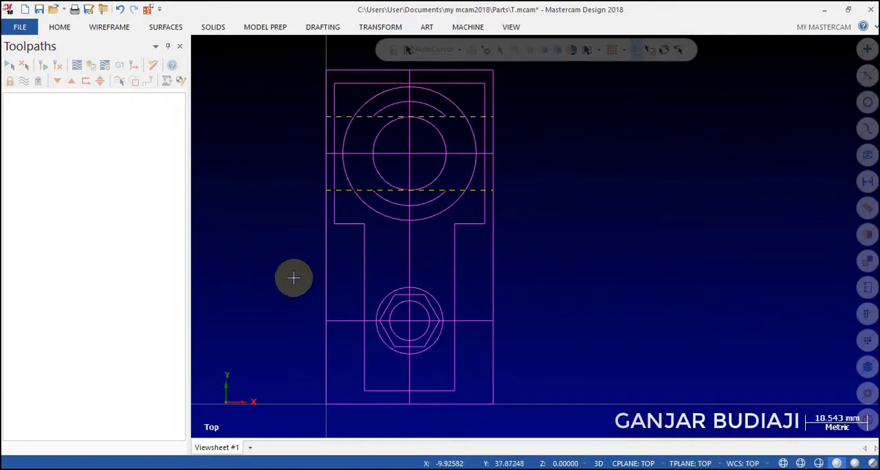
{"action": "left_click", "coordinate": [339, 320]}
{"action": "left_click", "coordinate": [403, 265]}
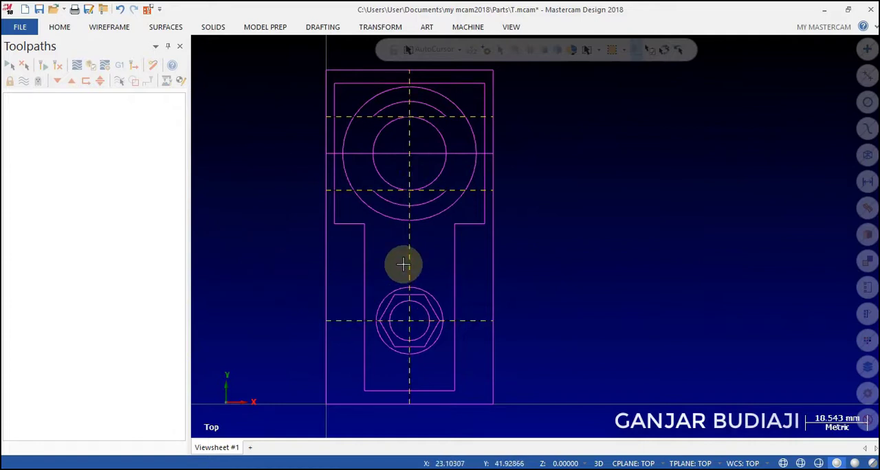
Chamfer both upper corners of the T profile's head using the 1 Distance method at 5 mm.
{"action": "left_click", "coordinate": [111, 28]}
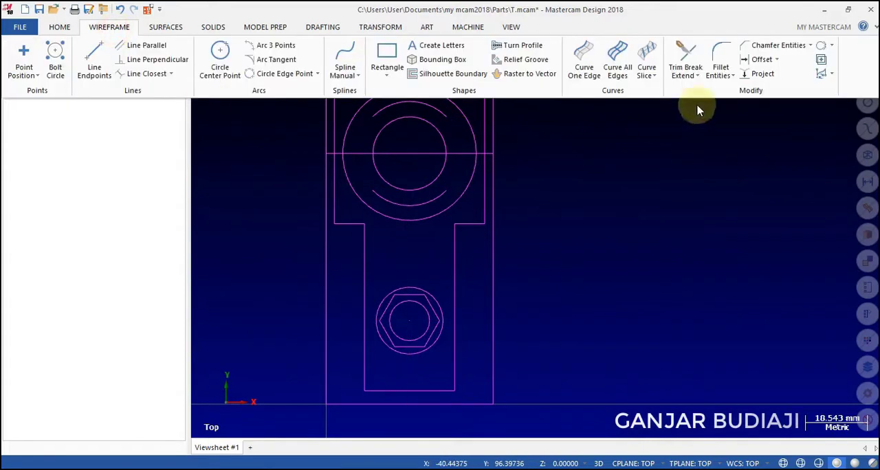
{"action": "left_click", "coordinate": [811, 47]}
{"action": "left_click", "coordinate": [794, 59]}
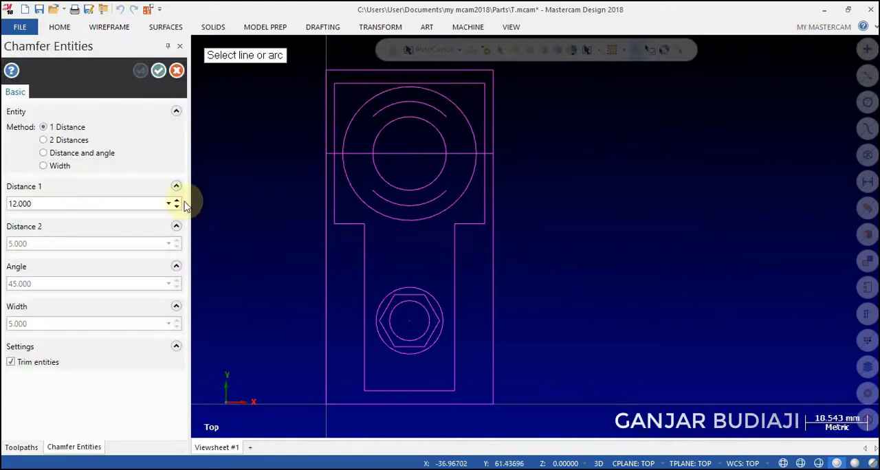
{"action": "double_click", "coordinate": [79, 204]}
{"action": "type", "text": "5"}
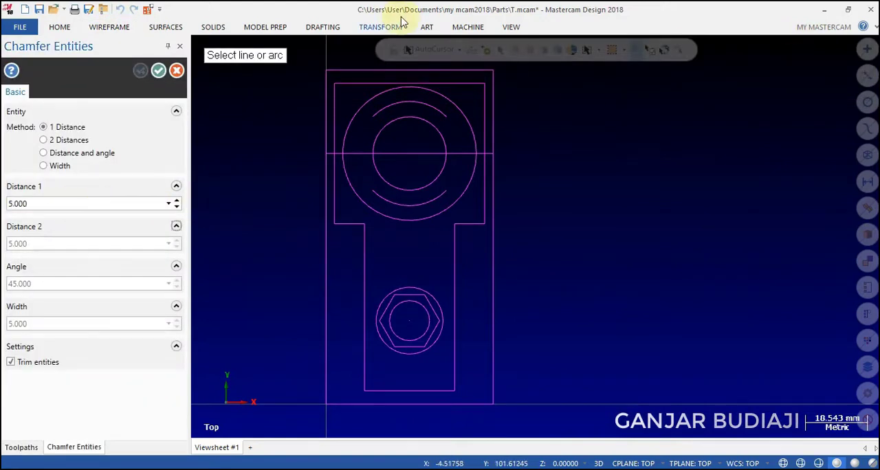
{"action": "scroll", "coordinate": [361, 69], "scroll_direction": "up", "scroll_amount": 5}
{"action": "left_click", "coordinate": [320, 104]}
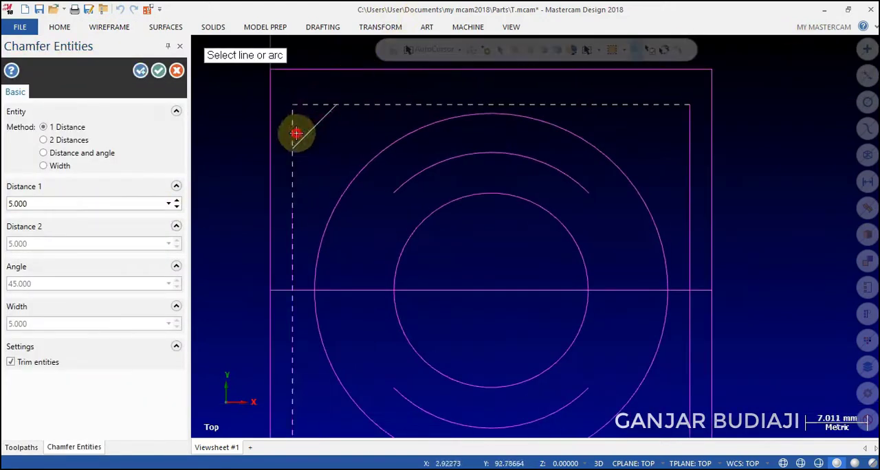
{"action": "left_click", "coordinate": [295, 131]}
{"action": "left_click", "coordinate": [649, 104]}
{"action": "left_click", "coordinate": [688, 139]}
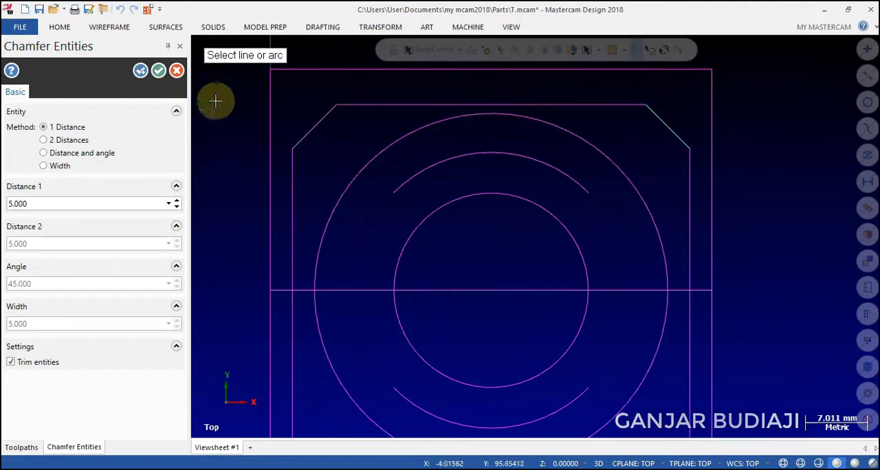
{"action": "left_click", "coordinate": [158, 70]}
Fillet the two inner corners where the T's head meets the stem with a 6 mm radius.
{"action": "scroll", "coordinate": [300, 102], "scroll_direction": "down", "scroll_amount": 4}
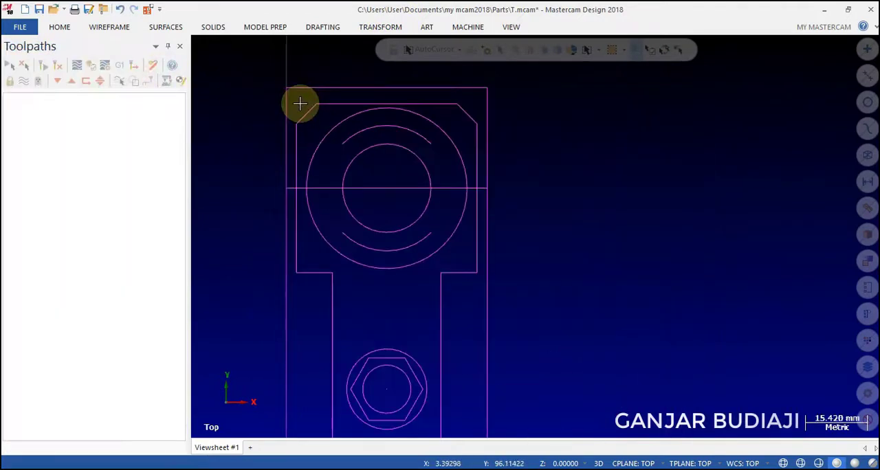
{"action": "left_click", "coordinate": [110, 27]}
{"action": "left_click", "coordinate": [721, 71]}
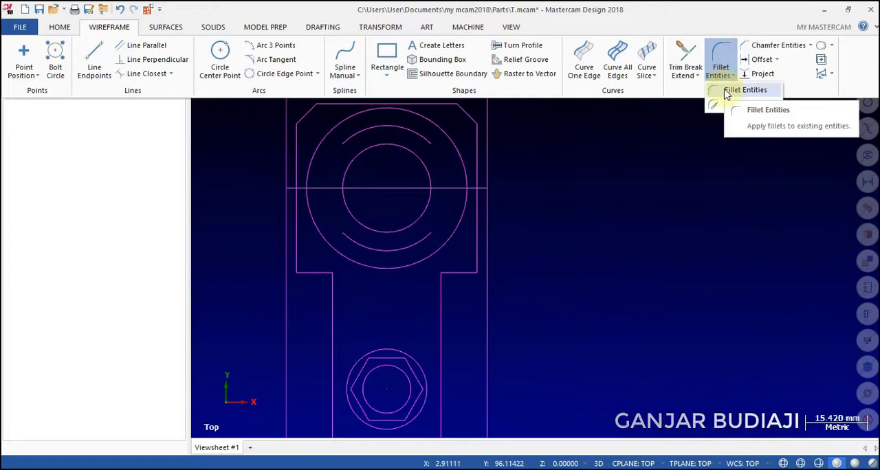
{"action": "left_click", "coordinate": [728, 90]}
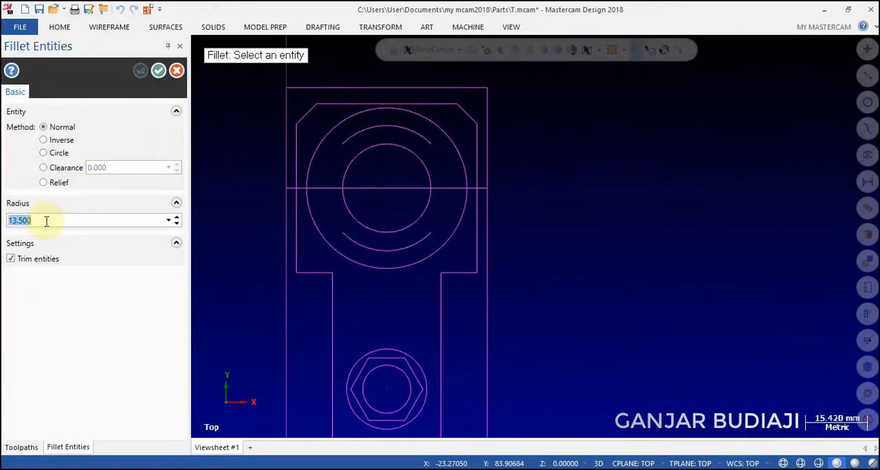
{"action": "type", "text": "6"}
{"action": "key", "text": "Tab"}
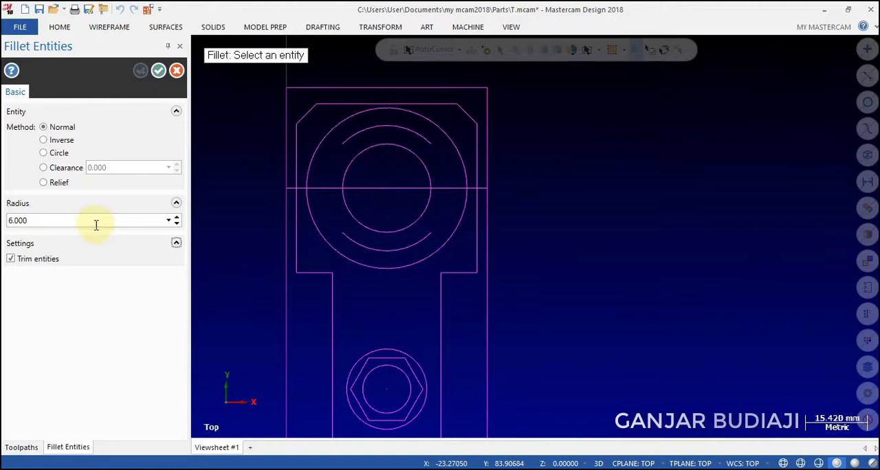
{"action": "left_click", "coordinate": [318, 273]}
{"action": "left_click", "coordinate": [332, 296]}
{"action": "left_click", "coordinate": [441, 301]}
{"action": "left_click", "coordinate": [456, 273]}
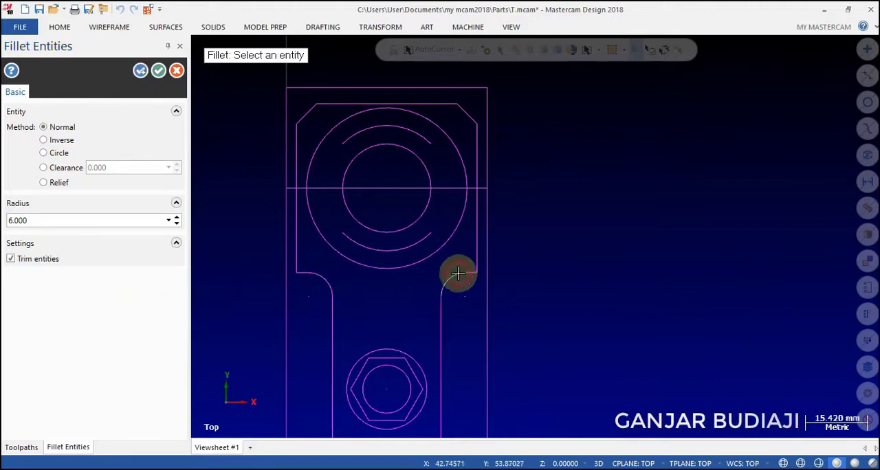
{"action": "left_click", "coordinate": [136, 73]}
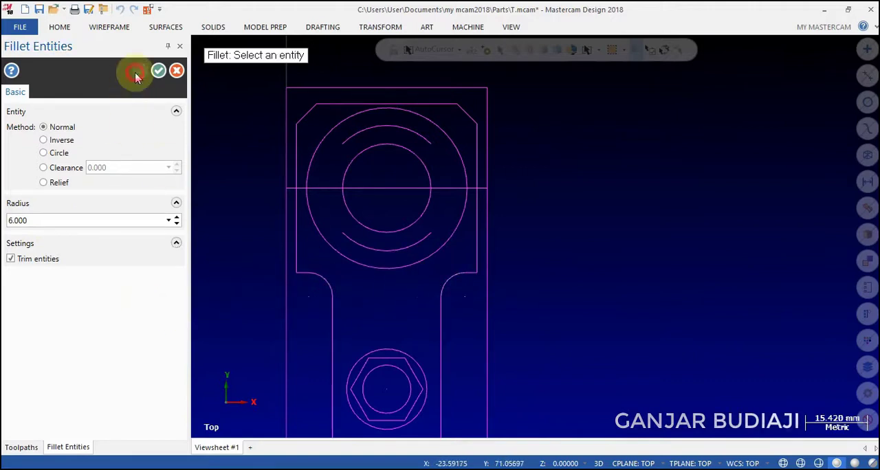
Round both lower corners of the stem with 13.5 mm radius fillets and finish the fillet command.
{"action": "left_click", "coordinate": [54, 220]}
{"action": "type", "text": "13.5"}
{"action": "key", "text": "Return"}
{"action": "scroll", "coordinate": [281, 305], "scroll_direction": "down", "scroll_amount": 3}
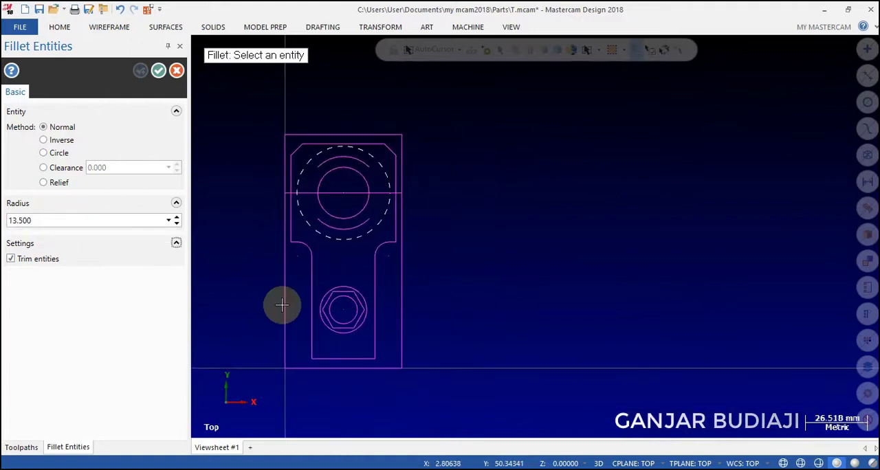
{"action": "scroll", "coordinate": [315, 369], "scroll_direction": "up", "scroll_amount": 5}
{"action": "scroll", "coordinate": [314, 373], "scroll_direction": "up", "scroll_amount": 1}
{"action": "left_click", "coordinate": [309, 295]}
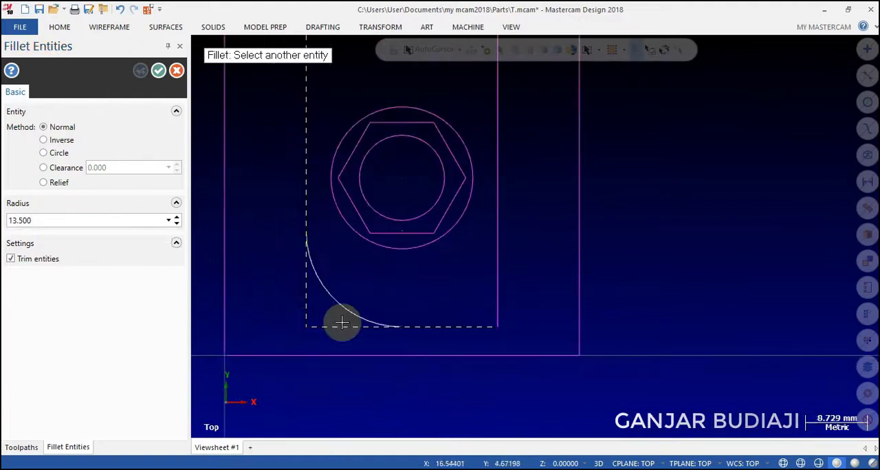
{"action": "left_click", "coordinate": [399, 328]}
{"action": "left_click", "coordinate": [436, 329]}
{"action": "left_click", "coordinate": [498, 255]}
{"action": "scroll", "coordinate": [467, 314], "scroll_direction": "down", "scroll_amount": 3}
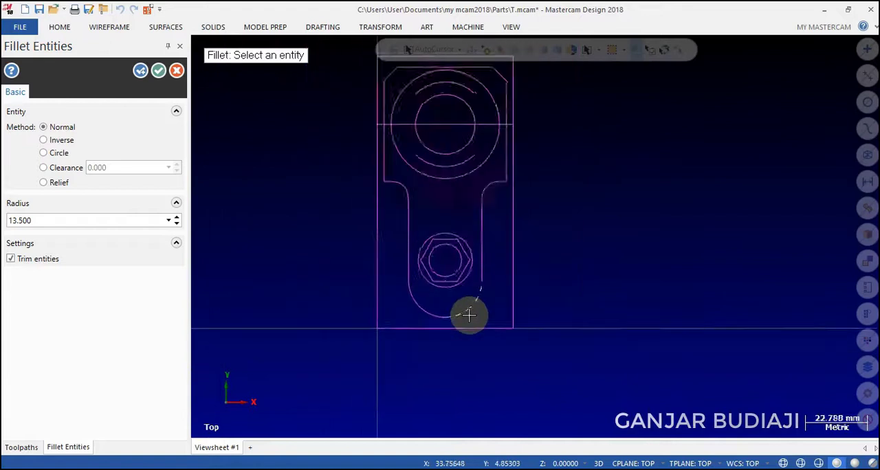
{"action": "scroll", "coordinate": [527, 122], "scroll_direction": "up", "scroll_amount": 2}
{"action": "left_click", "coordinate": [159, 70]}
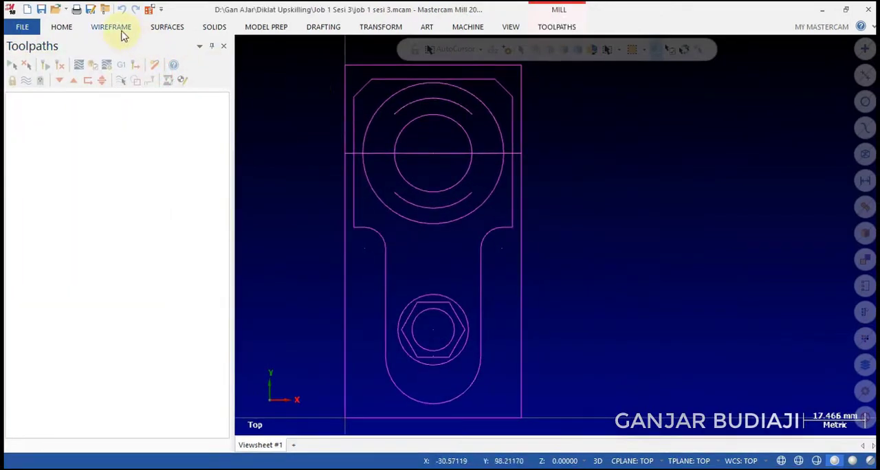
Start a multi-line at coordinates -9.5,-8 and draw its first segment 69 mm long at 0°, below the part outline.
{"action": "left_click", "coordinate": [121, 33]}
{"action": "left_click", "coordinate": [99, 56]}
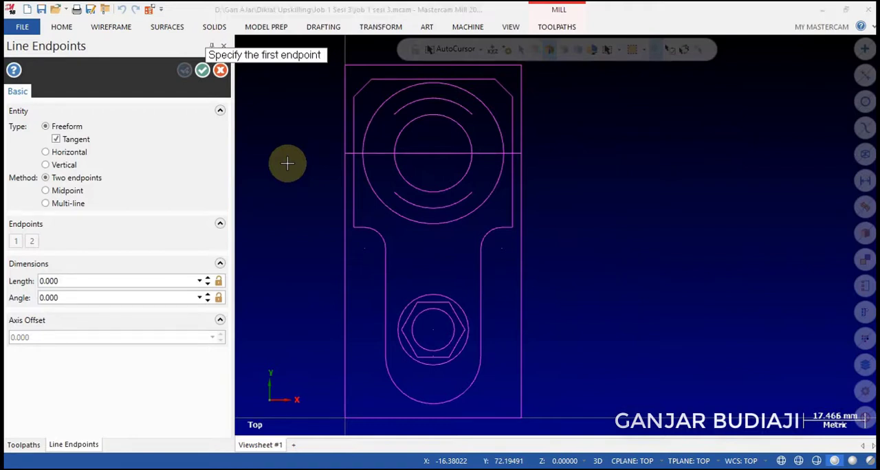
{"action": "type", "text": "-9.5,-8"}
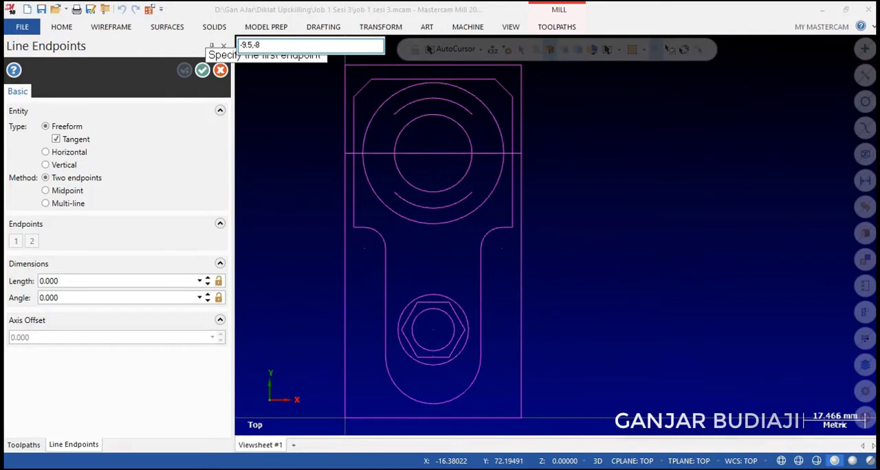
{"action": "key", "text": "Return"}
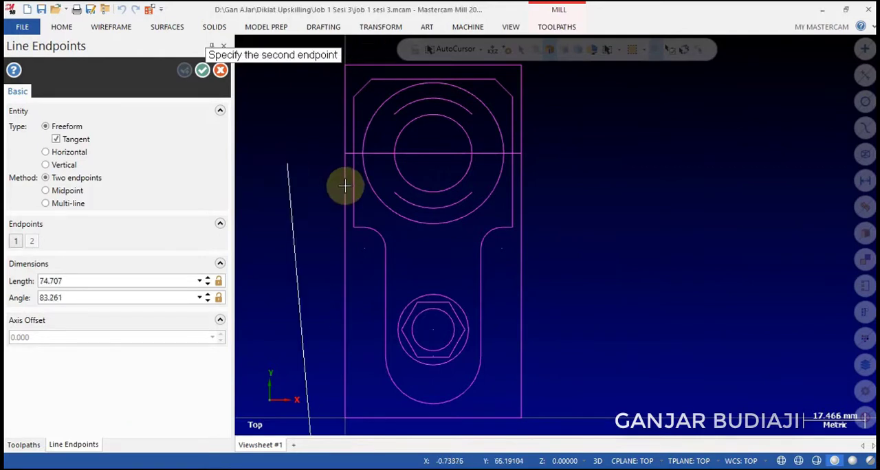
{"action": "scroll", "coordinate": [321, 195], "scroll_direction": "down", "scroll_amount": 3}
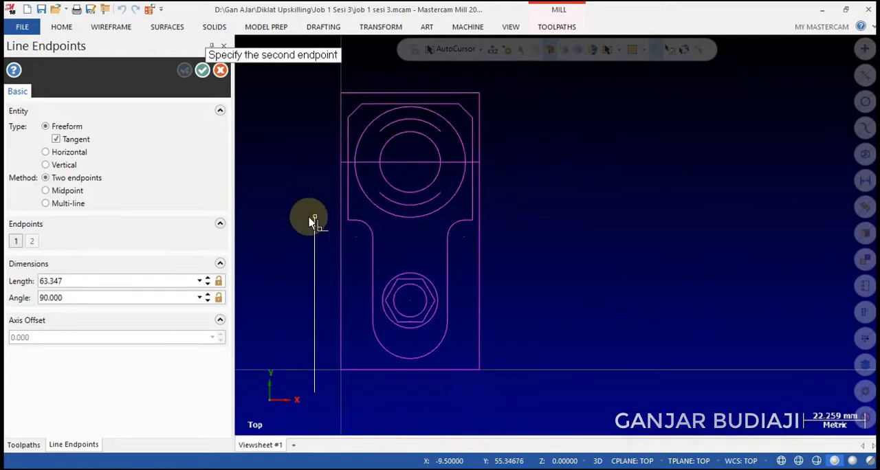
{"action": "left_click", "coordinate": [45, 204]}
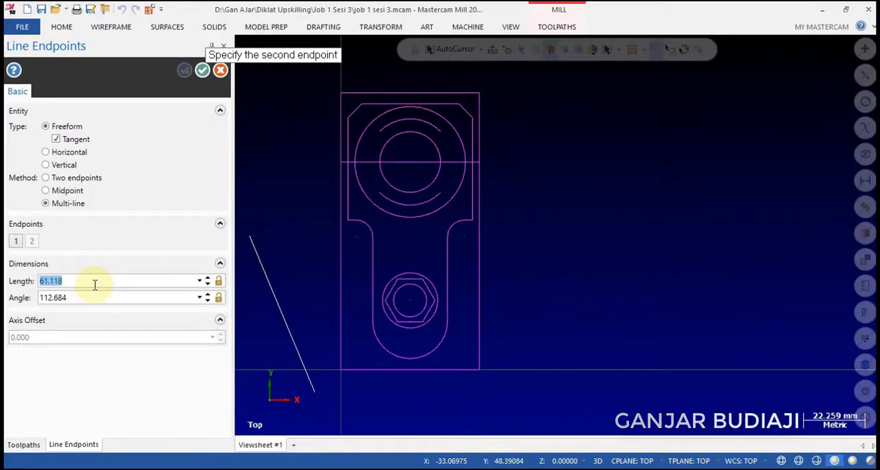
{"action": "type", "text": "69"}
{"action": "key", "text": "Tab"}
{"action": "type", "text": "0"}
{"action": "key", "text": "Return"}
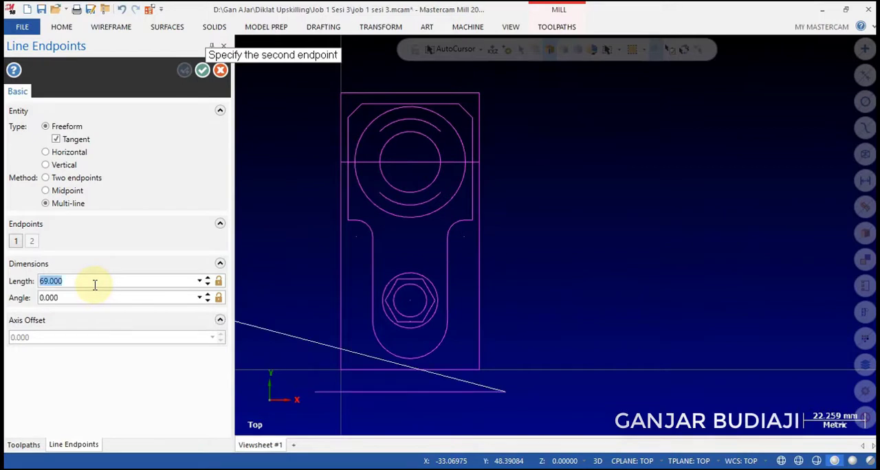
Continue the surrounding rectangle with a 116 mm segment at 90° and a 69 mm segment at 180°.
{"action": "type", "text": "116"}
{"action": "key", "text": "Tab"}
{"action": "type", "text": "90"}
{"action": "key", "text": "Return"}
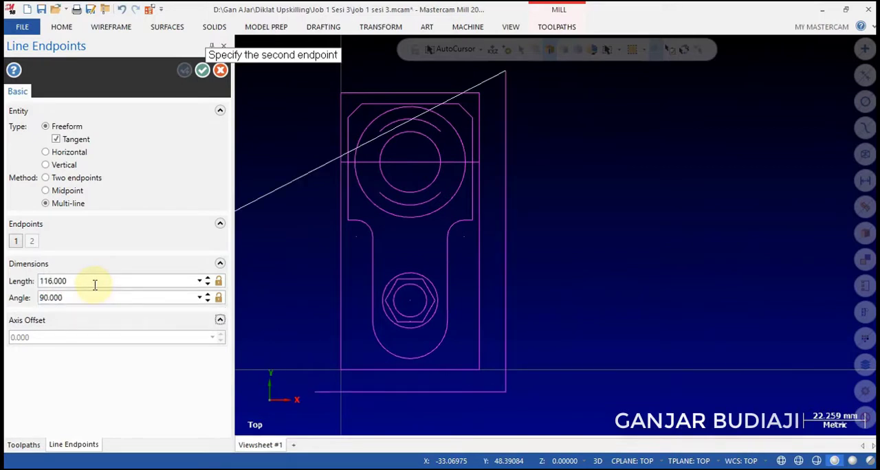
{"action": "type", "text": "69"}
{"action": "key", "text": "Tab"}
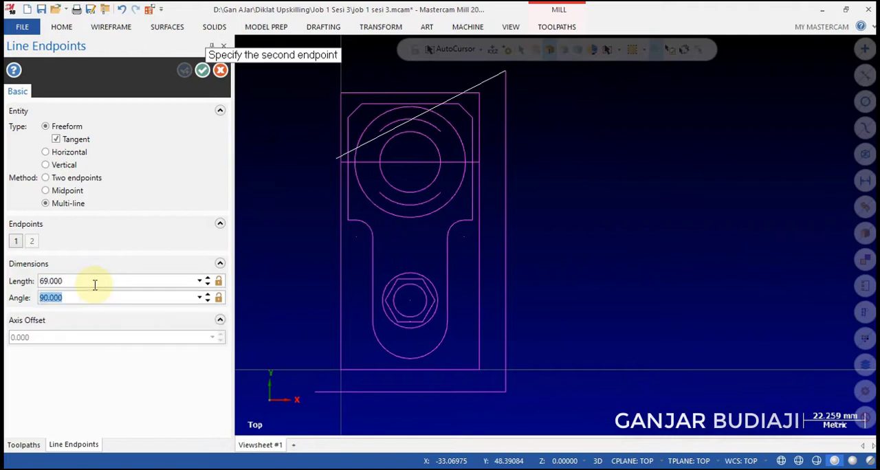
{"action": "type", "text": "180"}
{"action": "key", "text": "Return"}
Close the surrounding rectangle with a 116 mm segment at 270° and finish the line command.
{"action": "type", "text": "116"}
{"action": "key", "text": "Tab"}
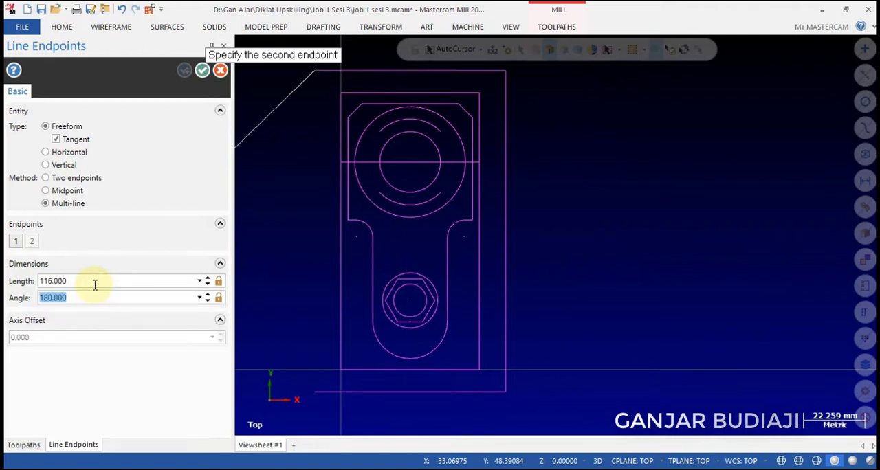
{"action": "type", "text": "270"}
{"action": "key", "text": "Return"}
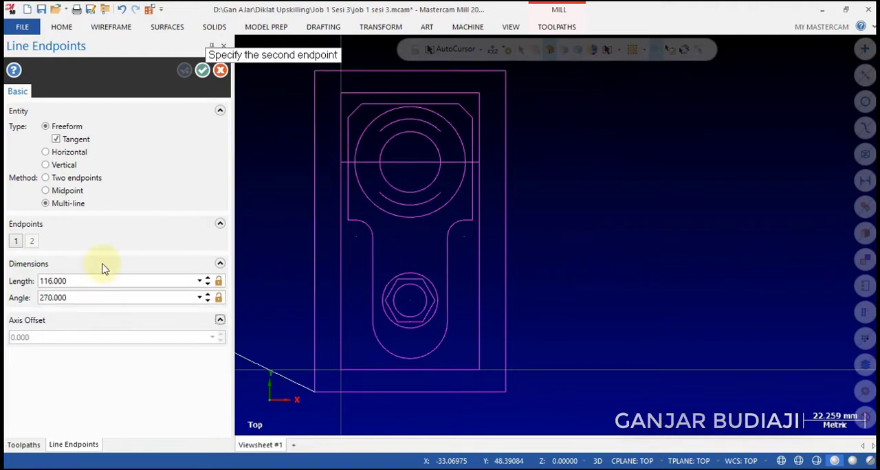
{"action": "left_click", "coordinate": [201, 73]}
Chamfer both upper corners of the surrounding 69 × 116 mm rectangle with a 12 mm distance and finish the chamfer command.
{"action": "left_click", "coordinate": [123, 29]}
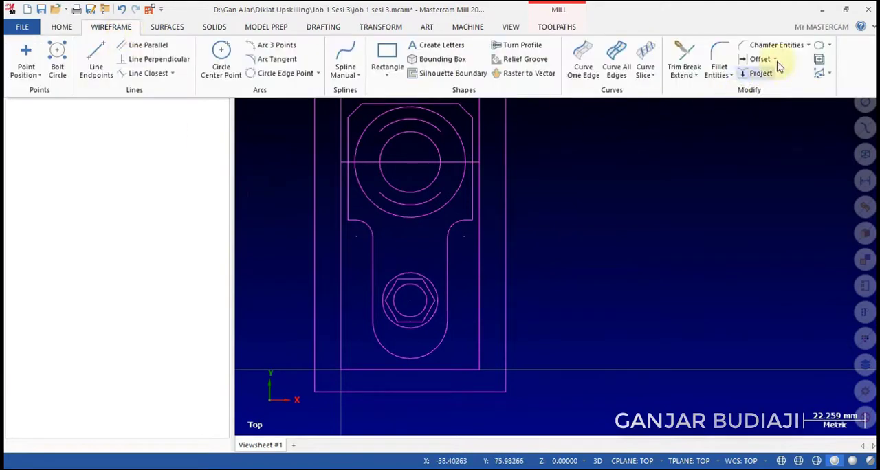
{"action": "left_click", "coordinate": [797, 45]}
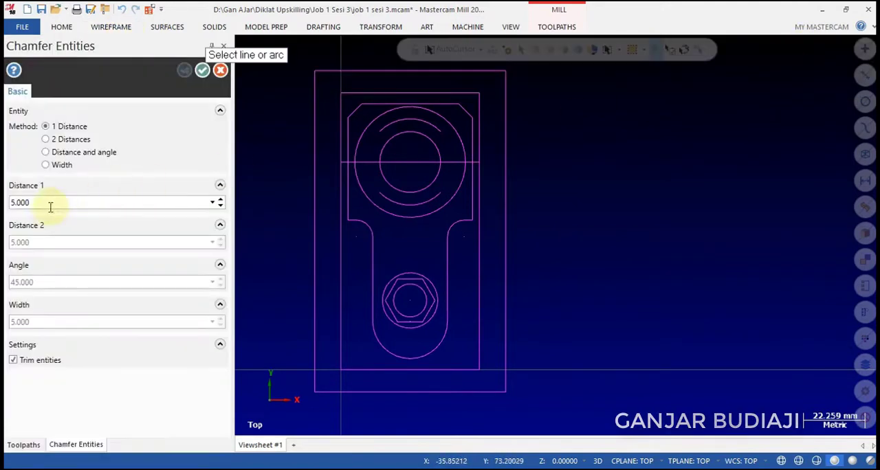
{"action": "double_click", "coordinate": [50, 207]}
{"action": "type", "text": "12"}
{"action": "key", "text": "Tab"}
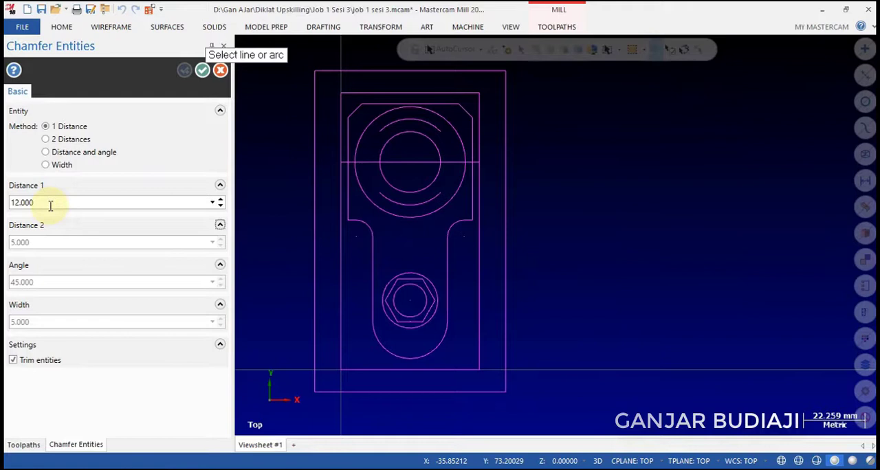
{"action": "left_click", "coordinate": [314, 87]}
{"action": "left_click", "coordinate": [340, 70]}
{"action": "left_click", "coordinate": [471, 71]}
{"action": "left_click", "coordinate": [506, 95]}
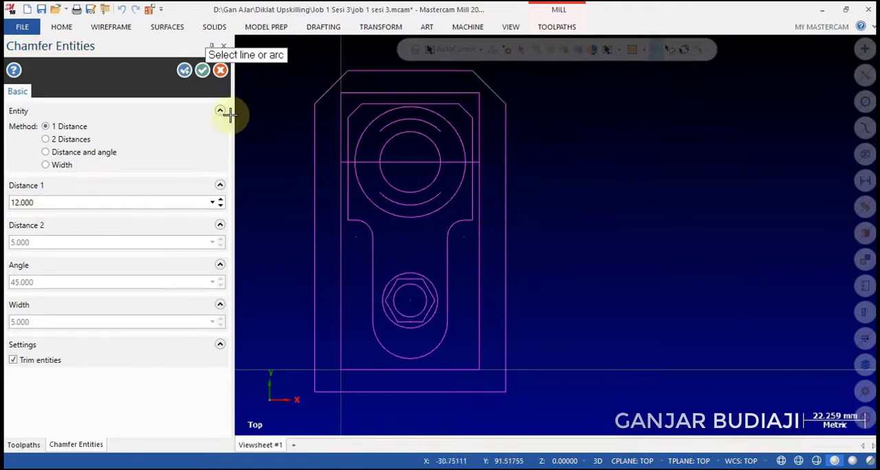
{"action": "left_click", "coordinate": [202, 70]}
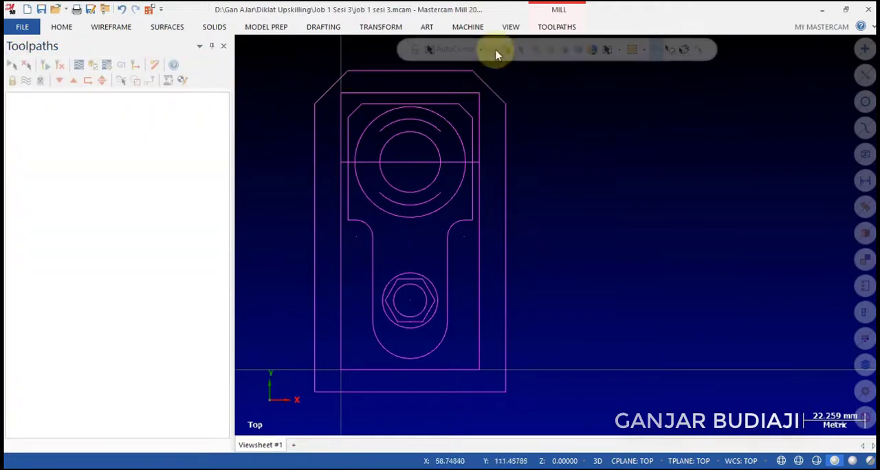
Add MILL DEFAULT MM.MCAM-MMD to the mill machine definition menu items and accept the list.
{"action": "left_click", "coordinate": [468, 26]}
{"action": "left_click", "coordinate": [20, 62]}
{"action": "left_click", "coordinate": [31, 107]}
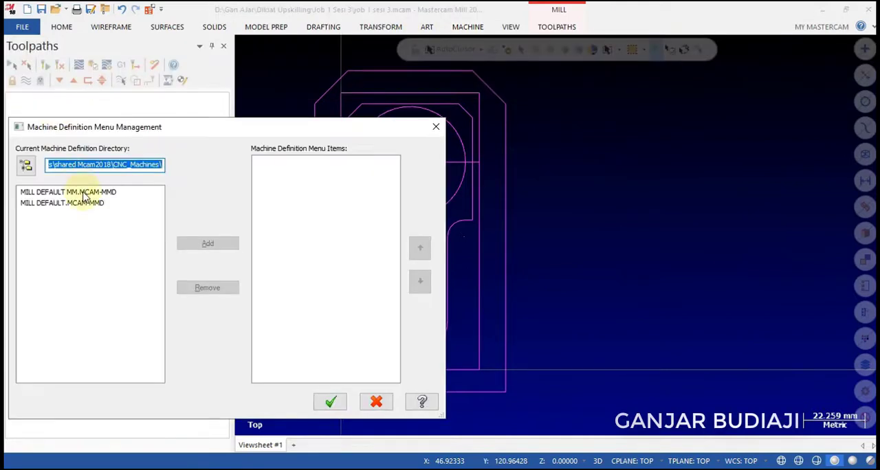
{"action": "left_click", "coordinate": [84, 194]}
{"action": "left_click", "coordinate": [208, 244]}
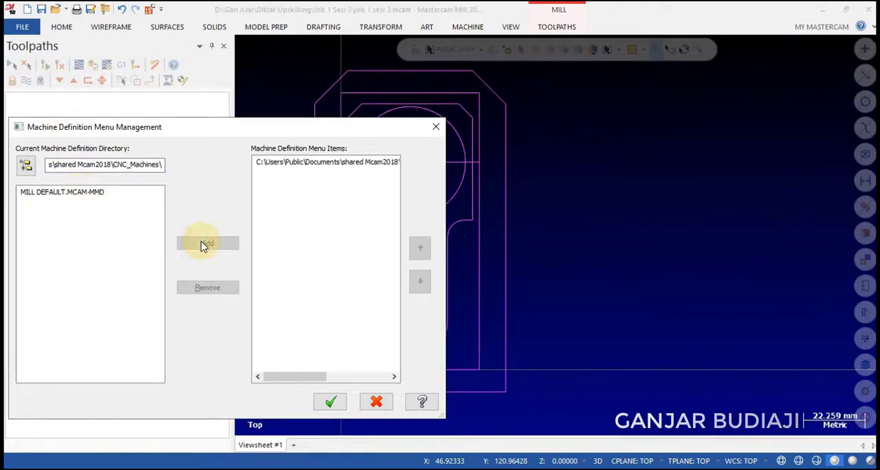
{"action": "left_click", "coordinate": [272, 165]}
{"action": "left_click", "coordinate": [330, 402]}
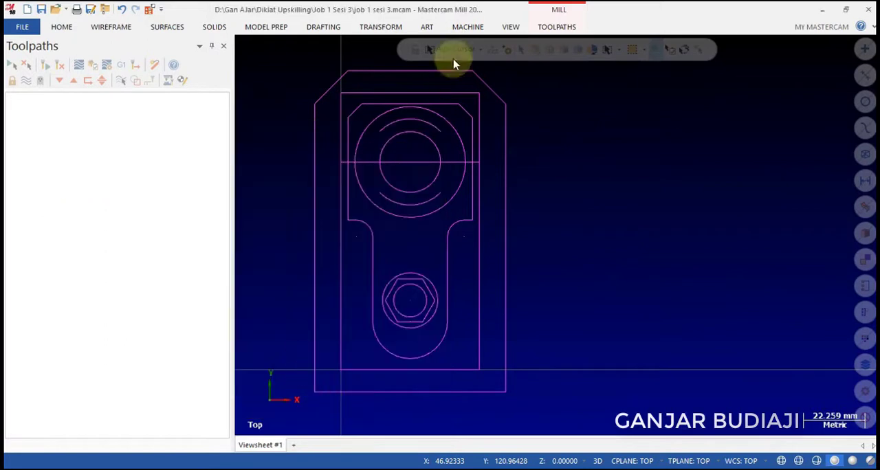
Create a mill machine group using the MILL DEFAULT MM.MCAM-MMD machine definition.
{"action": "left_click", "coordinate": [466, 27]}
{"action": "left_click", "coordinate": [22, 66]}
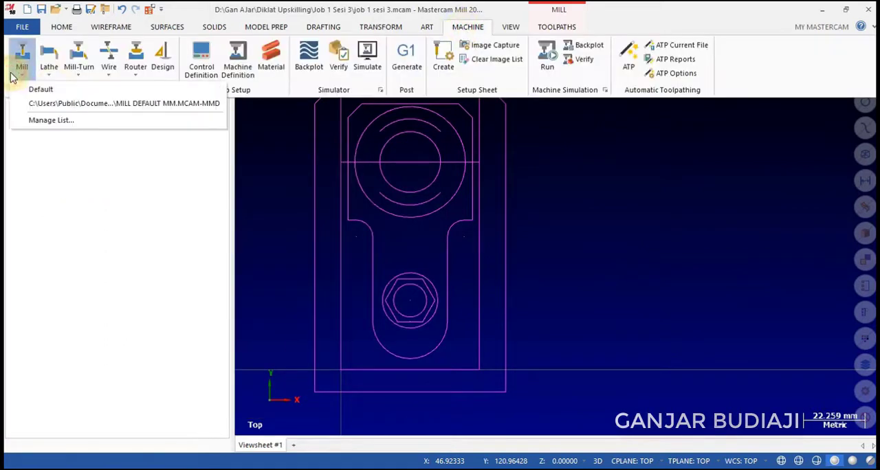
{"action": "left_click", "coordinate": [55, 104]}
Define a displayed rectangular stock of X 50, Y 100 and Z 20 with its origin at 0,0,0.
{"action": "left_click", "coordinate": [26, 108]}
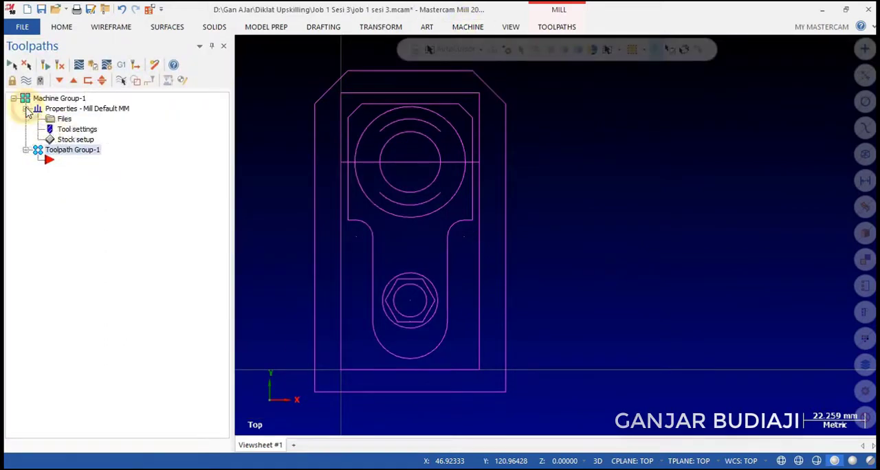
{"action": "left_click", "coordinate": [67, 141]}
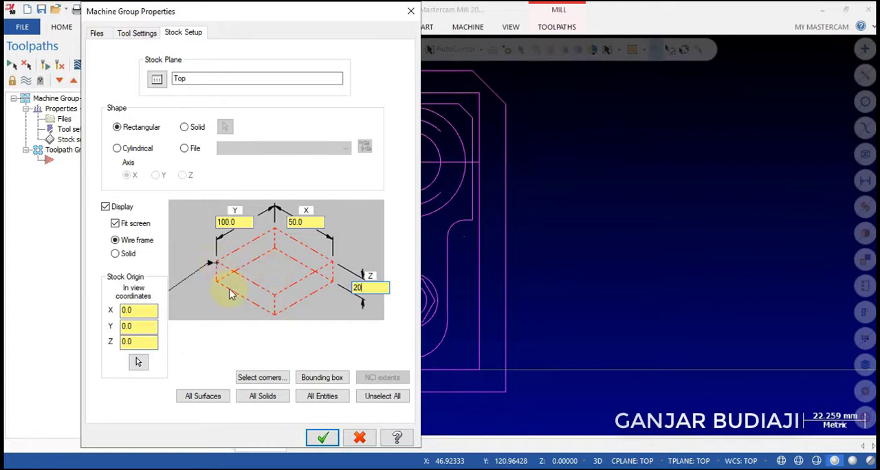
{"action": "left_click", "coordinate": [322, 438]}
{"action": "right_click", "coordinate": [569, 192]}
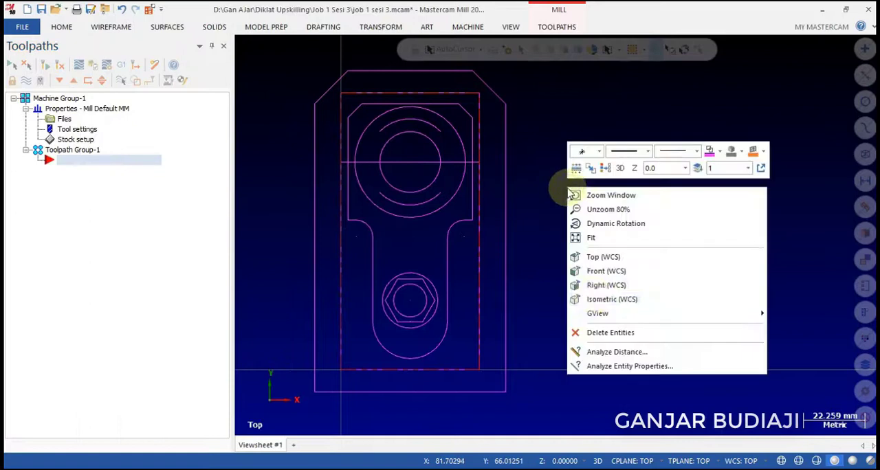
{"action": "left_click", "coordinate": [594, 297]}
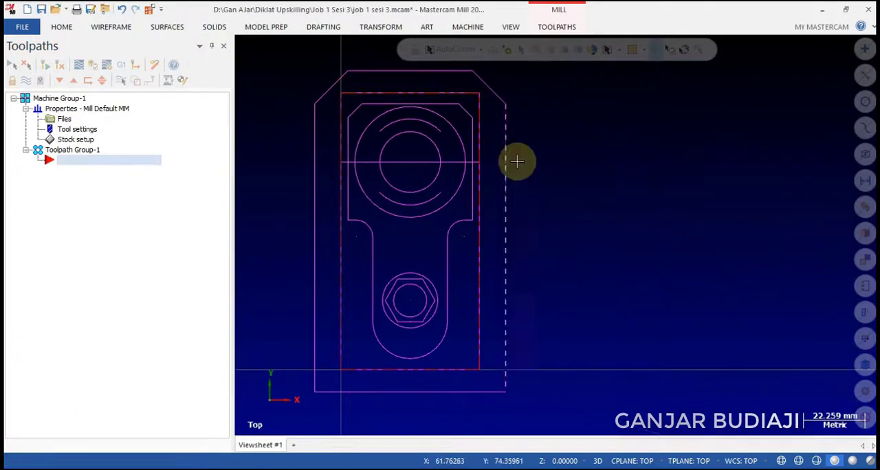
Create a Facing toolpath using the inner rectangle that matches the stock boundary as its chain.
{"action": "left_click", "coordinate": [549, 32]}
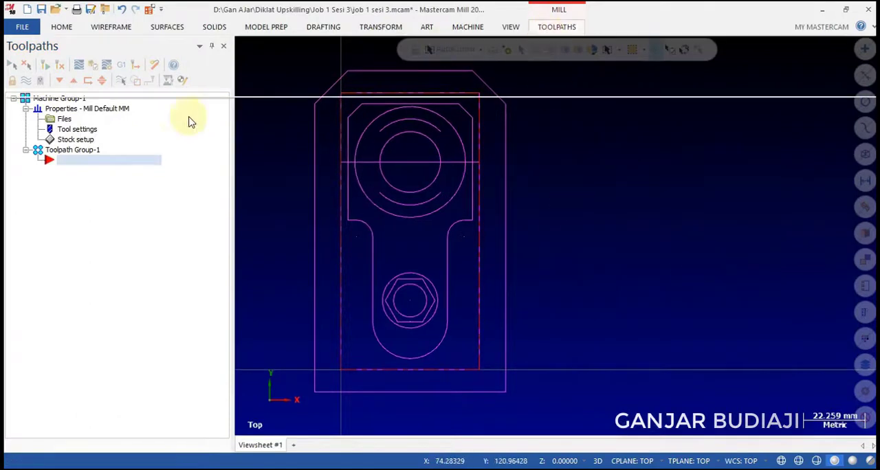
{"action": "left_click", "coordinate": [173, 69]}
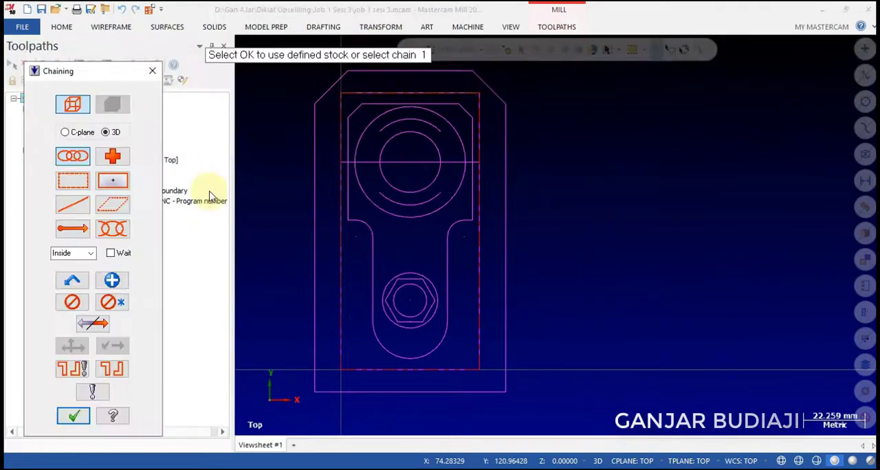
{"action": "left_click", "coordinate": [341, 354]}
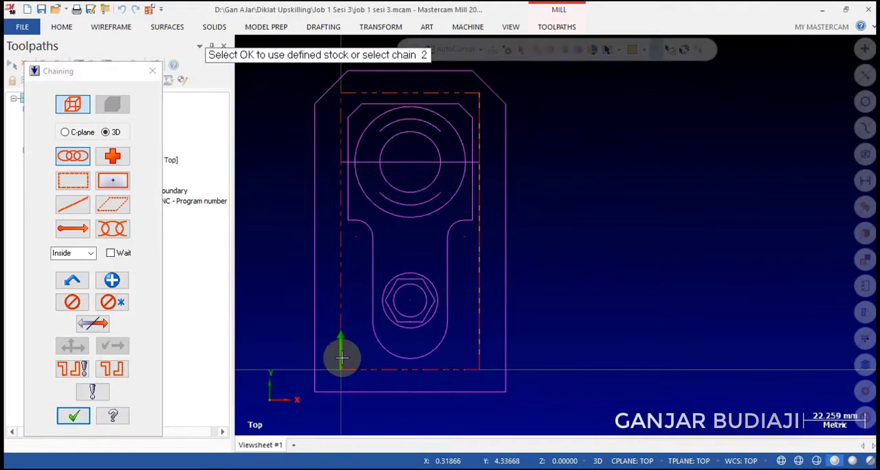
{"action": "left_click", "coordinate": [72, 416]}
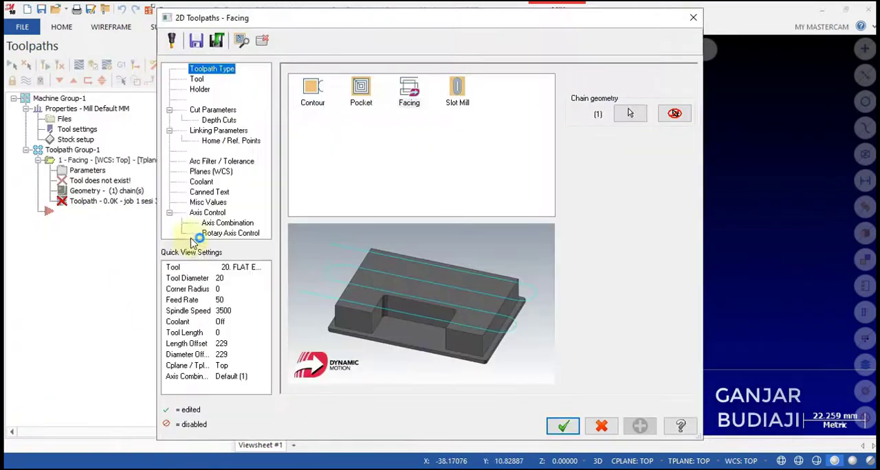
{"action": "left_click", "coordinate": [409, 90]}
Filter the tool library to flat end mills and assign the 12 mm flat end mill to the facing toolpath.
{"action": "left_click", "coordinate": [196, 79]}
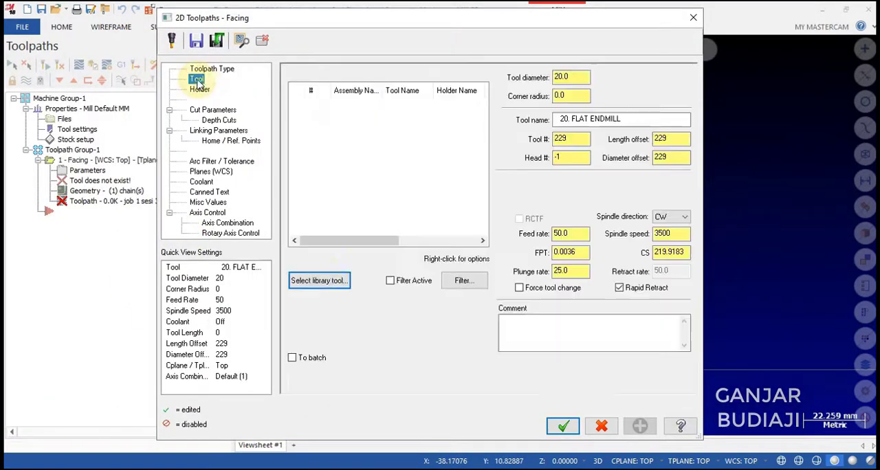
{"action": "left_click", "coordinate": [320, 281]}
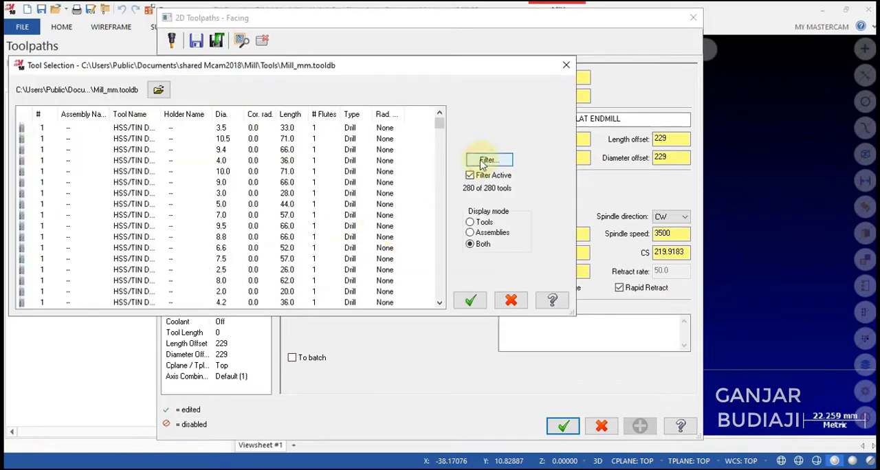
{"action": "left_click", "coordinate": [489, 160]}
{"action": "left_click", "coordinate": [158, 231]}
{"action": "left_click", "coordinate": [42, 112]}
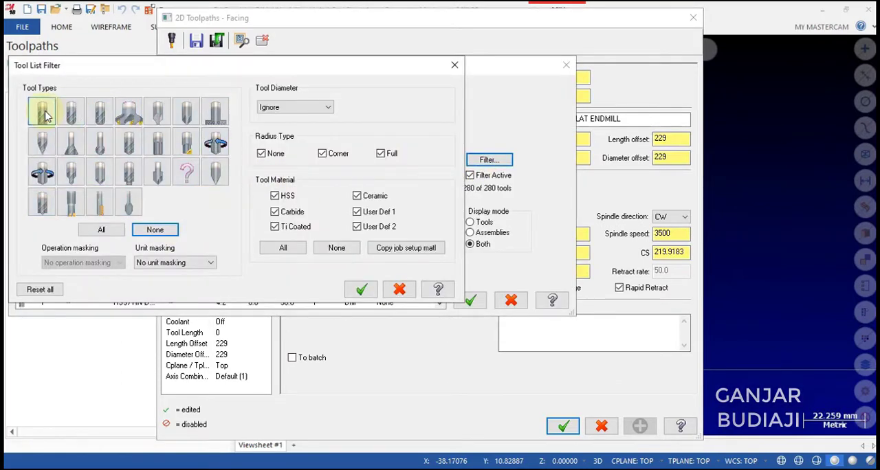
{"action": "left_click", "coordinate": [352, 289]}
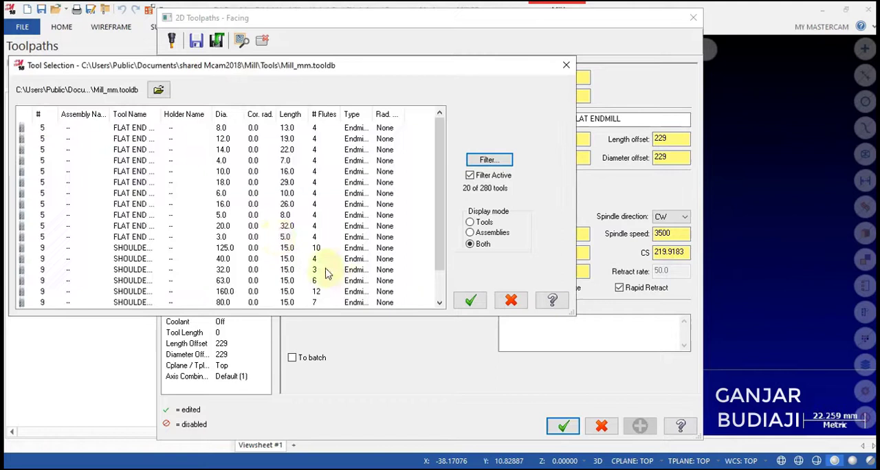
{"action": "left_click", "coordinate": [114, 138]}
{"action": "left_click", "coordinate": [470, 301]}
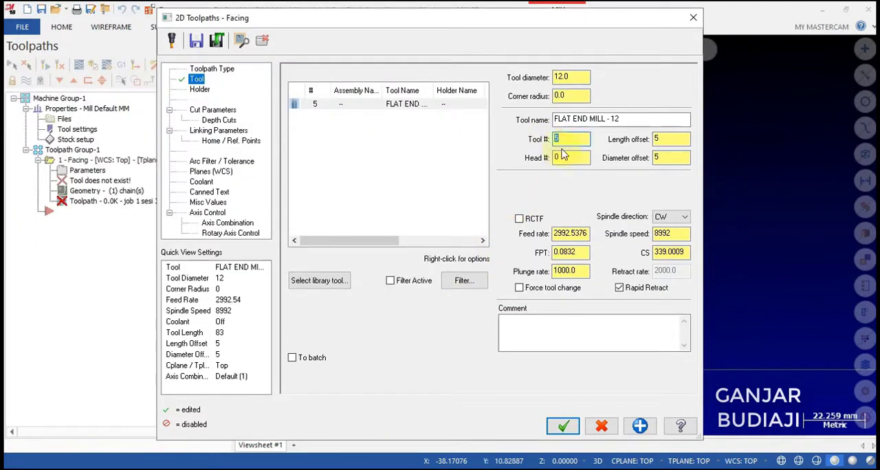
Set the tool number and offsets to 1, feed rate to 300, plunge rate to 500 and spindle speed to 2000.
{"action": "left_click", "coordinate": [672, 139]}
{"action": "double_click", "coordinate": [569, 234]}
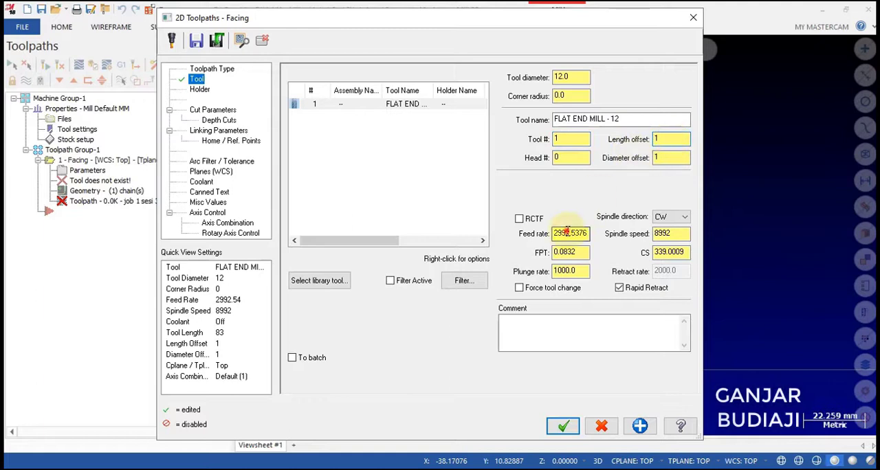
{"action": "type", "text": "300"}
{"action": "key", "text": "Tab"}
{"action": "key", "text": "Tab"}
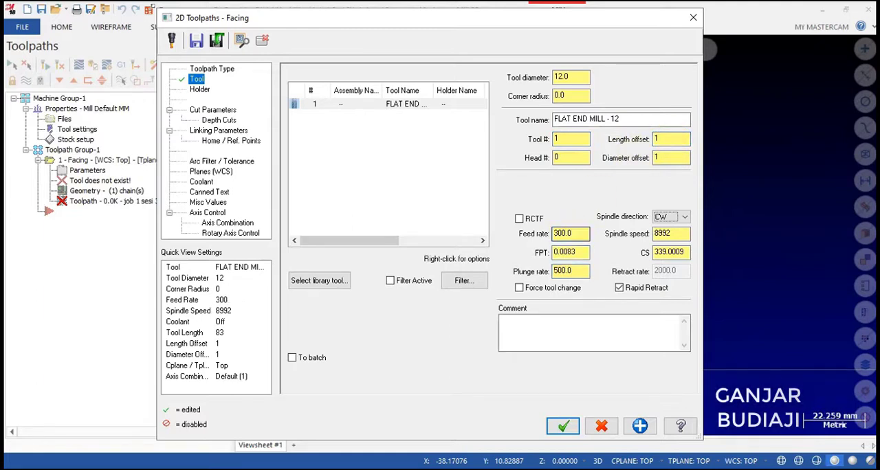
{"action": "double_click", "coordinate": [661, 234]}
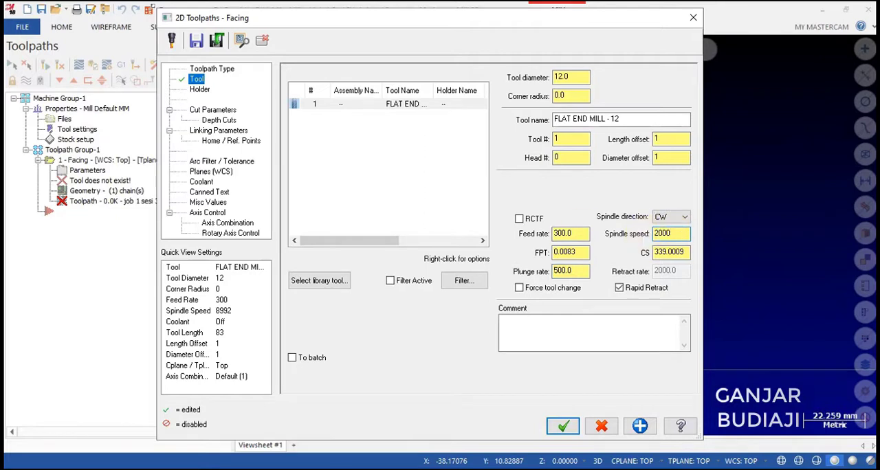
Use Zigzag facing with approach and exit distances of 1, maximum stepover 10, zero stock on floors and depth cuts disabled.
{"action": "left_click", "coordinate": [221, 113]}
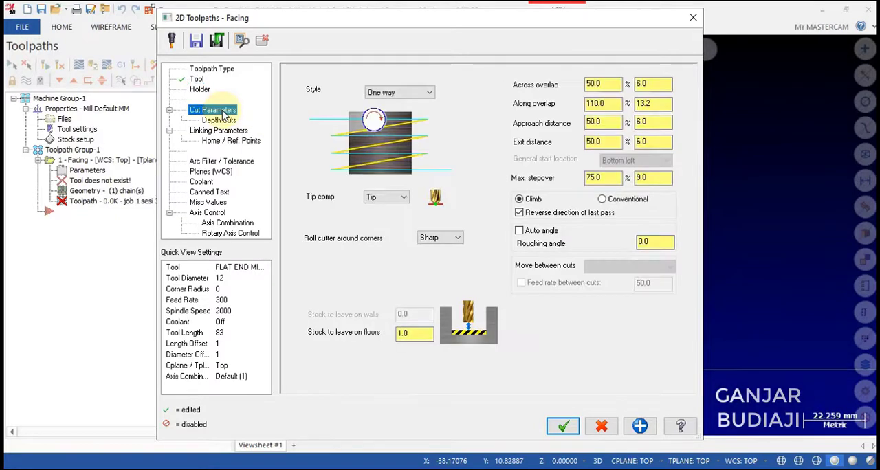
{"action": "left_click", "coordinate": [395, 92]}
{"action": "left_click", "coordinate": [389, 103]}
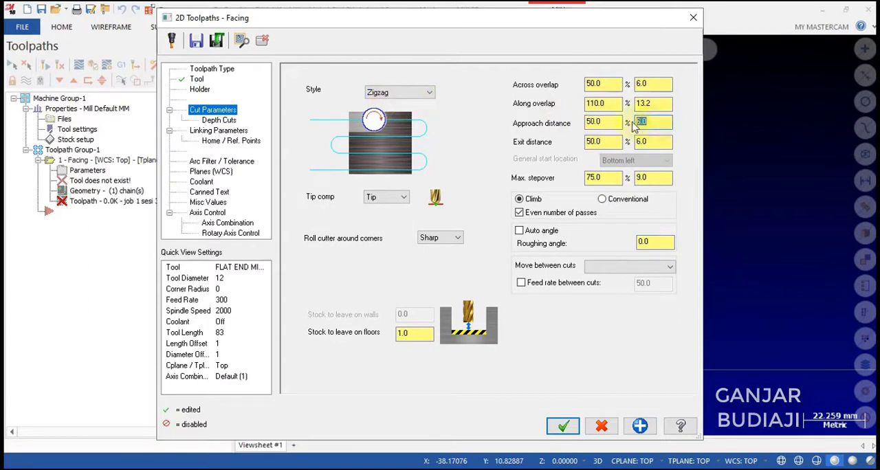
{"action": "type", "text": "1"}
{"action": "left_click", "coordinate": [660, 141]}
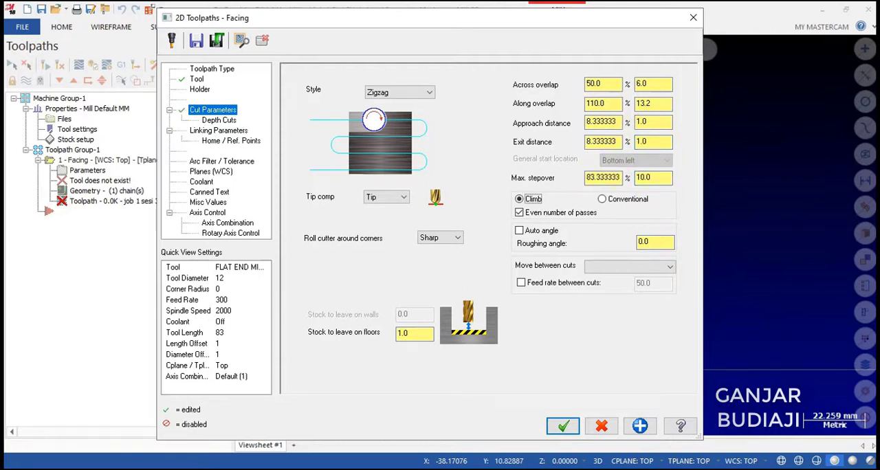
{"action": "left_click", "coordinate": [407, 333]}
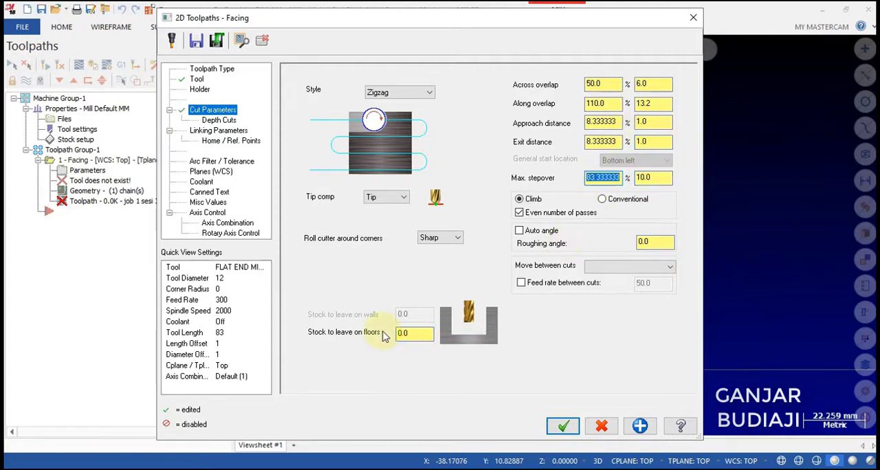
{"action": "left_click", "coordinate": [219, 121]}
{"action": "left_click", "coordinate": [334, 110]}
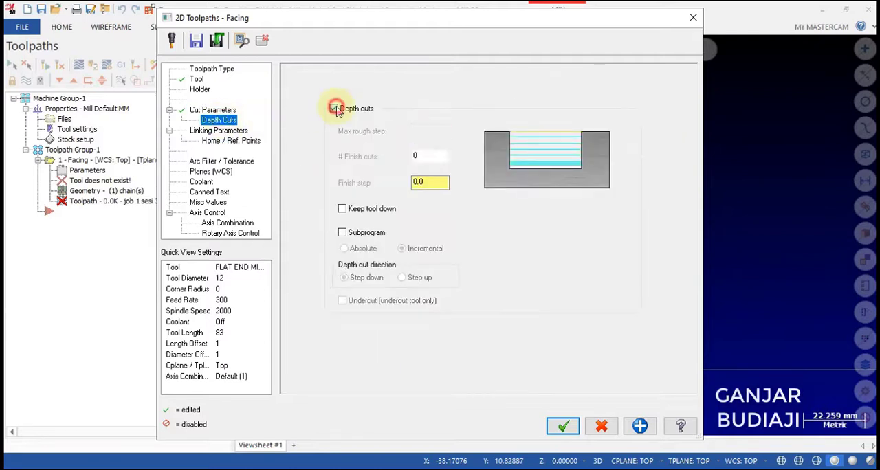
Set the facing toolpath's linking parameters to a retract of 10 and a feed plane of 2, with depth 0.
{"action": "left_click", "coordinate": [233, 132]}
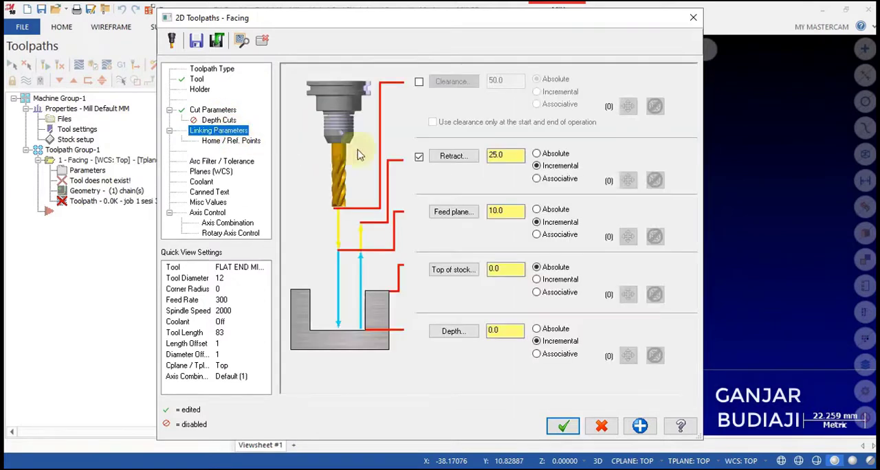
{"action": "left_click", "coordinate": [509, 156]}
{"action": "type", "text": "10"}
{"action": "left_click", "coordinate": [506, 211]}
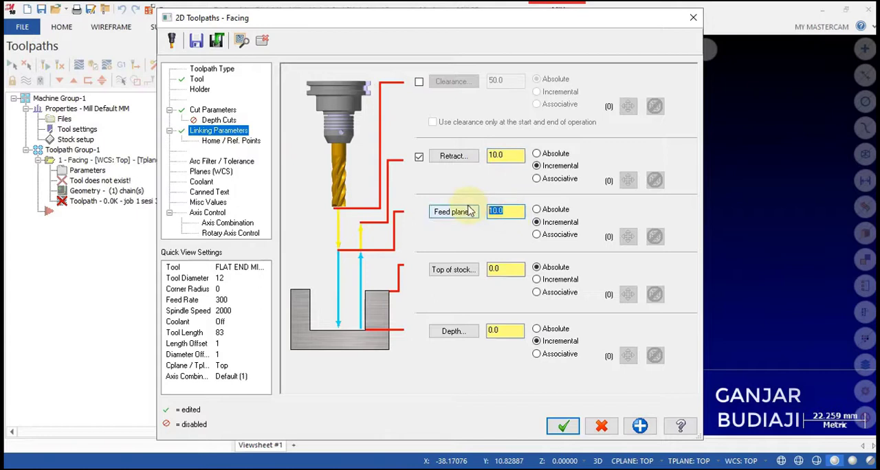
{"action": "type", "text": "2"}
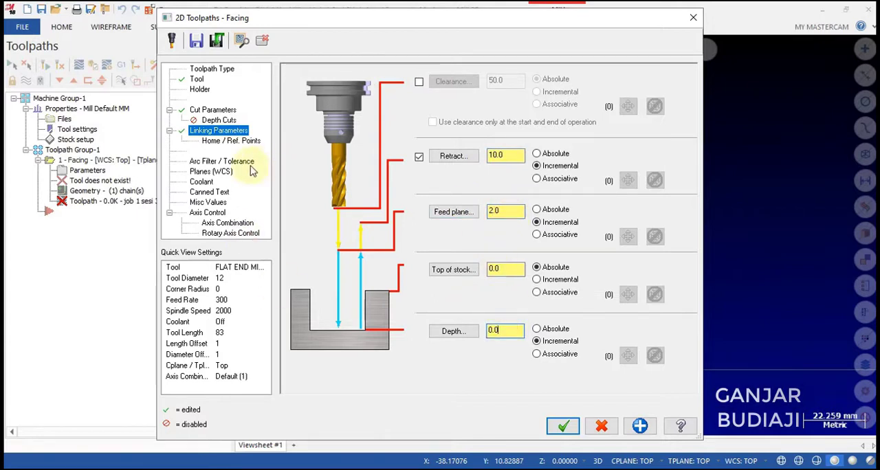
Turn flood coolant on and accept the parameters to generate the facing toolpath.
{"action": "left_click", "coordinate": [205, 183]}
{"action": "left_click", "coordinate": [499, 143]}
{"action": "left_click", "coordinate": [497, 157]}
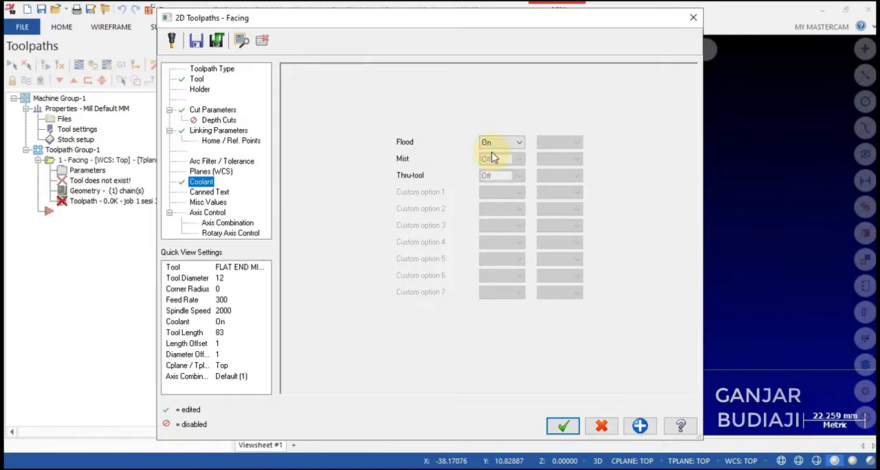
{"action": "left_click", "coordinate": [562, 427]}
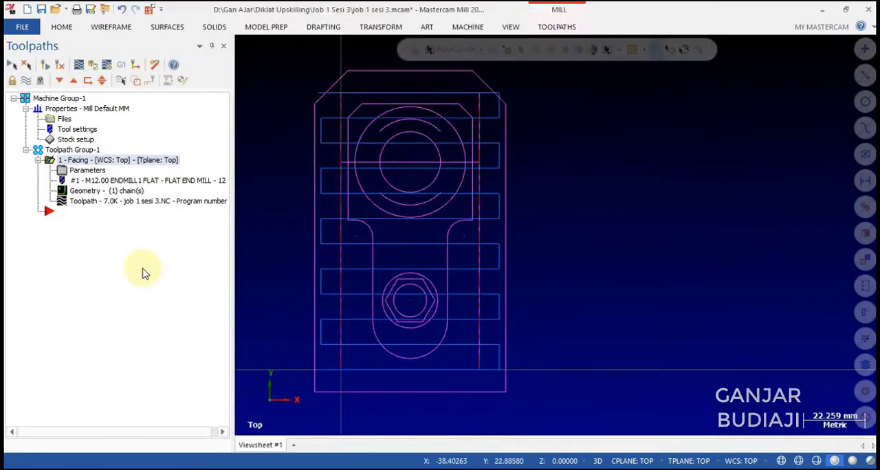
Add a Pocket toolpath chained on the outer chamfered boundary and the inner keyhole-shaped profile.
{"action": "right_click", "coordinate": [61, 218]}
{"action": "mouse_move", "coordinate": [169, 115]}
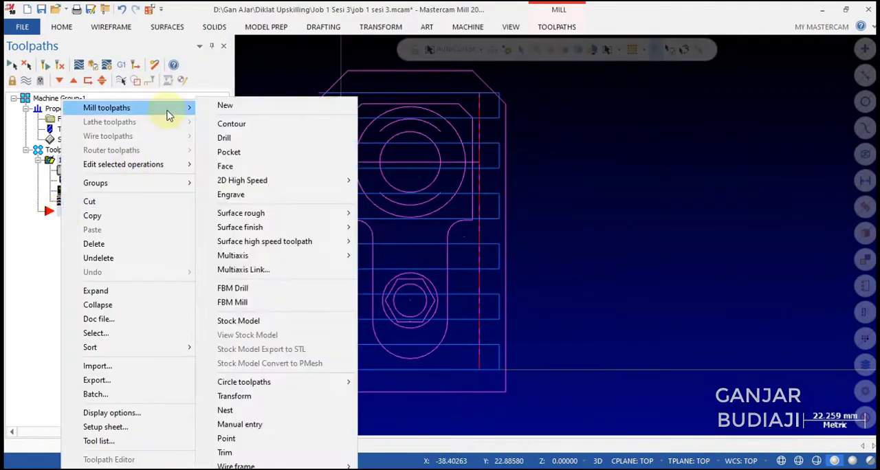
{"action": "left_click", "coordinate": [227, 152]}
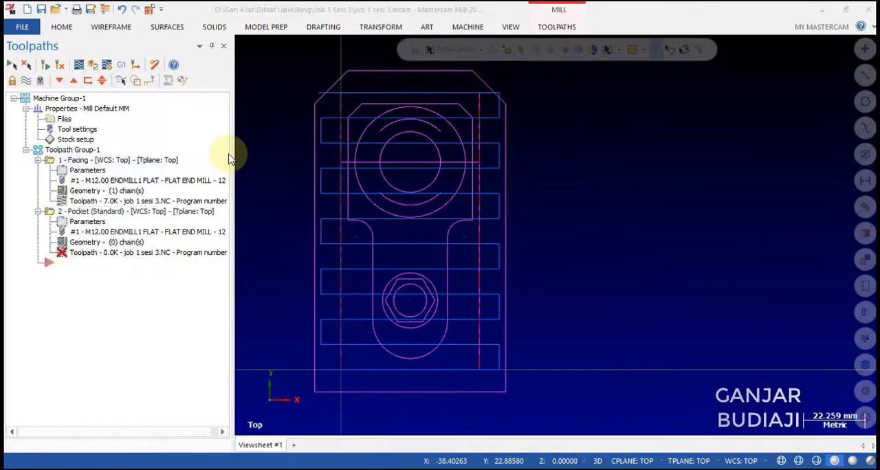
{"action": "left_click", "coordinate": [315, 377]}
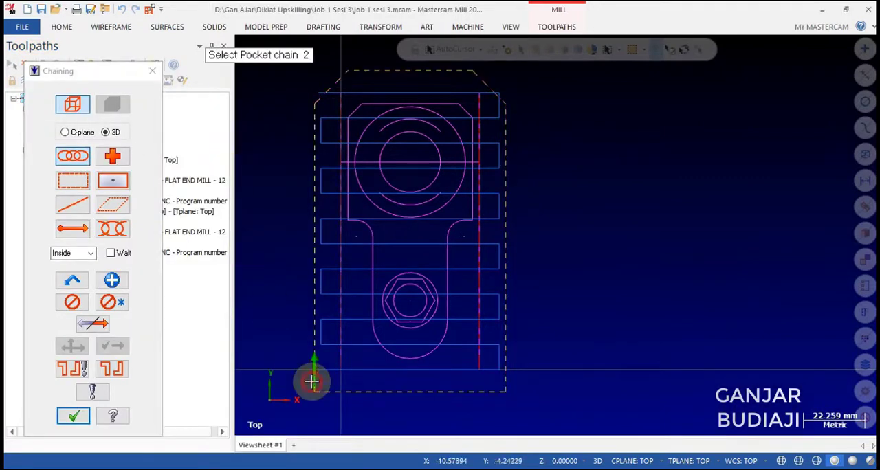
{"action": "left_click", "coordinate": [111, 253]}
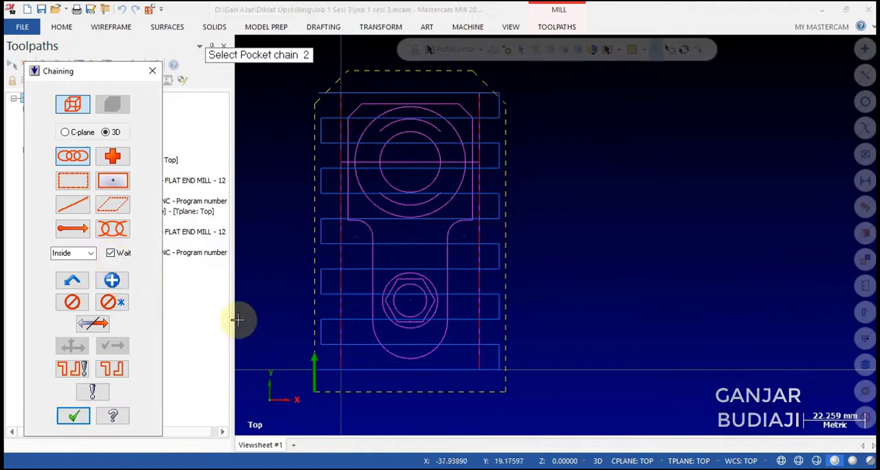
{"action": "left_click", "coordinate": [372, 300]}
{"action": "left_click", "coordinate": [74, 416]}
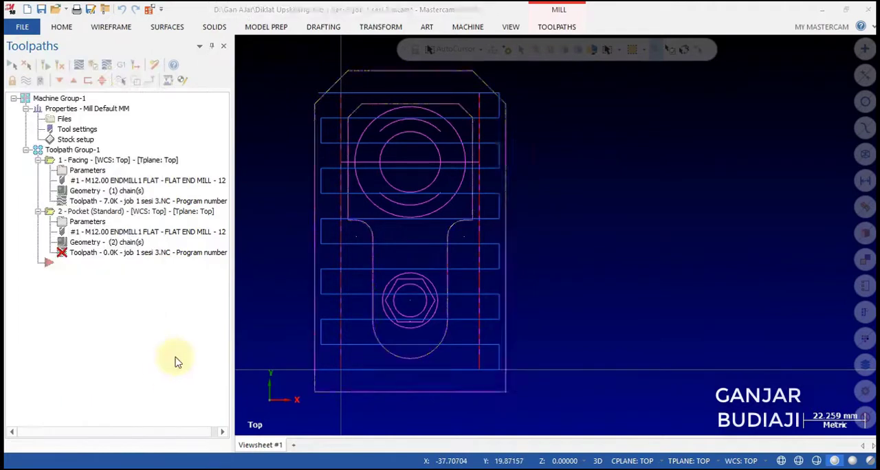
Keep the Pocket toolpath type with the 12 mm flat end mill and set its spindle speed to 2000.
{"action": "left_click", "coordinate": [360, 88]}
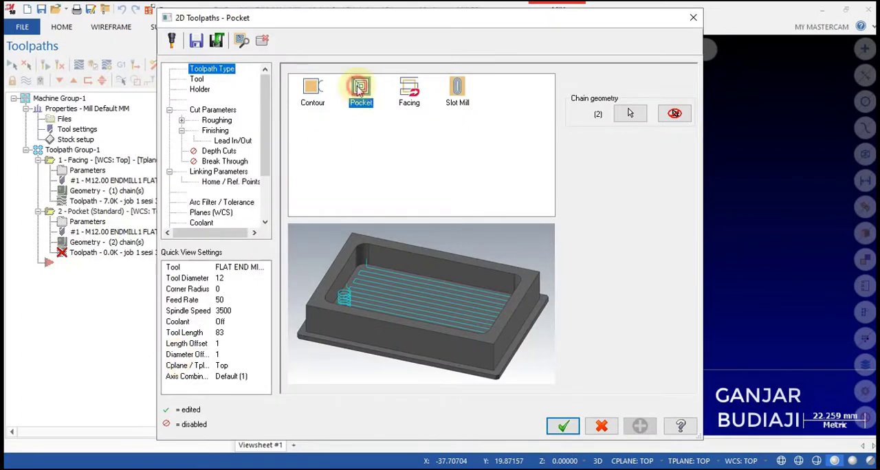
{"action": "left_click", "coordinate": [197, 80]}
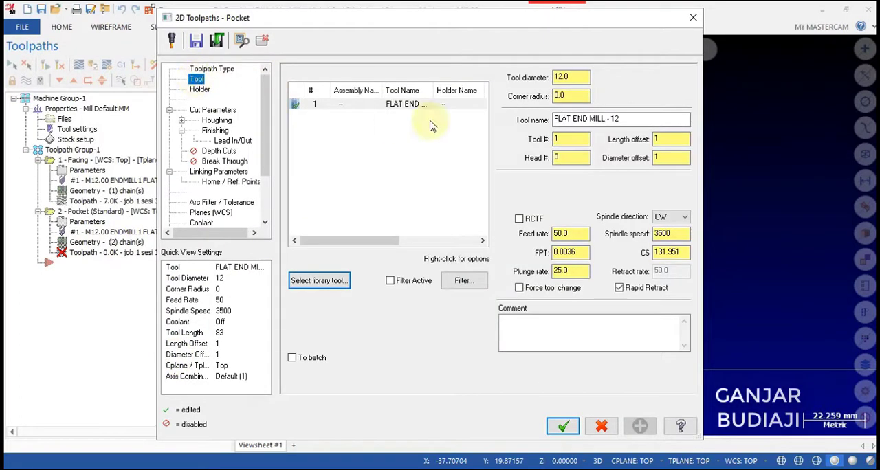
{"action": "left_click", "coordinate": [584, 234]}
{"action": "left_click", "coordinate": [573, 271]}
{"action": "left_click_drag", "start_coordinate": [679, 236], "coordinate": [646, 232]}
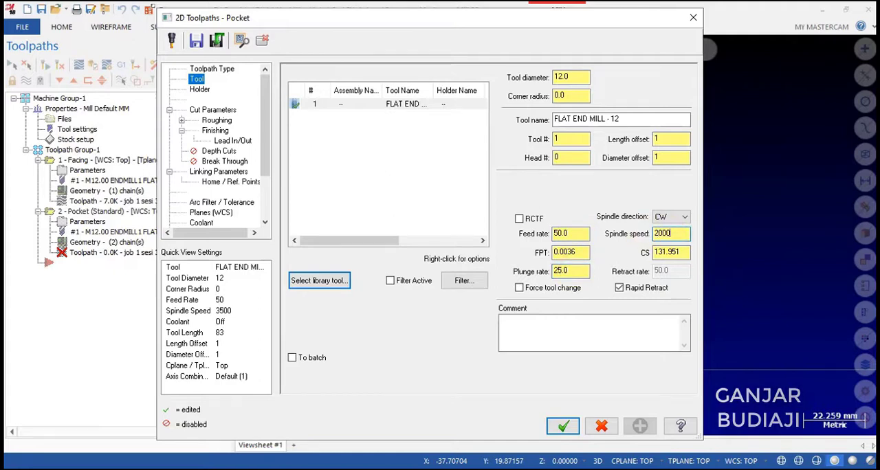
Set the pocket type to Open and the stock to leave on walls and floors to 0.
{"action": "left_click", "coordinate": [212, 110]}
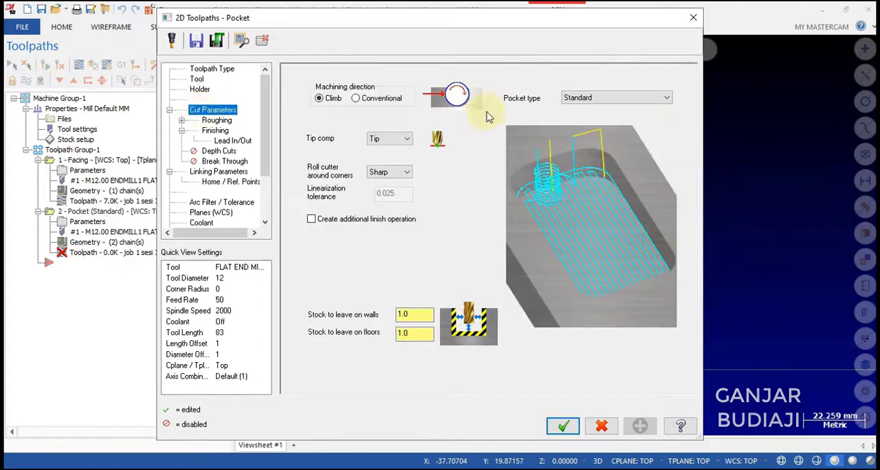
{"action": "left_click", "coordinate": [577, 98]}
{"action": "left_click", "coordinate": [570, 143]}
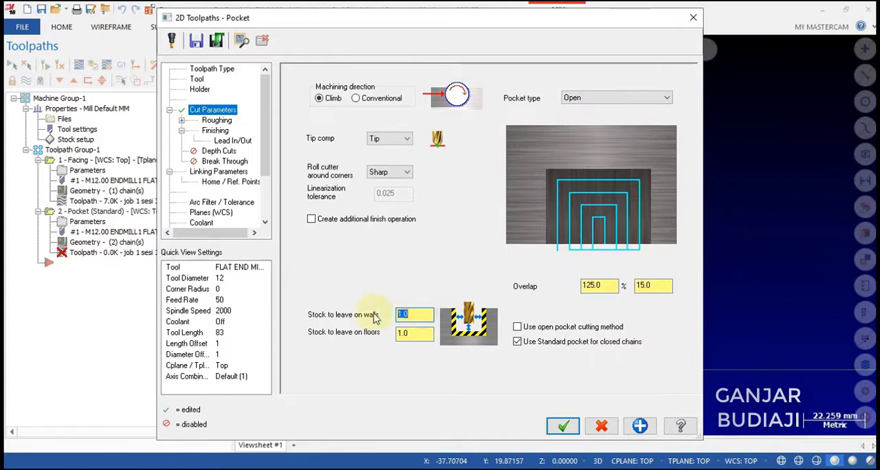
{"action": "type", "text": "0"}
{"action": "left_click_drag", "start_coordinate": [414, 334], "coordinate": [384, 334]}
{"action": "type", "text": "0"}
{"action": "key", "text": "Tab"}
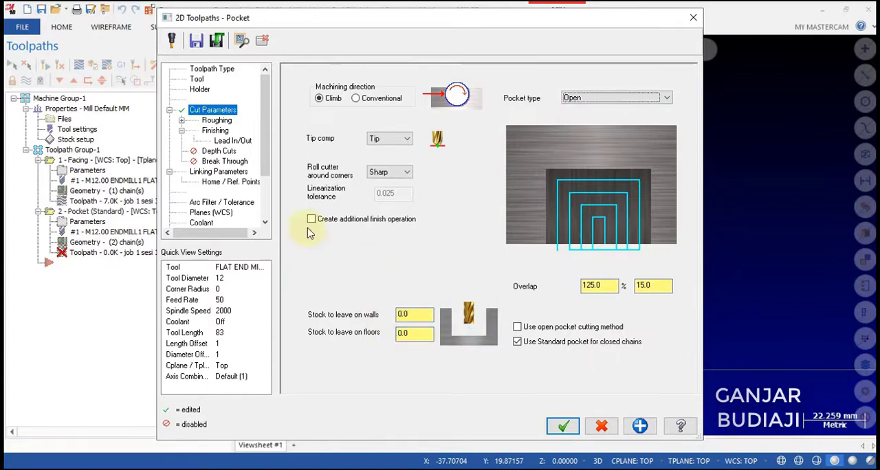
Use the Parallel Spiral roughing method for the pocket and disable its finish passes.
{"action": "left_click", "coordinate": [217, 120]}
{"action": "left_click", "coordinate": [427, 113]}
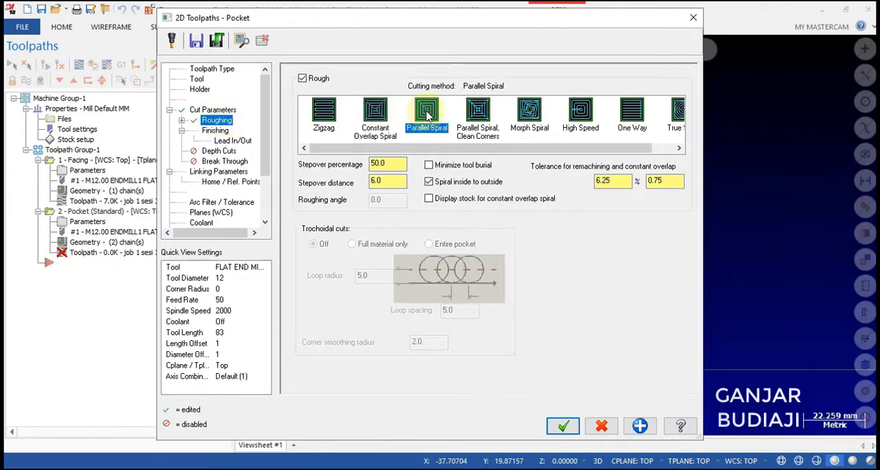
{"action": "left_click", "coordinate": [215, 131]}
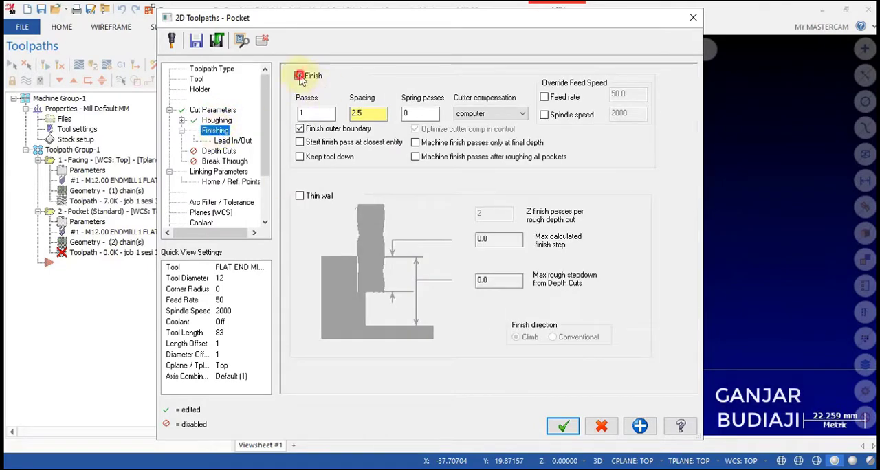
{"action": "left_click", "coordinate": [300, 75]}
Set the pocket's entry line length to 30 and arc sweep to 45, and copy the entry settings to the exit.
{"action": "left_click", "coordinate": [233, 140]}
{"action": "left_click", "coordinate": [413, 224]}
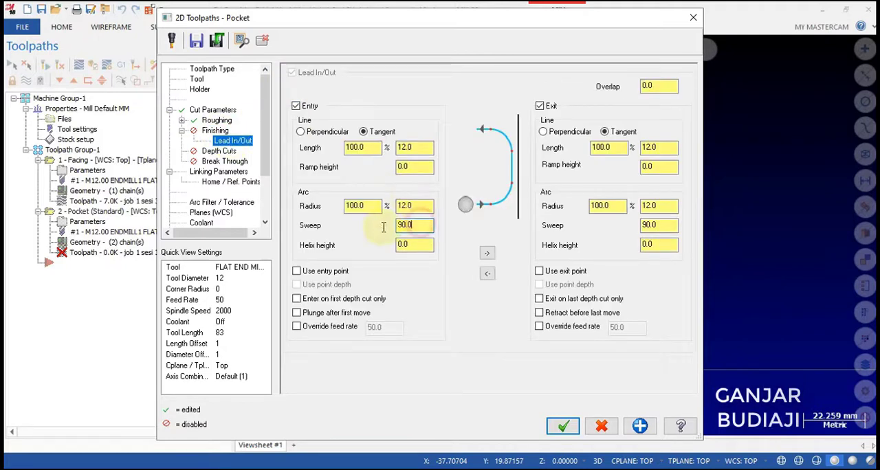
{"action": "left_click_drag", "start_coordinate": [420, 225], "coordinate": [383, 227]}
{"action": "type", "text": "45"}
{"action": "key", "text": "Tab"}
{"action": "left_click", "coordinate": [404, 225]}
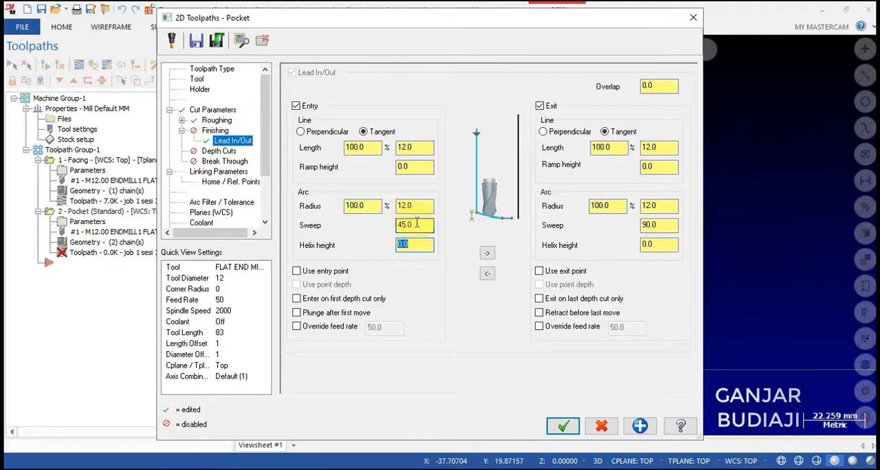
{"action": "left_click", "coordinate": [420, 207]}
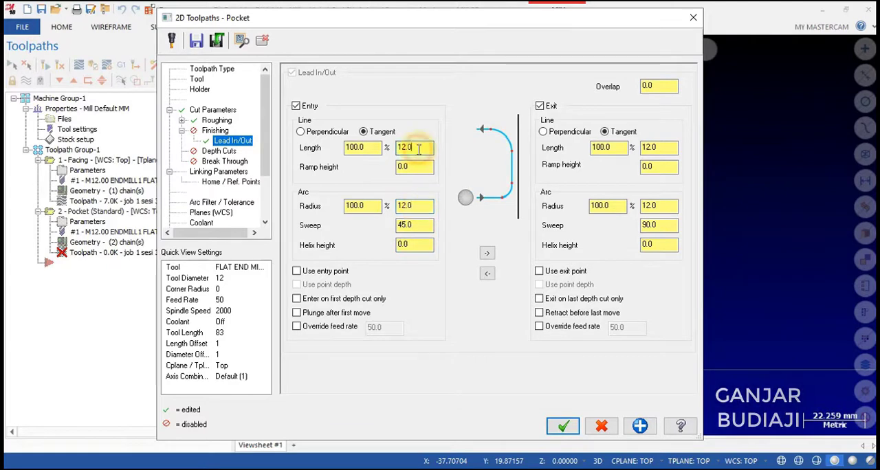
{"action": "left_click_drag", "start_coordinate": [418, 149], "coordinate": [386, 147]}
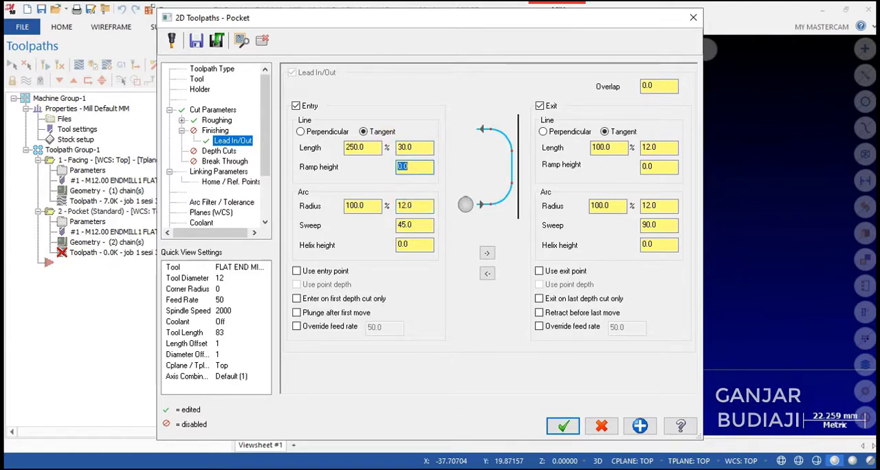
{"action": "left_click", "coordinate": [418, 149]}
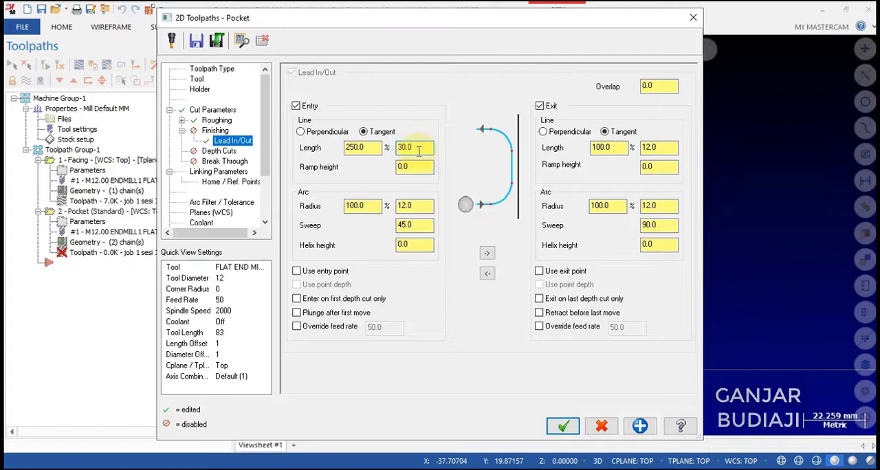
{"action": "left_click", "coordinate": [488, 253]}
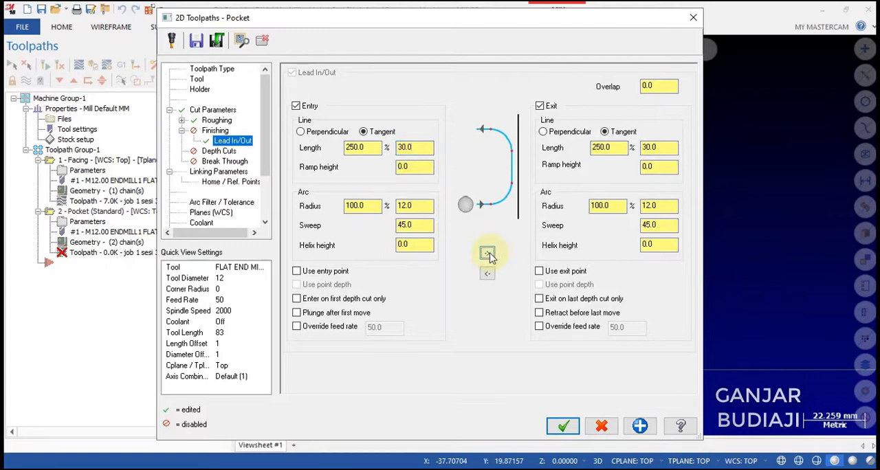
{"action": "left_click", "coordinate": [650, 224]}
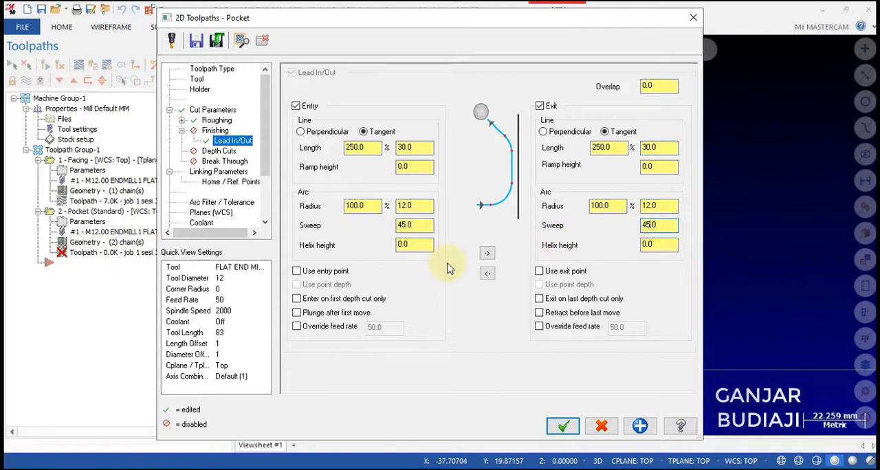
Set the pocket's linking parameters to a retract of 10, feed plane of 2 and incremental depth of -8.
{"action": "left_click", "coordinate": [232, 171]}
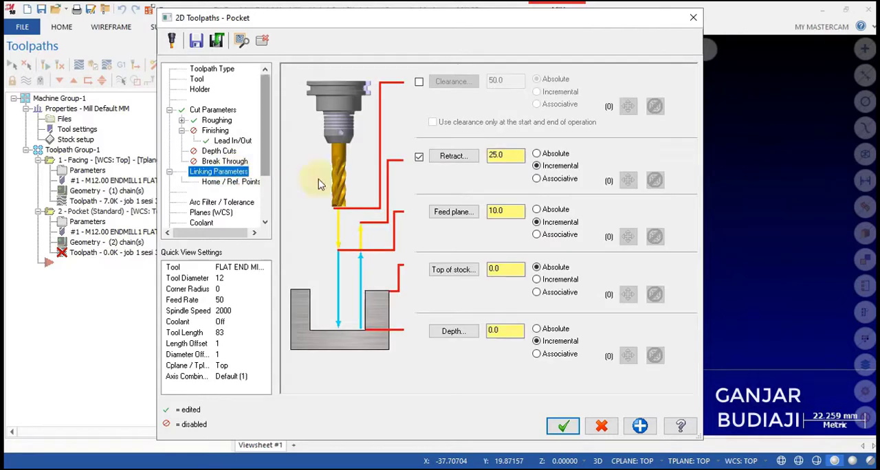
{"action": "left_click", "coordinate": [515, 156]}
{"action": "left_click_drag", "start_coordinate": [510, 211], "coordinate": [470, 222]}
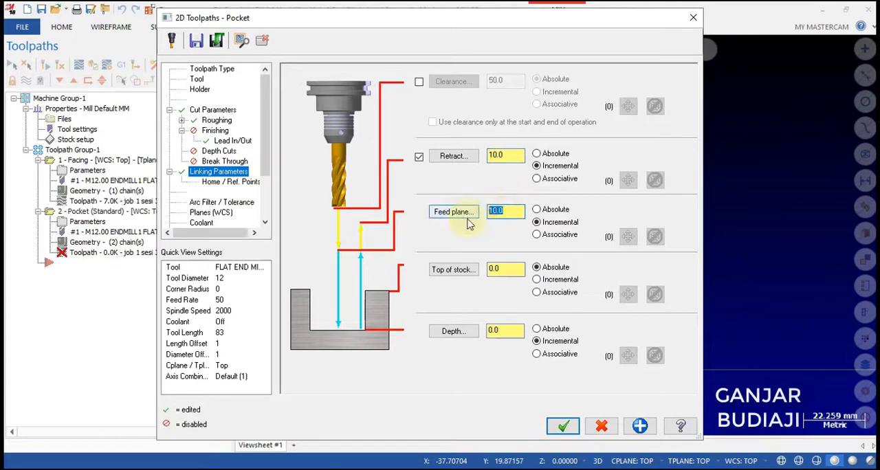
{"action": "type", "text": "2"}
{"action": "left_click_drag", "start_coordinate": [510, 331], "coordinate": [469, 328]}
{"action": "type", "text": "-8"}
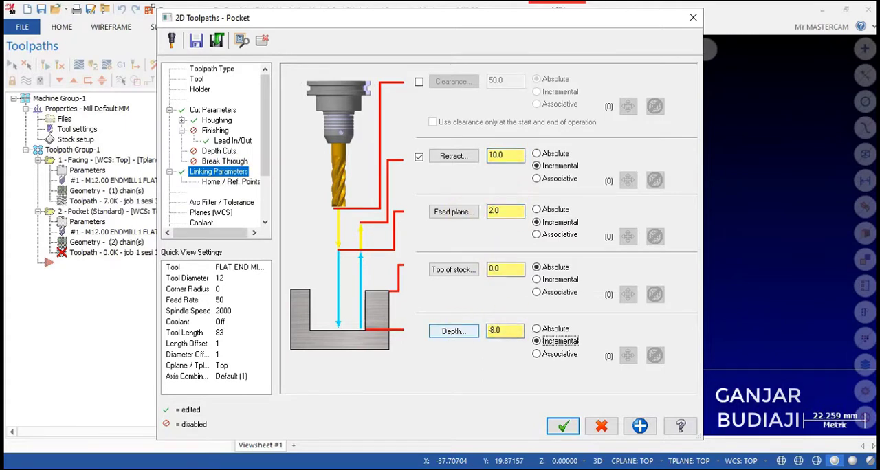
Turn flood coolant on for the pocket and accept the parameters to generate its toolpath.
{"action": "left_click", "coordinate": [204, 226]}
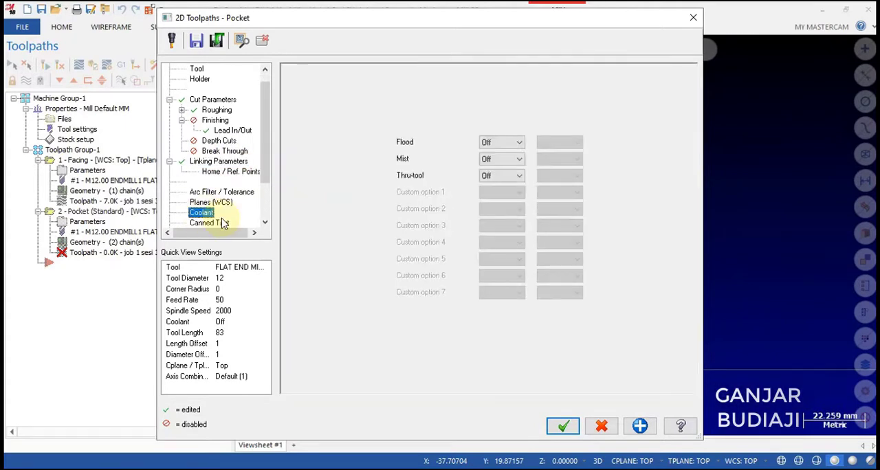
{"action": "left_click", "coordinate": [497, 143]}
{"action": "left_click", "coordinate": [495, 158]}
{"action": "left_click", "coordinate": [562, 426]}
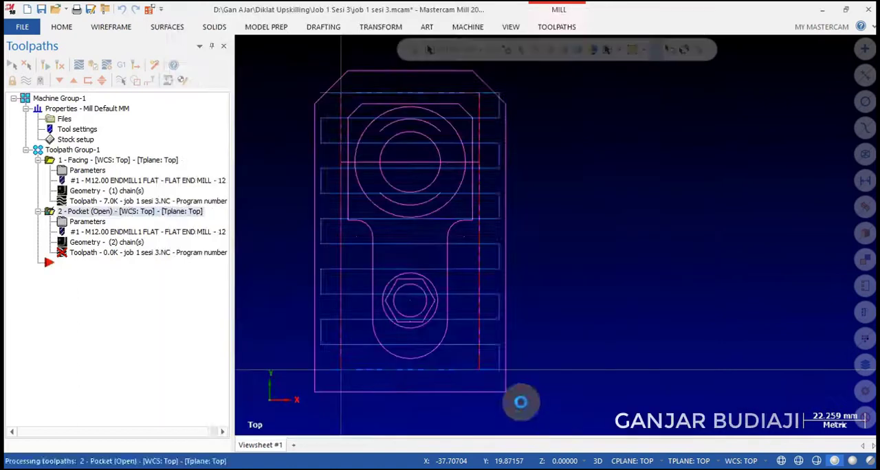
Add a Contour toolpath with partial chains on the large outer circle and the circle around the hexagon.
{"action": "right_click", "coordinate": [71, 99]}
{"action": "mouse_move", "coordinate": [200, 110]}
{"action": "left_click", "coordinate": [232, 124]}
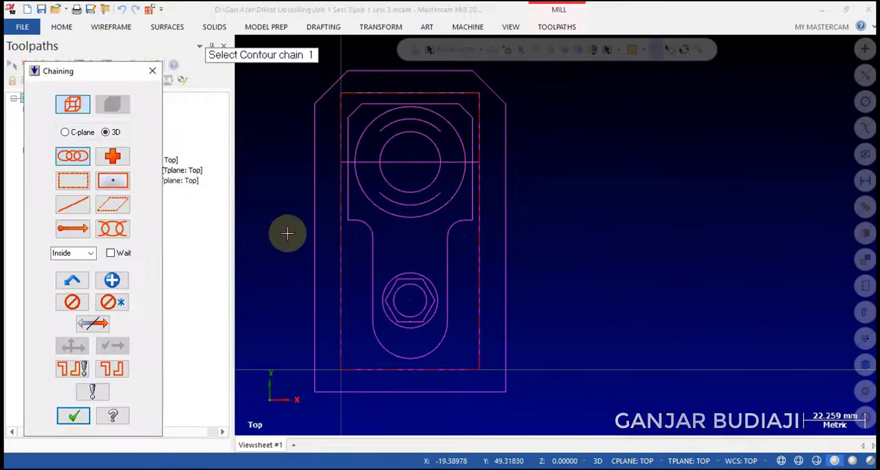
{"action": "left_click", "coordinate": [112, 228]}
{"action": "left_click", "coordinate": [443, 214]}
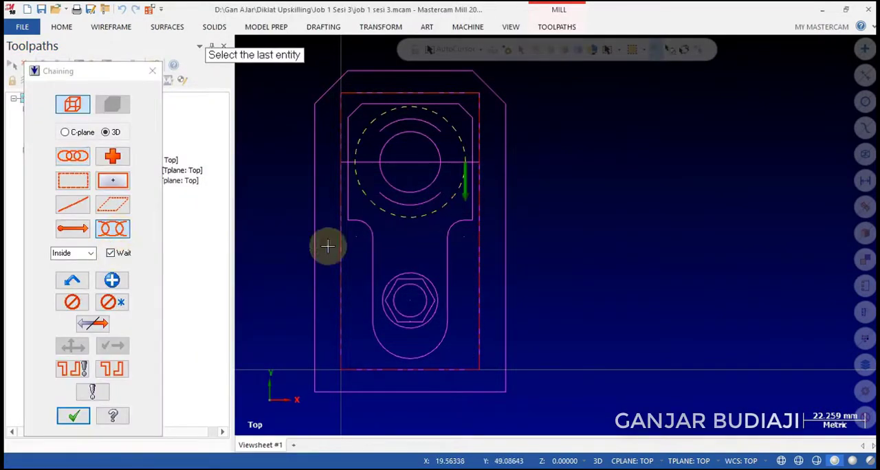
{"action": "left_click", "coordinate": [121, 280]}
{"action": "left_click", "coordinate": [416, 273]}
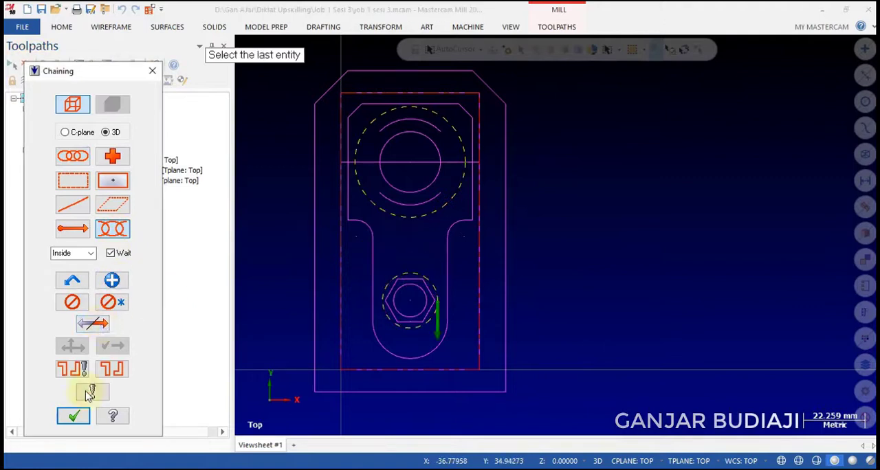
{"action": "left_click", "coordinate": [73, 415]}
Select the 12 mm flat end mill for the contour with feed rate 300, plunge rate 500 and spindle speed 2000.
{"action": "left_click", "coordinate": [197, 80]}
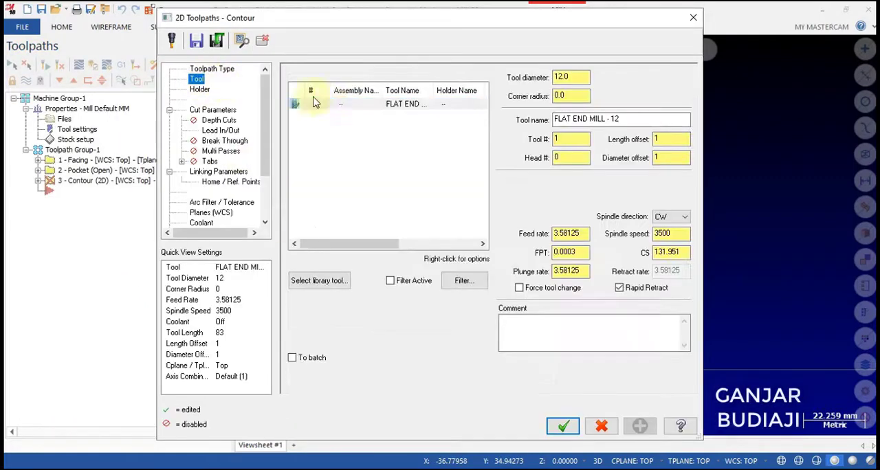
{"action": "left_click", "coordinate": [330, 104]}
{"action": "double_click", "coordinate": [564, 234]}
{"action": "type", "text": "3"}
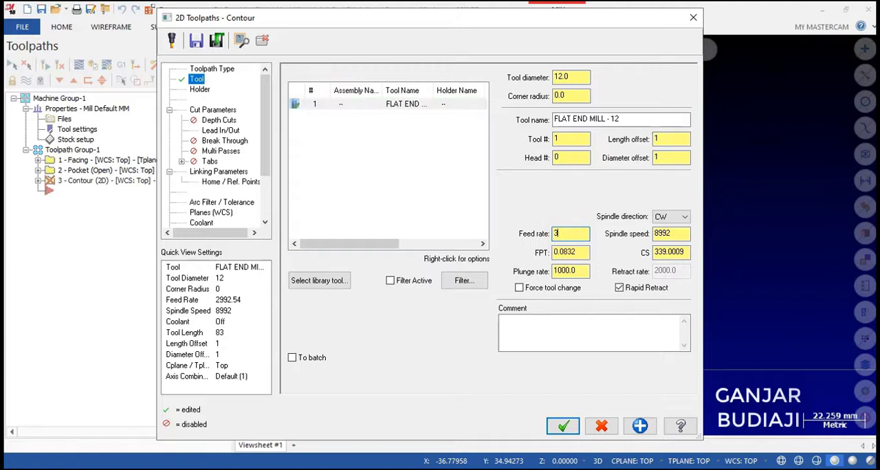
{"action": "type", "text": "00"}
{"action": "key", "text": "Tab"}
{"action": "key", "text": "Tab"}
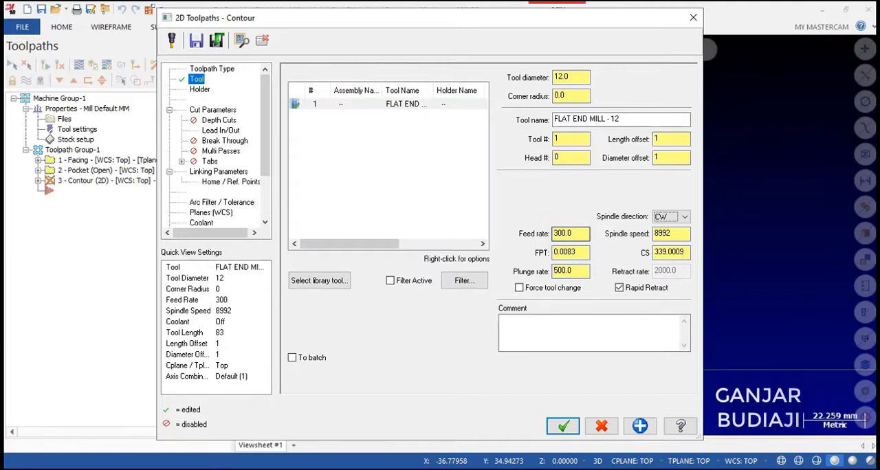
{"action": "type", "text": "2000"}
{"action": "key", "text": "Tab"}
Set the contour's lead-in line length to 2 and arc sweep to 45, with the same values for the exit.
{"action": "left_click", "coordinate": [206, 109]}
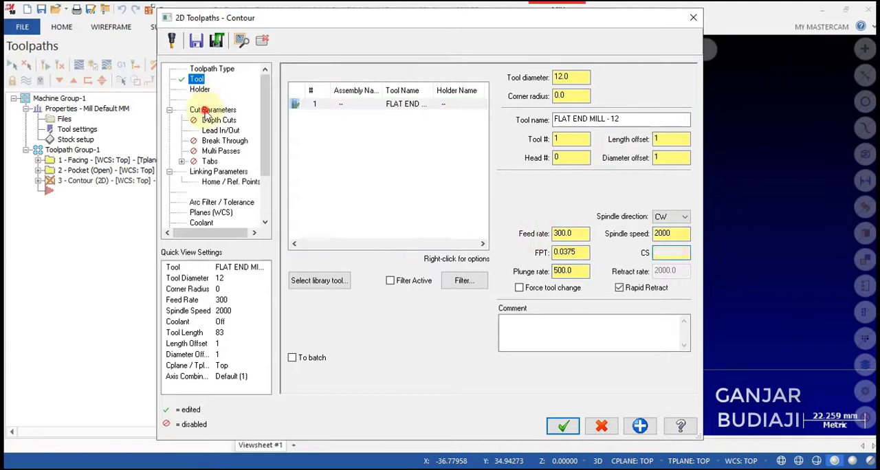
{"action": "left_click", "coordinate": [228, 130]}
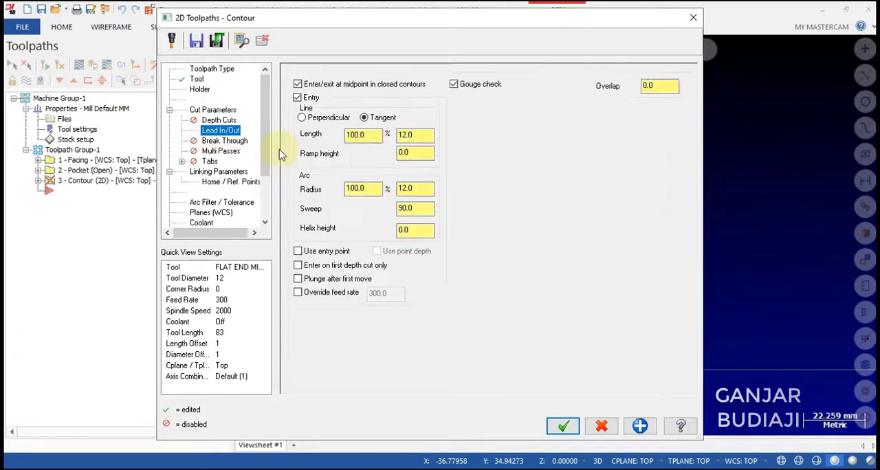
{"action": "type", "text": "2"}
{"action": "left_click", "coordinate": [423, 189]}
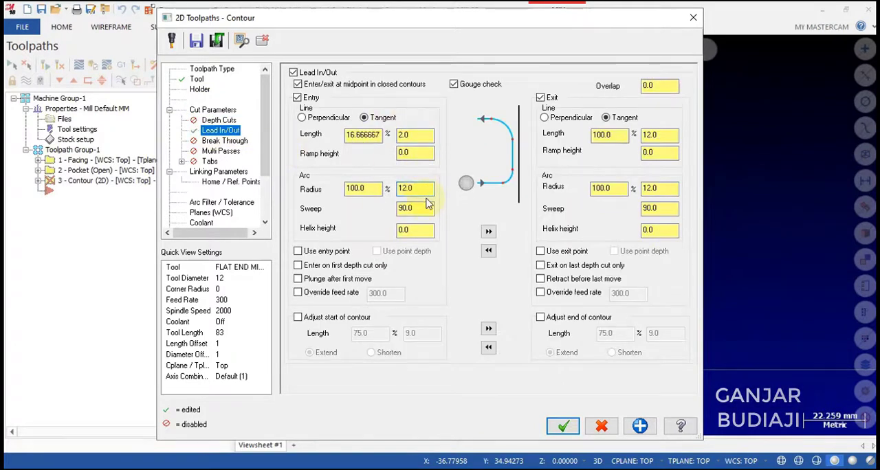
{"action": "left_click_drag", "start_coordinate": [424, 208], "coordinate": [395, 214]}
{"action": "key", "text": "Tab"}
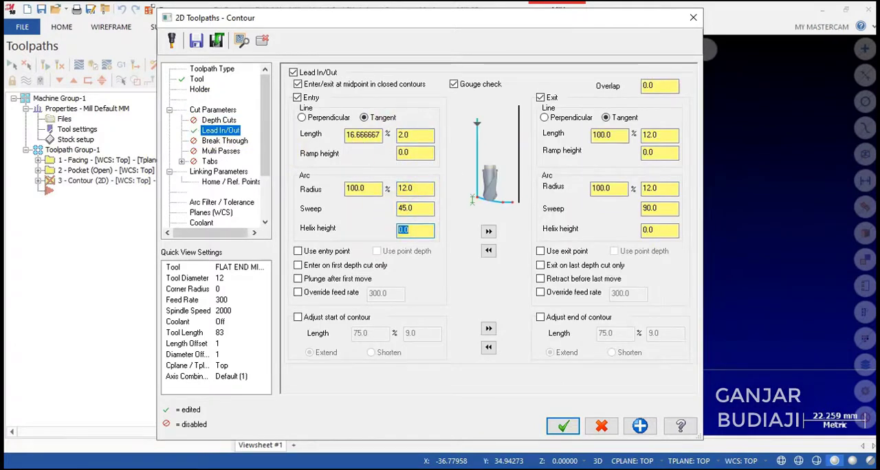
Set the contour's multi passes to 2 roughing passes.
{"action": "left_click", "coordinate": [221, 150]}
{"action": "left_click", "coordinate": [309, 87]}
{"action": "type", "text": "2"}
Set the contour's linking parameters to retract 10, feed plane 2 and incremental depth -5.
{"action": "left_click", "coordinate": [219, 171]}
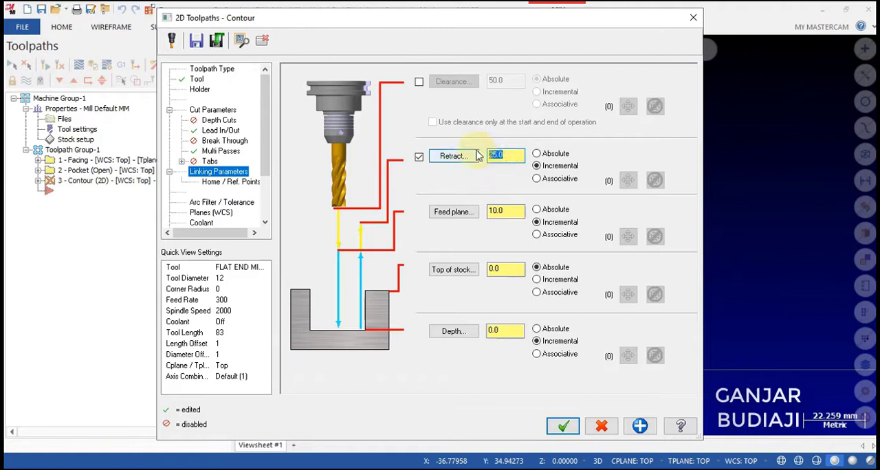
{"action": "left_click_drag", "start_coordinate": [511, 211], "coordinate": [483, 211]}
{"action": "type", "text": "2"}
{"action": "left_click_drag", "start_coordinate": [514, 330], "coordinate": [472, 329]}
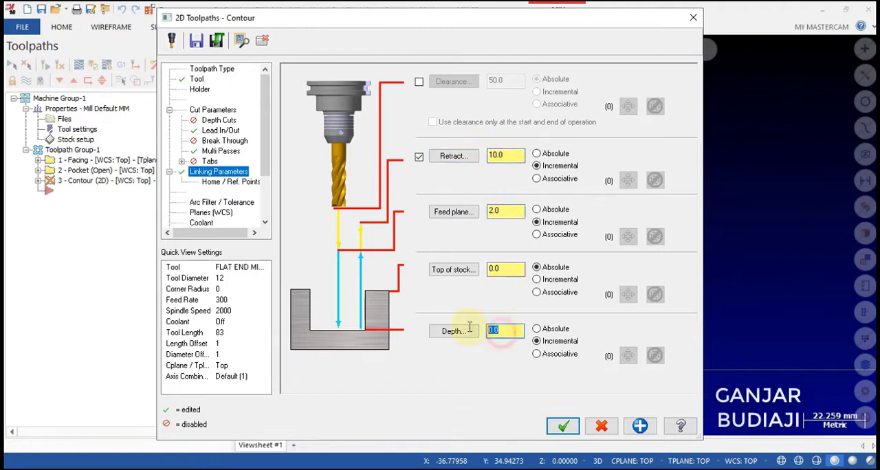
{"action": "type", "text": "-5"}
{"action": "key", "text": "Tab"}
Turn flood coolant on for the contour and accept the parameters to generate its toolpath.
{"action": "left_click", "coordinate": [201, 223]}
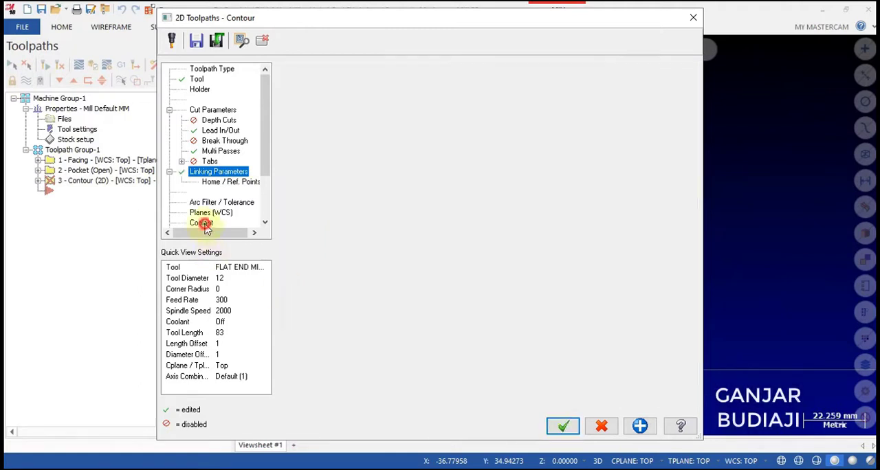
{"action": "left_click", "coordinate": [491, 144]}
{"action": "left_click", "coordinate": [496, 157]}
{"action": "left_click", "coordinate": [563, 426]}
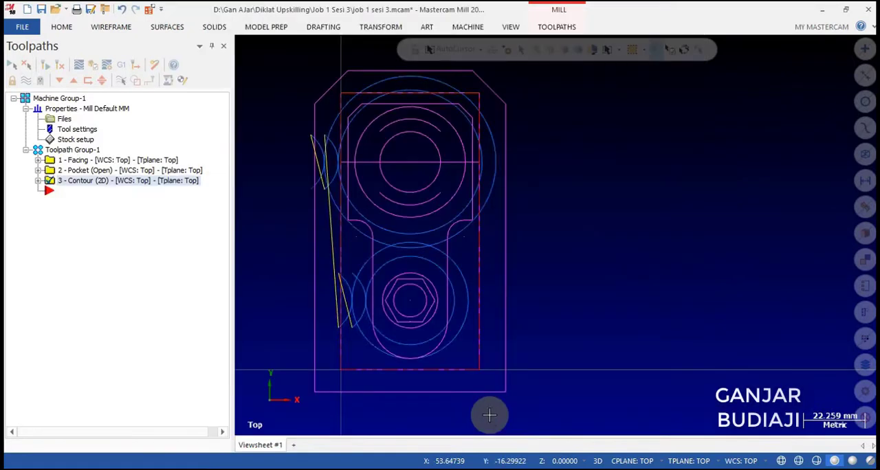
Add a Pocket toolpath chained on the innermost circle of the part's large concentric circles.
{"action": "right_click", "coordinate": [59, 196]}
{"action": "mouse_move", "coordinate": [167, 113]}
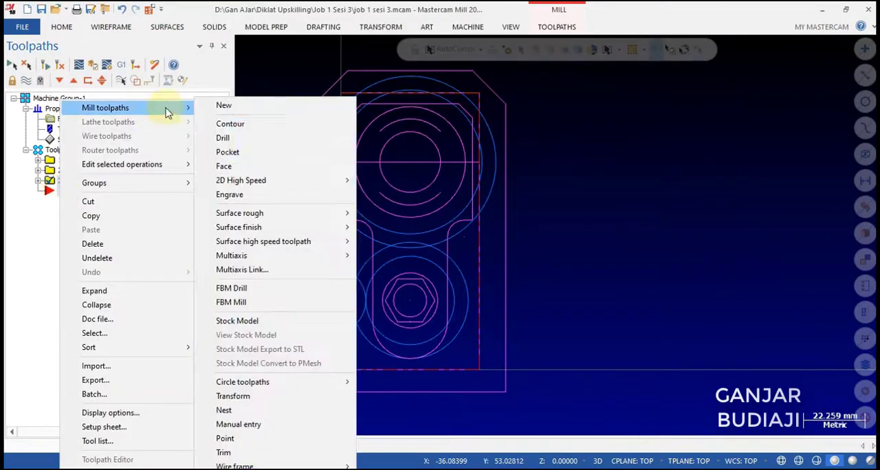
{"action": "left_click", "coordinate": [228, 152]}
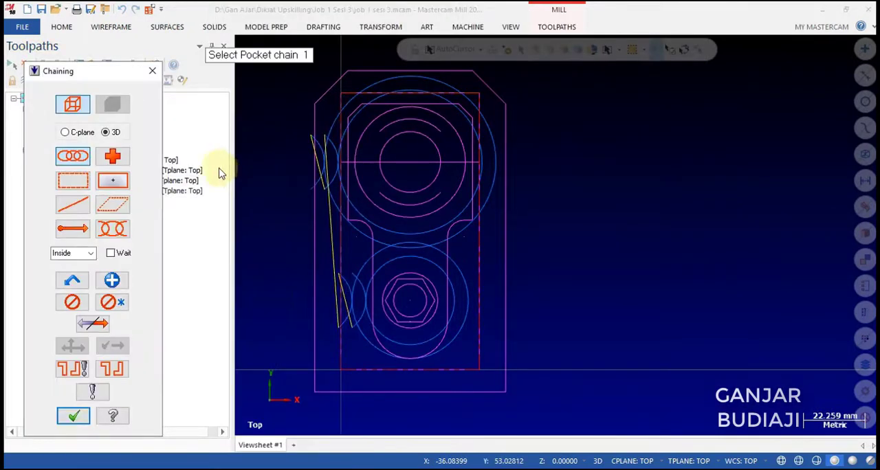
{"action": "left_click", "coordinate": [387, 181]}
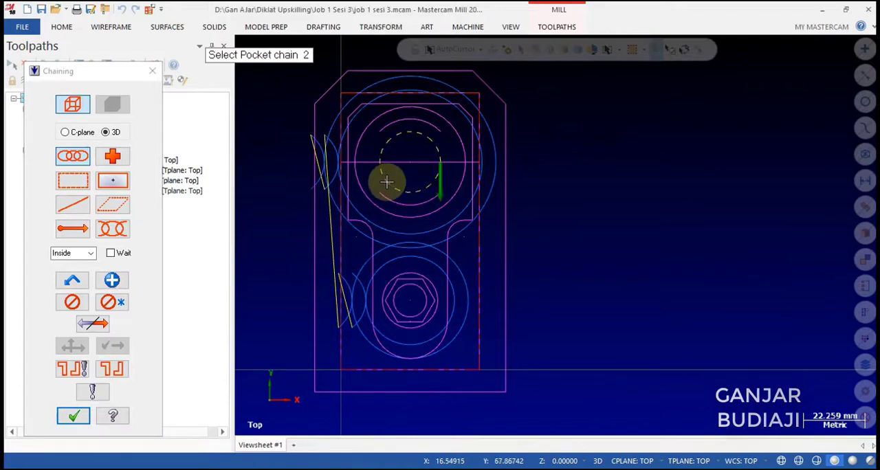
{"action": "left_click", "coordinate": [72, 416]}
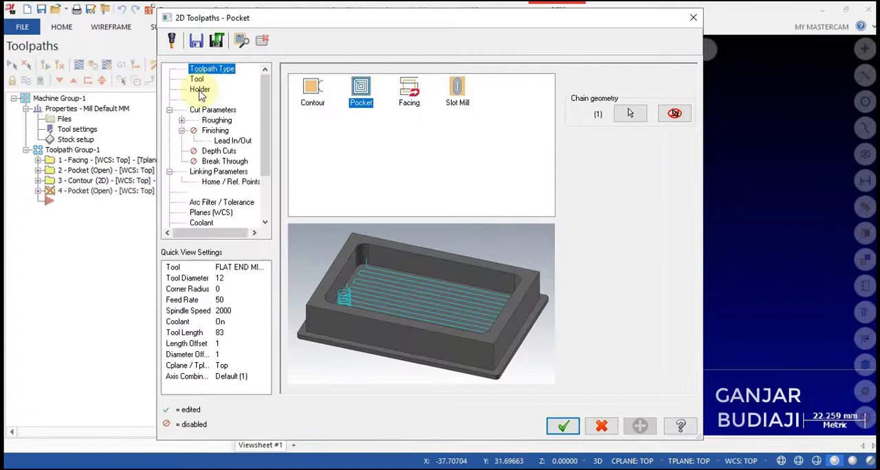
Select the 12 mm flat end mill for the circular pocket with feed rate 300, plunge rate 150 and spindle speed 2000.
{"action": "left_click", "coordinate": [197, 79]}
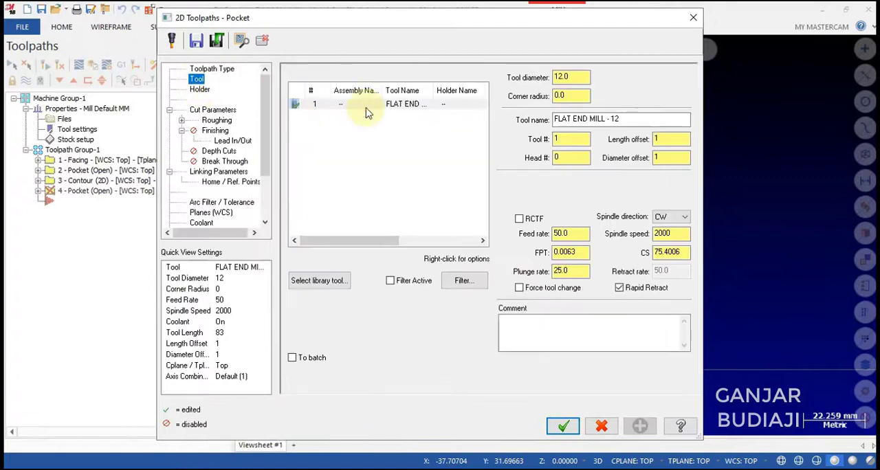
{"action": "left_click", "coordinate": [366, 109]}
{"action": "left_click", "coordinate": [557, 236]}
{"action": "type", "text": "300"}
{"action": "key", "text": "Tab"}
{"action": "key", "text": "Tab"}
{"action": "type", "text": "1"}
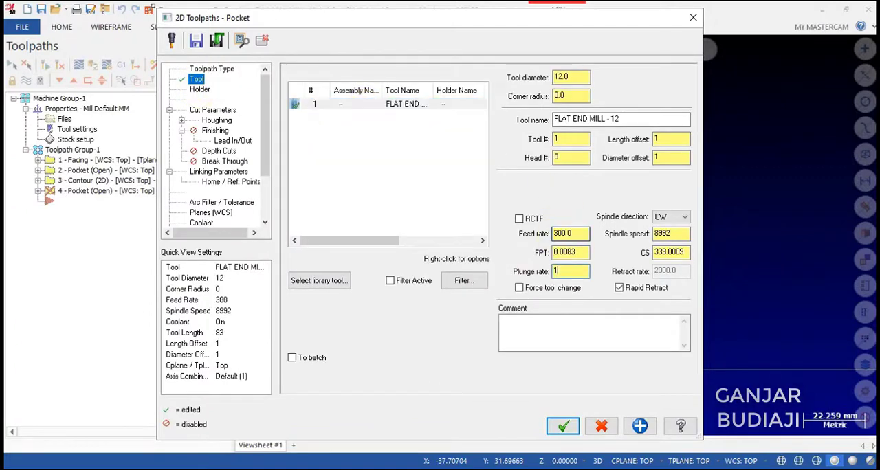
{"action": "key", "text": "Tab"}
{"action": "type", "text": "2000"}
{"action": "key", "text": "Tab"}
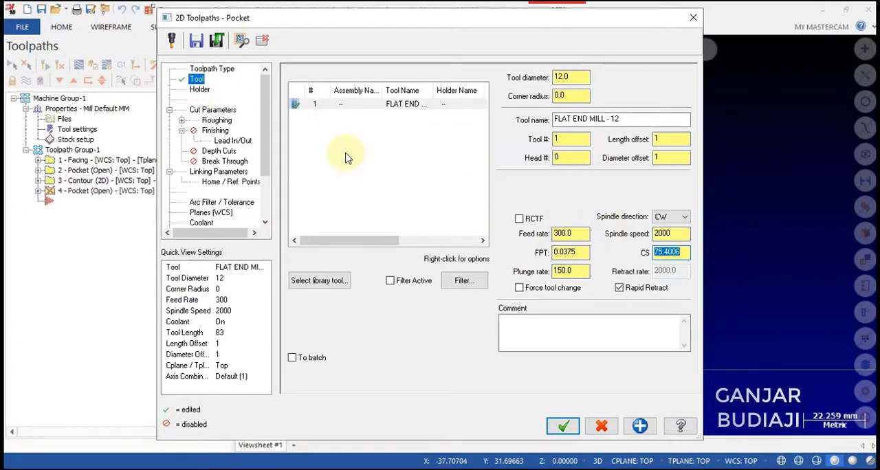
Set the pocket type to Standard and the roughing method to Parallel Spiral.
{"action": "left_click", "coordinate": [213, 110]}
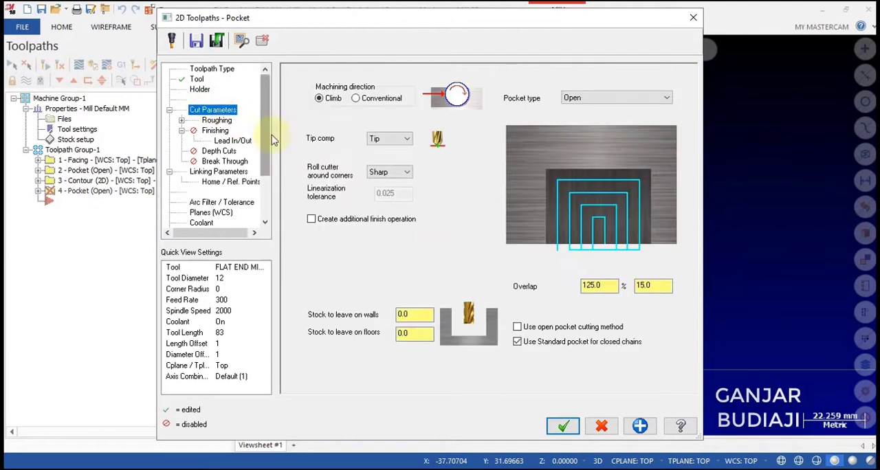
{"action": "left_click", "coordinate": [622, 98]}
{"action": "left_click", "coordinate": [580, 110]}
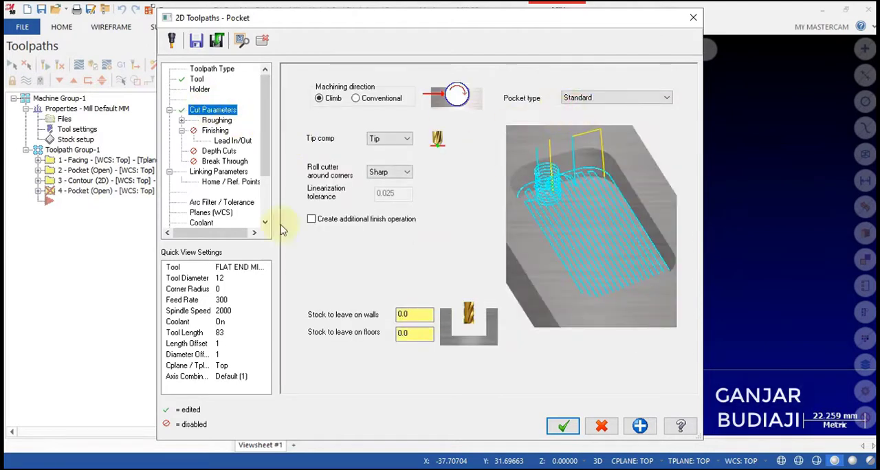
{"action": "left_click", "coordinate": [217, 120]}
{"action": "left_click", "coordinate": [427, 110]}
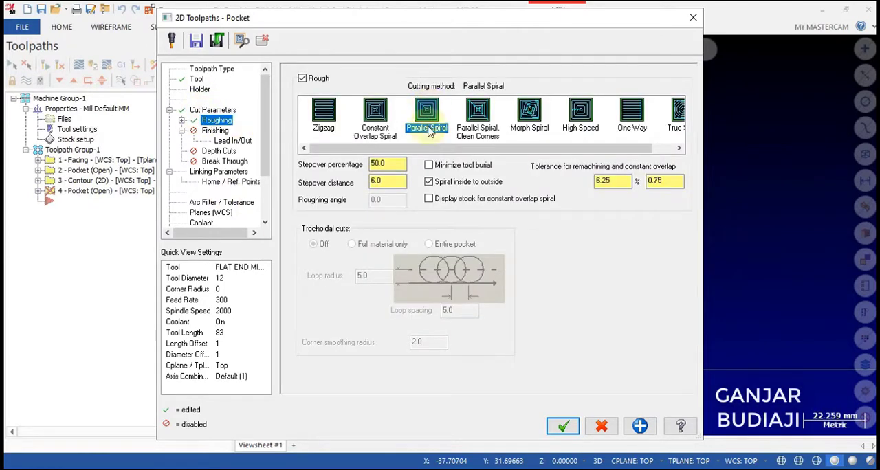
Check the circular pocket's lead-in, linking and coolant settings, and accept the parameters to generate its toolpath with depth -8.
{"action": "left_click", "coordinate": [229, 141]}
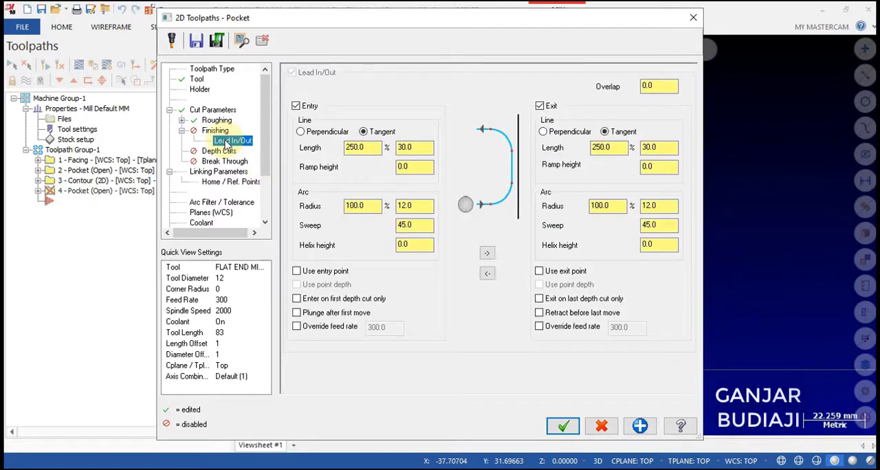
{"action": "left_click", "coordinate": [222, 173]}
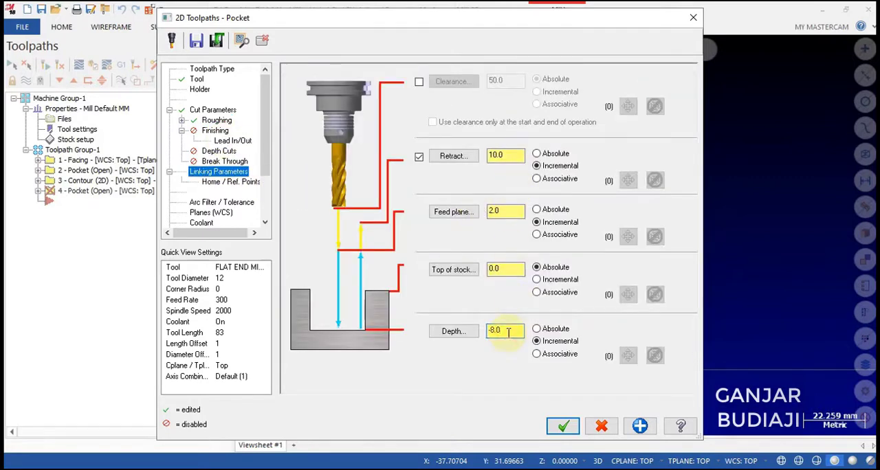
{"action": "left_click", "coordinate": [207, 223]}
{"action": "left_click", "coordinate": [563, 426]}
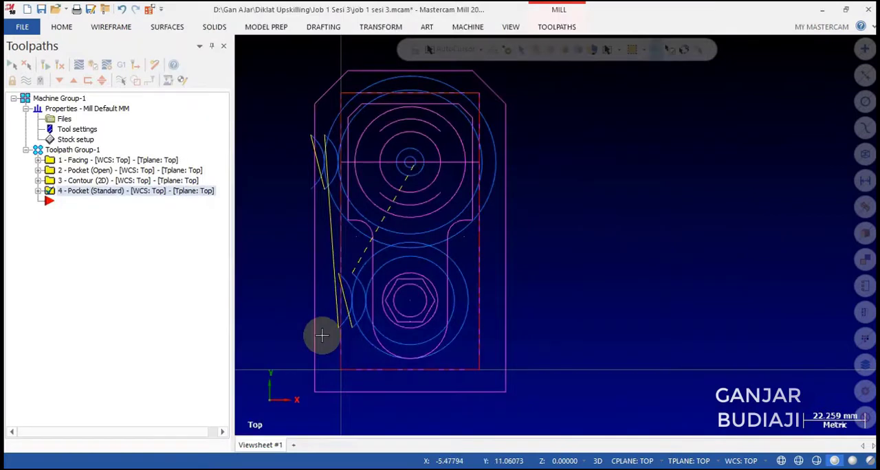
Add a Drill toolpath at the center of the circle inside the hexagon.
{"action": "right_click", "coordinate": [53, 202]}
{"action": "mouse_move", "coordinate": [175, 111]}
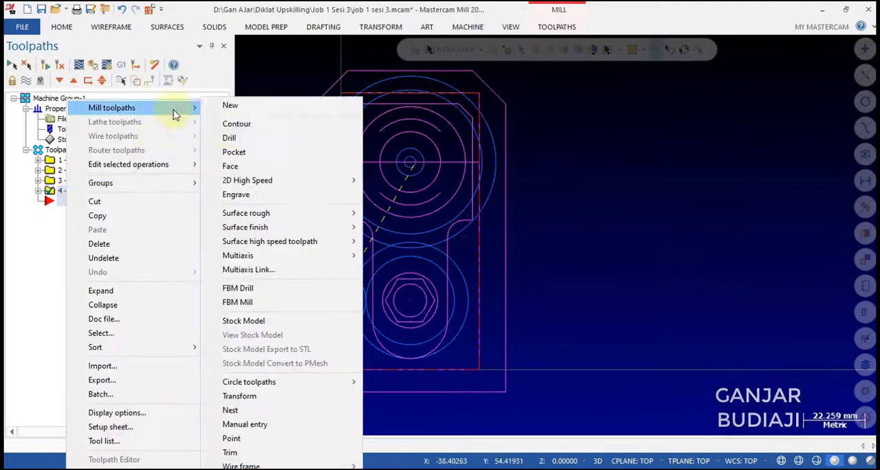
{"action": "left_click", "coordinate": [230, 138]}
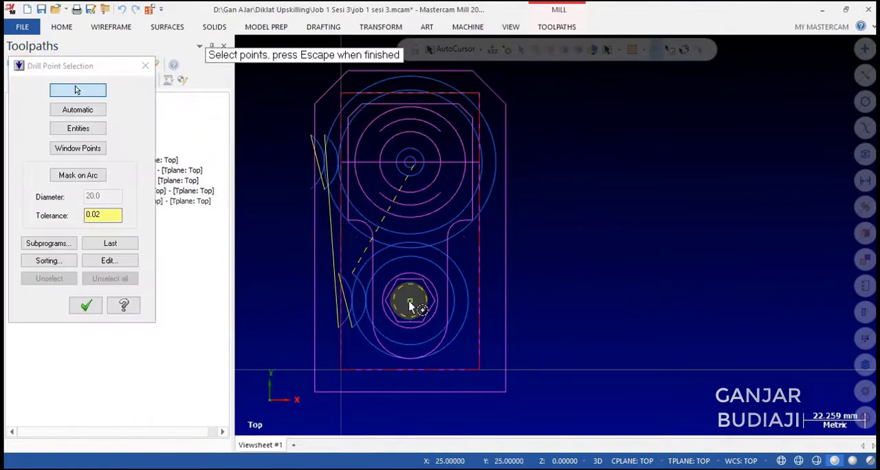
{"action": "left_click", "coordinate": [86, 305]}
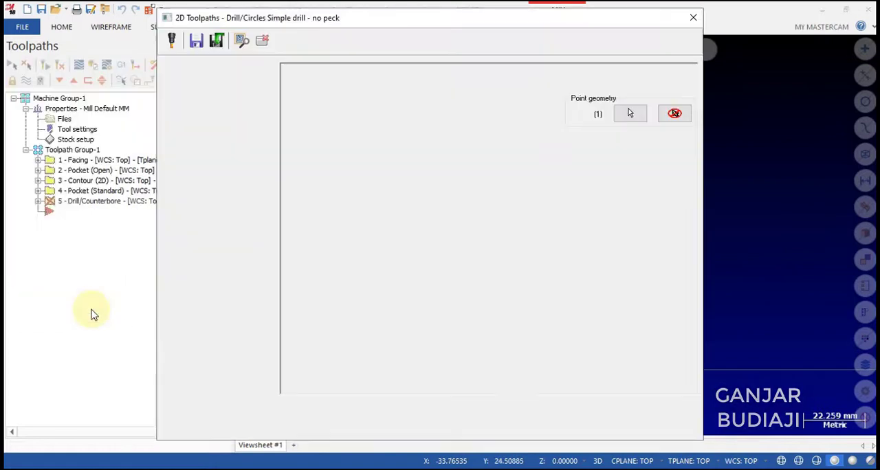
Select the 12 mm flat end mill for the drilling with feed rate 100 and spindle speed 2000.
{"action": "left_click", "coordinate": [196, 78]}
{"action": "left_click", "coordinate": [363, 103]}
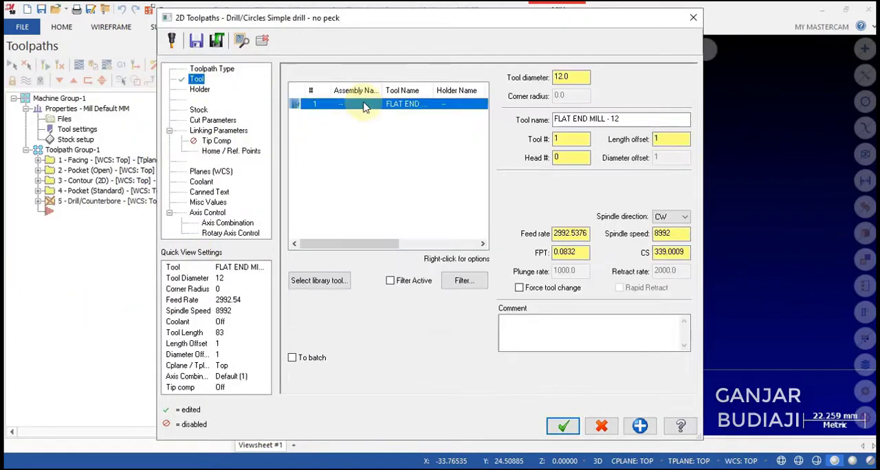
{"action": "double_click", "coordinate": [558, 234]}
{"action": "type", "text": "100"}
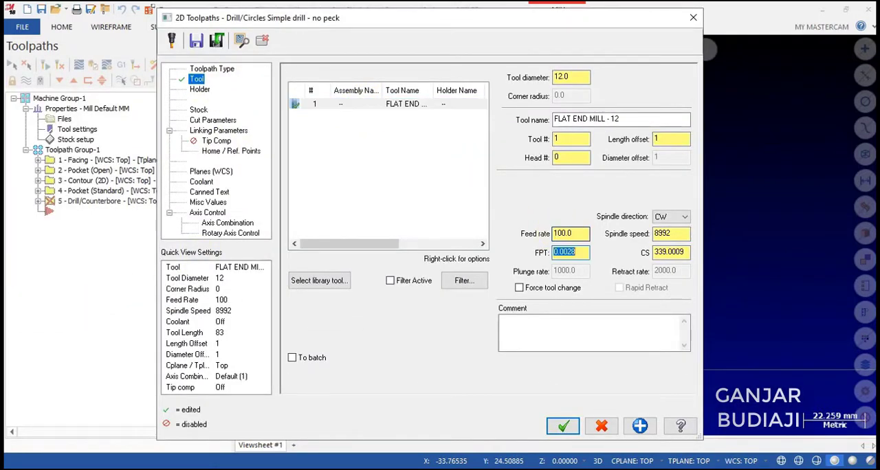
{"action": "key", "text": "Tab"}
{"action": "key", "text": "Tab"}
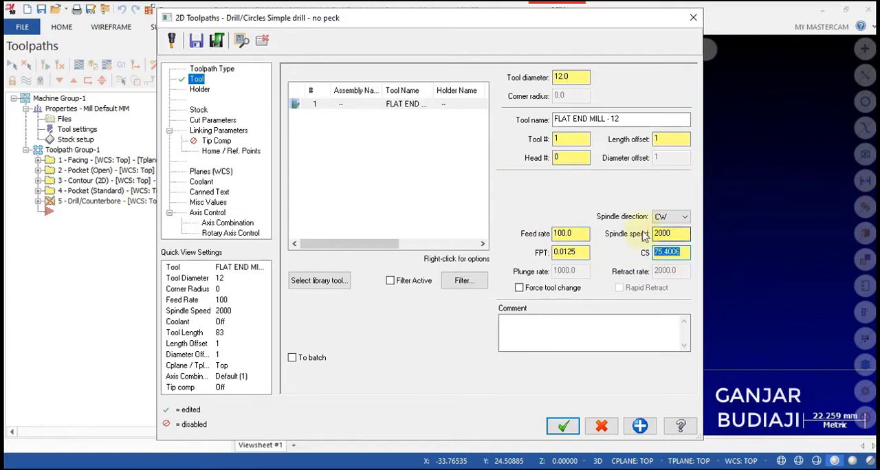
Choose the Peck Drill cycle and set the peck to 4.
{"action": "left_click", "coordinate": [213, 119]}
{"action": "left_click", "coordinate": [373, 83]}
{"action": "left_click", "coordinate": [364, 109]}
{"action": "left_click_drag", "start_coordinate": [449, 106], "coordinate": [421, 105]}
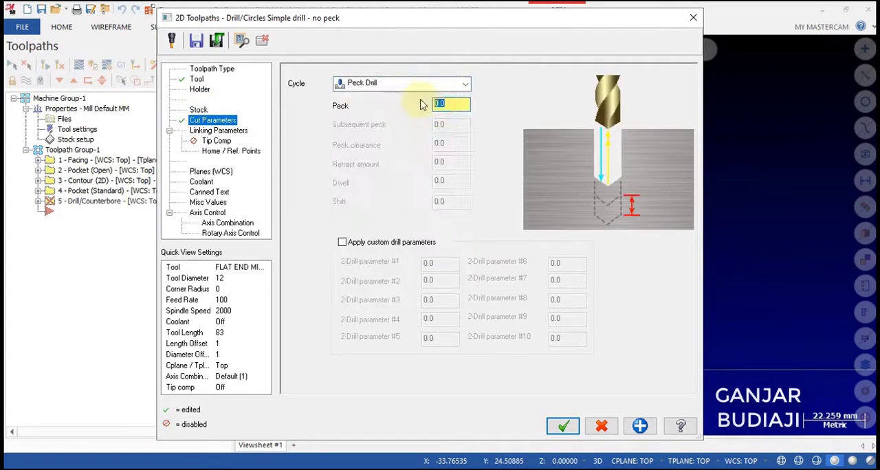
{"action": "type", "text": "4.0"}
Set the drilling's linking parameters to retract 2 and incremental depth -8.
{"action": "left_click", "coordinate": [213, 131]}
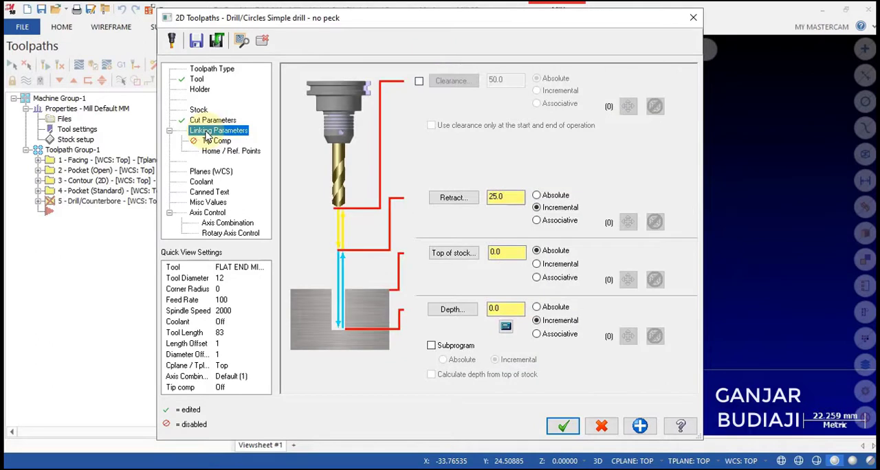
{"action": "left_click_drag", "start_coordinate": [509, 199], "coordinate": [486, 198]}
{"action": "type", "text": "2"}
{"action": "key", "text": "Tab"}
{"action": "key", "text": "Tab"}
{"action": "left_click", "coordinate": [512, 253]}
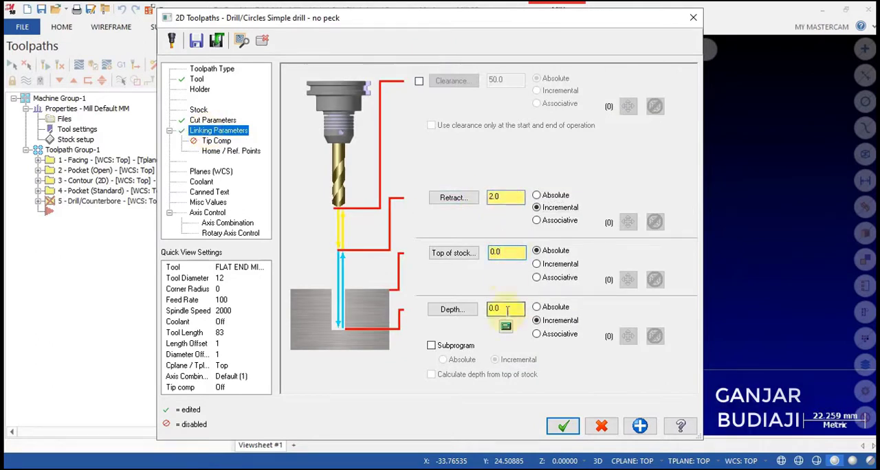
{"action": "left_click_drag", "start_coordinate": [507, 310], "coordinate": [475, 310]}
{"action": "type", "text": "-8"}
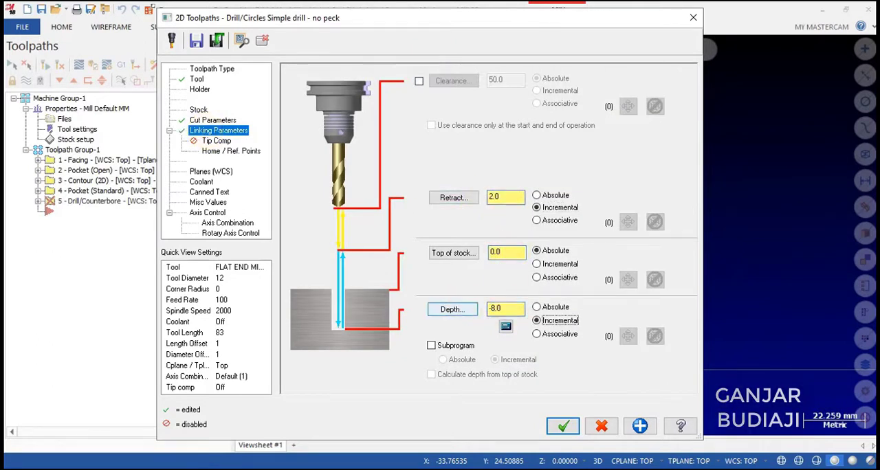
Turn flood coolant on for the drilling and accept the parameters to generate the peck drill toolpath.
{"action": "left_click", "coordinate": [202, 181]}
{"action": "left_click", "coordinate": [491, 143]}
{"action": "left_click", "coordinate": [489, 154]}
{"action": "left_click", "coordinate": [563, 426]}
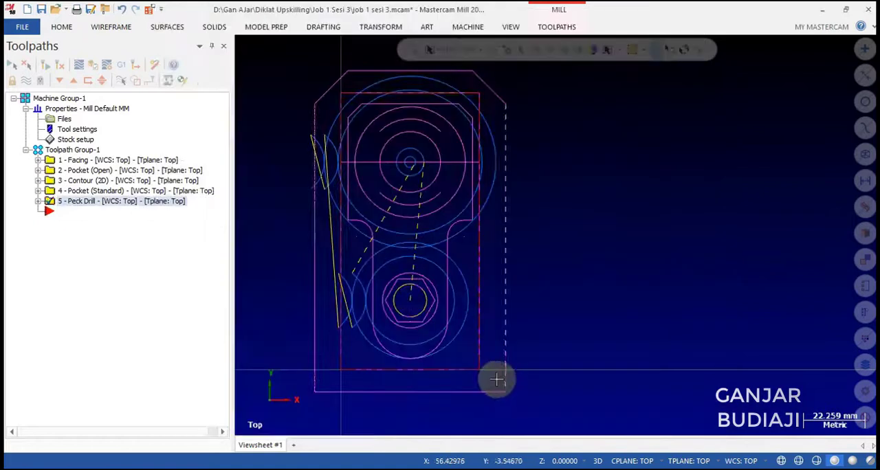
Add a second Contour toolpath chained on the hexagon.
{"action": "right_click", "coordinate": [58, 213]}
{"action": "mouse_move", "coordinate": [166, 110]}
{"action": "left_click", "coordinate": [232, 122]}
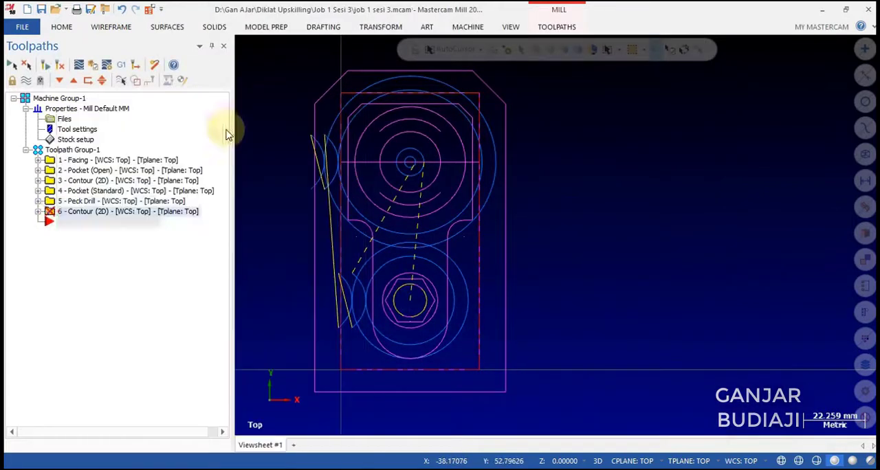
{"action": "scroll", "coordinate": [377, 322], "scroll_direction": "up", "scroll_amount": 4}
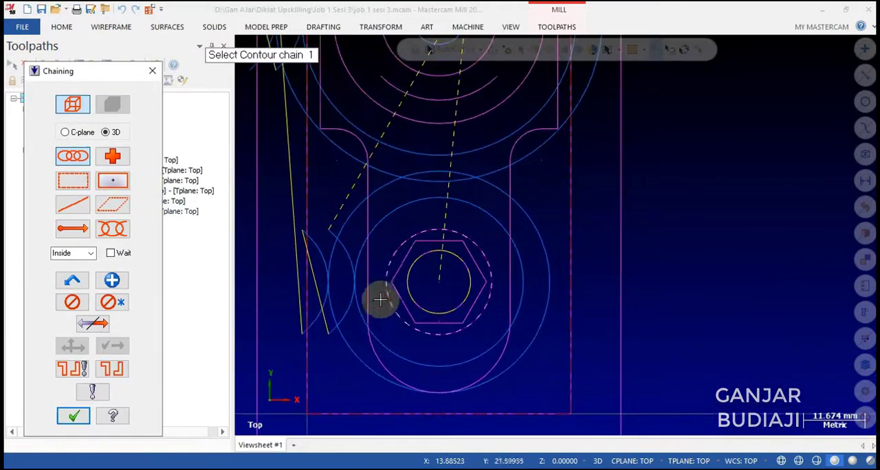
{"action": "left_click", "coordinate": [390, 281]}
{"action": "left_click", "coordinate": [74, 416]}
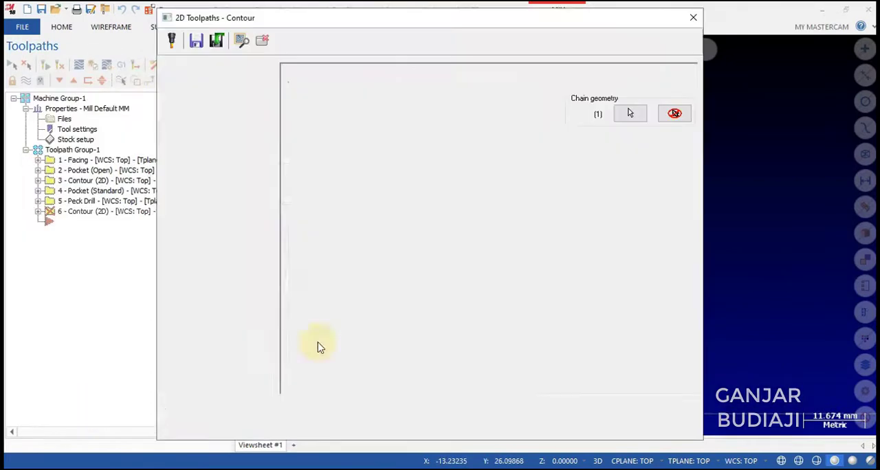
Load the 6 mm flat end mill from the library as tool 3 with feed rate 300, plunge rate 500 and spindle speed 2000.
{"action": "left_click", "coordinate": [198, 83]}
{"action": "left_click", "coordinate": [328, 280]}
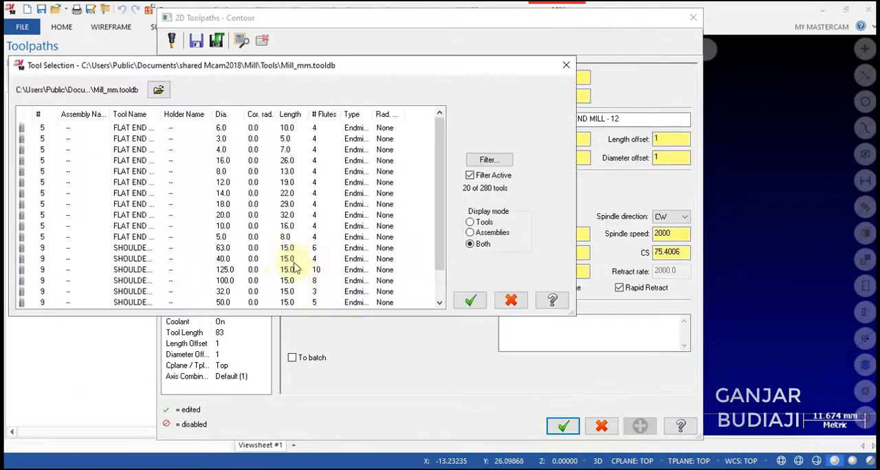
{"action": "left_click", "coordinate": [469, 303]}
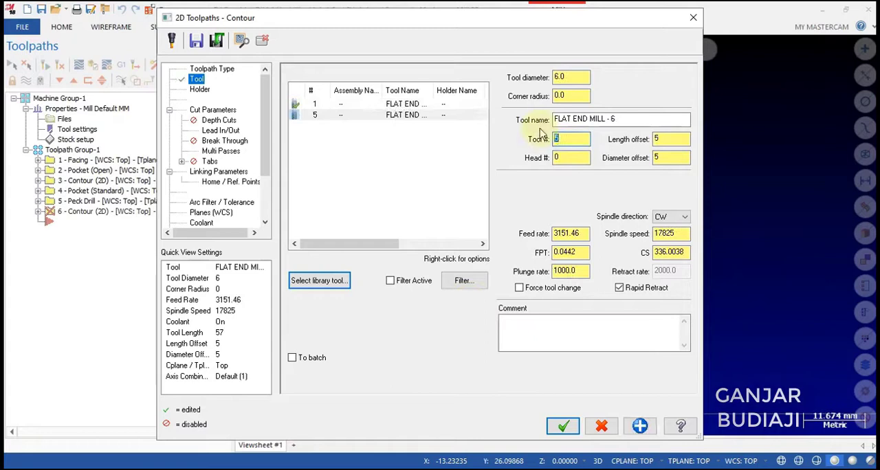
{"action": "double_click", "coordinate": [584, 235]}
{"action": "type", "text": "300"}
{"action": "key", "text": "Tab"}
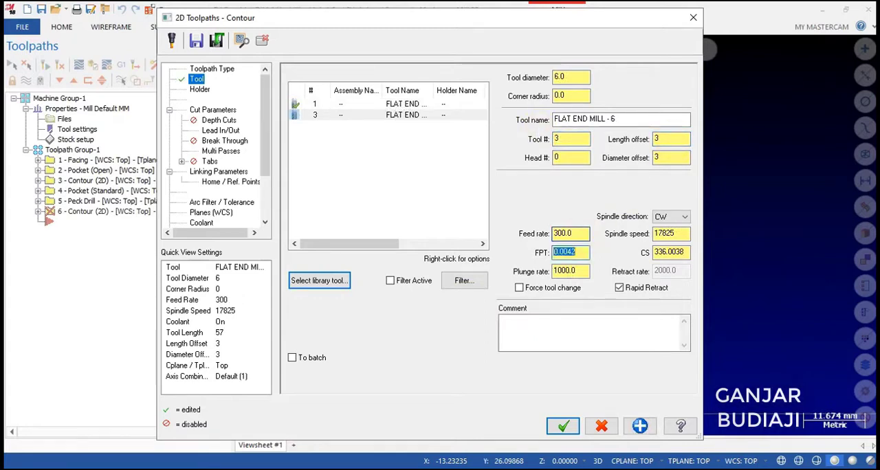
{"action": "key", "text": "Tab"}
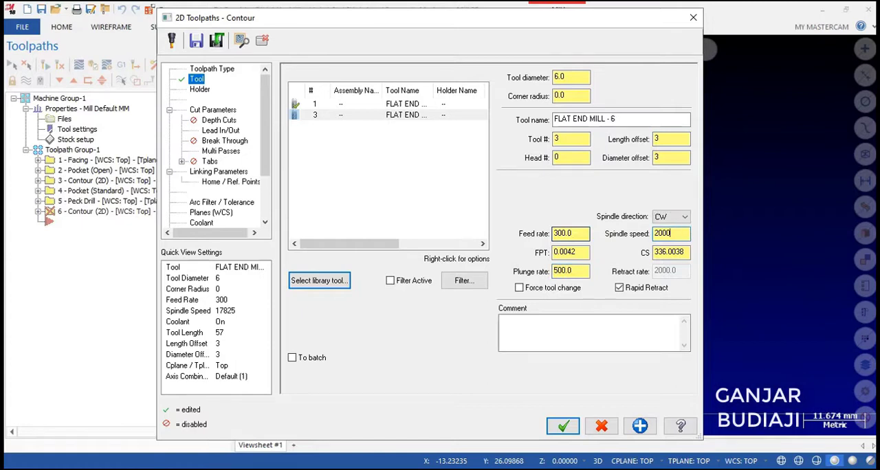
Set the hexagon contour's spindle speed to 2000 and its lead-in and lead-out line lengths to 2.0.
{"action": "type", "text": "2000"}
{"action": "key", "text": "Tab"}
{"action": "left_click", "coordinate": [220, 111]}
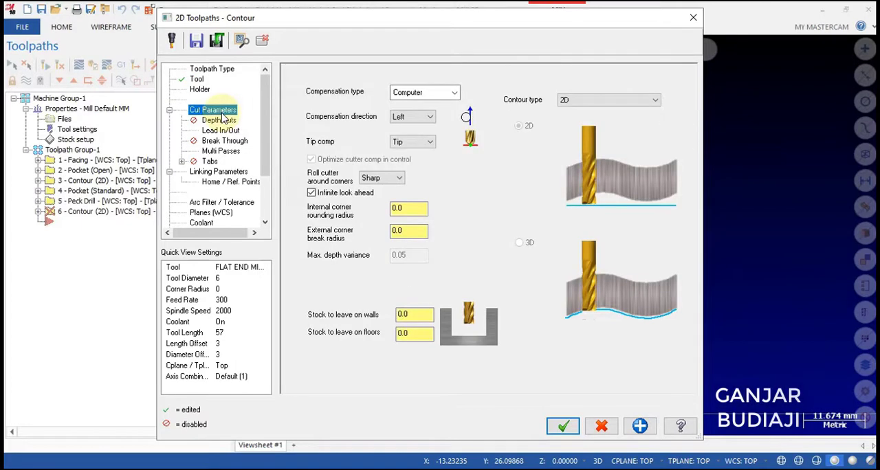
{"action": "left_click", "coordinate": [220, 130]}
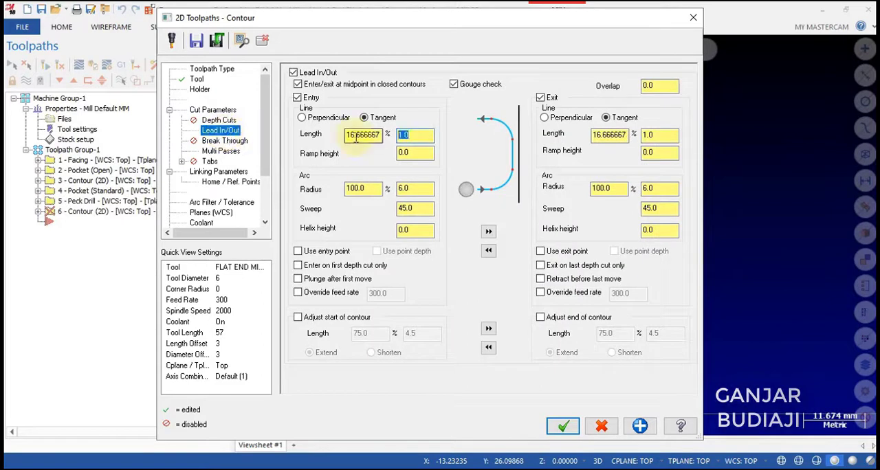
{"action": "left_click", "coordinate": [488, 234]}
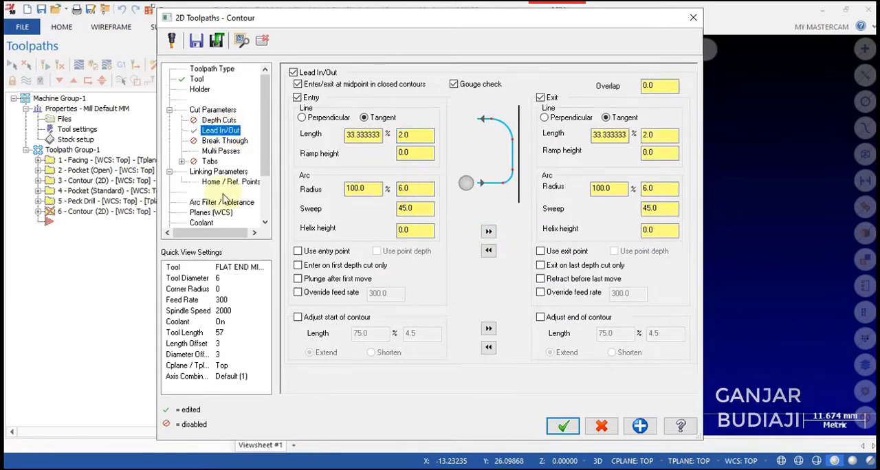
Turn off multi passes, set the incremental depth to -3.5, and accept the parameters to generate the hexagon contour.
{"action": "left_click", "coordinate": [221, 150]}
{"action": "left_click", "coordinate": [309, 87]}
{"action": "left_click", "coordinate": [222, 171]}
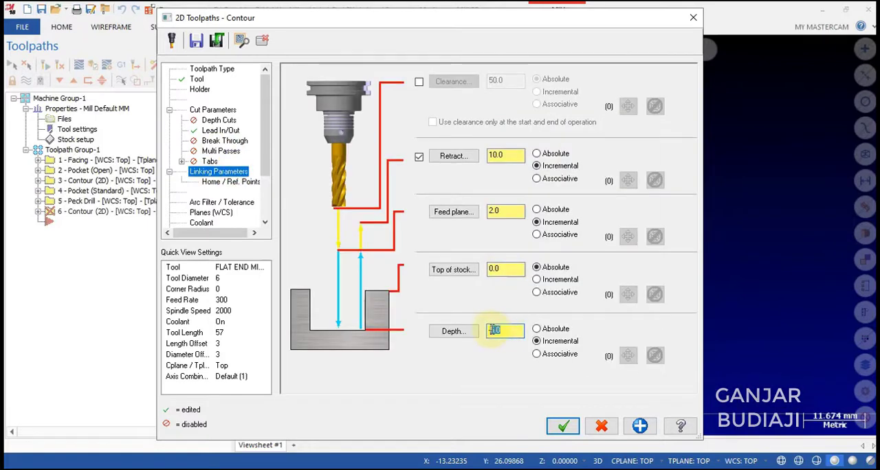
{"action": "left_click", "coordinate": [201, 222]}
{"action": "left_click", "coordinate": [218, 160]}
{"action": "left_click", "coordinate": [563, 426]}
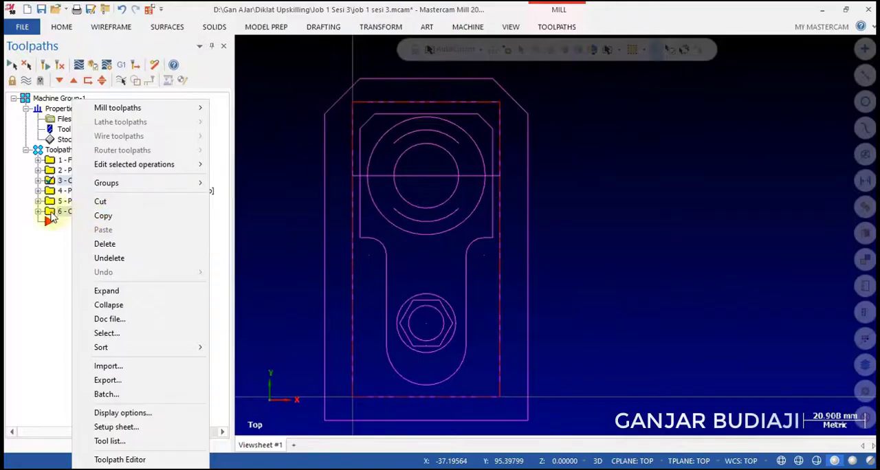
Duplicate the hexagon contour operation at the end of the toolpath group and expand the copy.
{"action": "left_click", "coordinate": [48, 220]}
{"action": "left_click", "coordinate": [49, 214]}
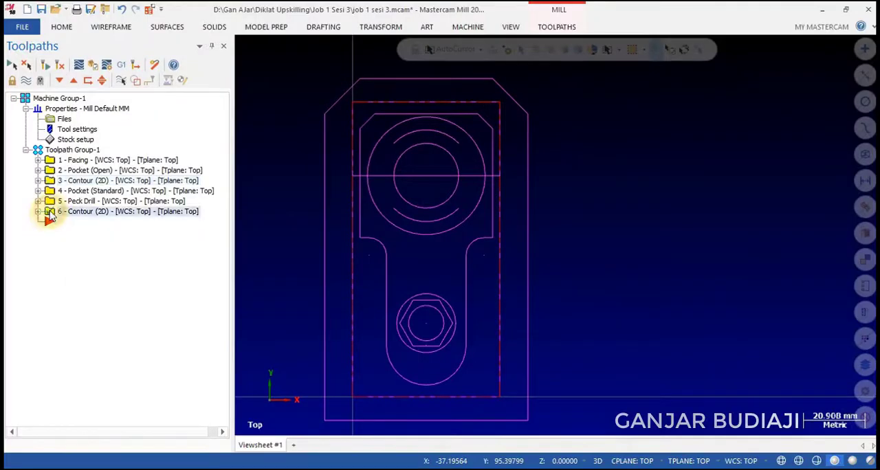
{"action": "right_click", "coordinate": [45, 216]}
{"action": "left_click", "coordinate": [71, 215]}
{"action": "right_click", "coordinate": [60, 231]}
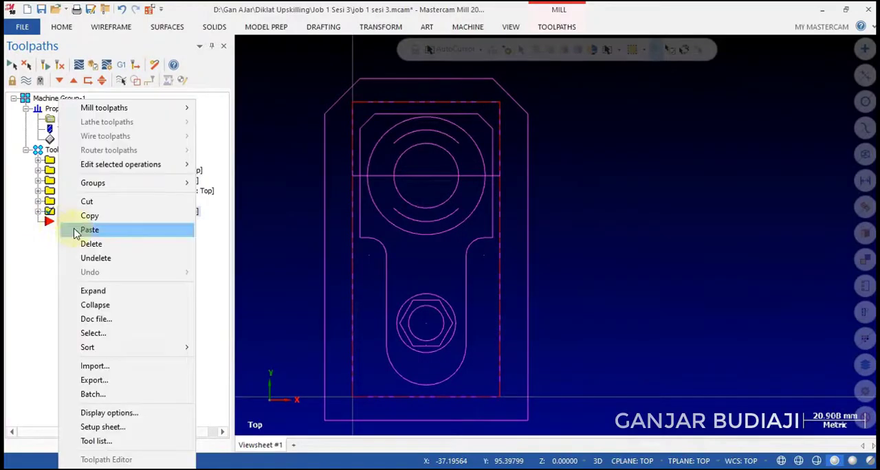
{"action": "left_click", "coordinate": [77, 230]}
{"action": "left_click", "coordinate": [38, 222]}
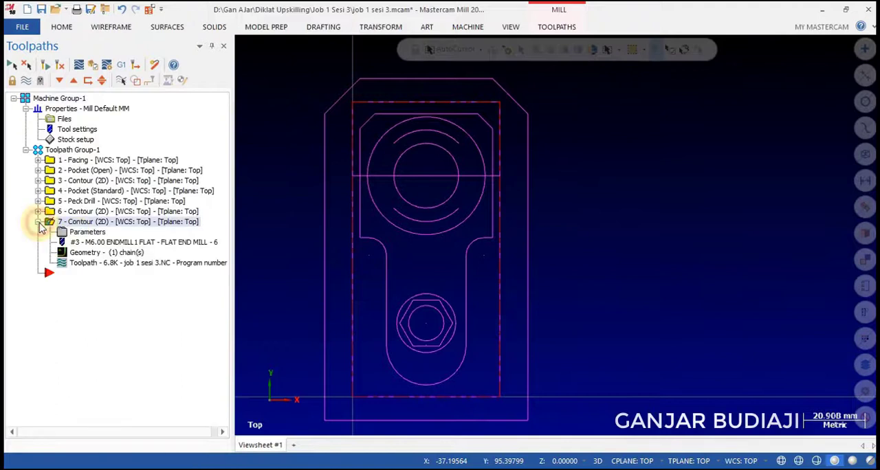
Rechain the copied contour as partial chains on the two open arcs inside the large circle and regenerate it.
{"action": "left_click", "coordinate": [81, 255]}
{"action": "right_click", "coordinate": [39, 151]}
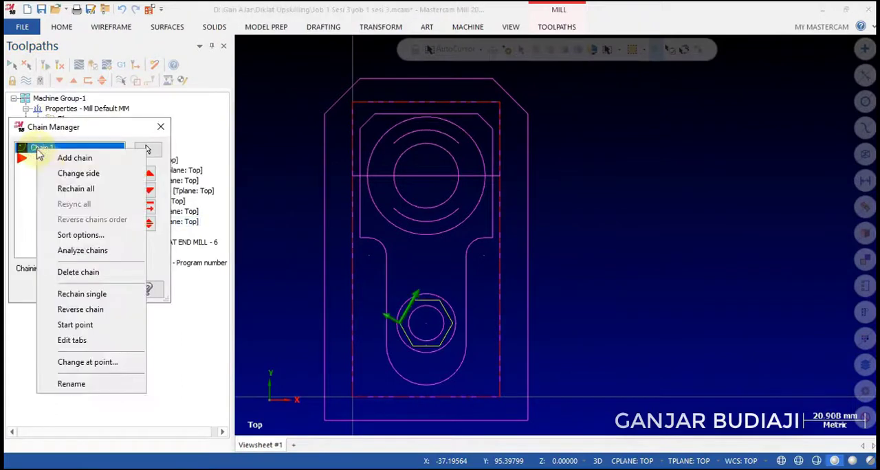
{"action": "left_click", "coordinate": [86, 188]}
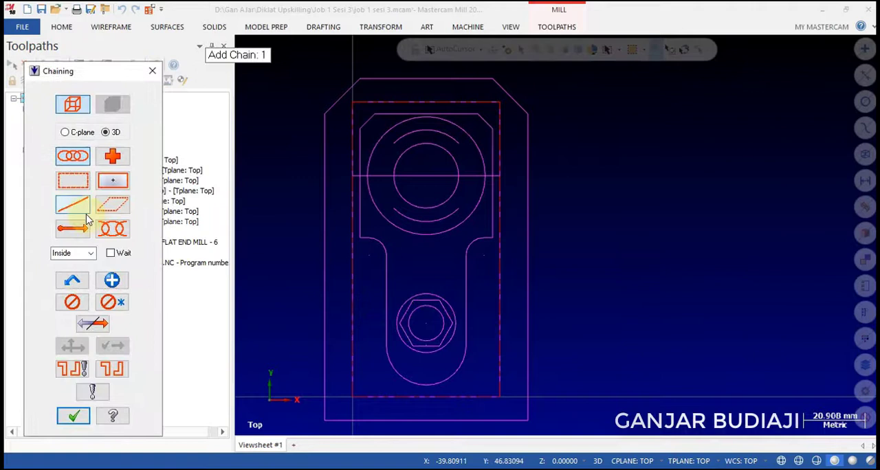
{"action": "left_click", "coordinate": [110, 231]}
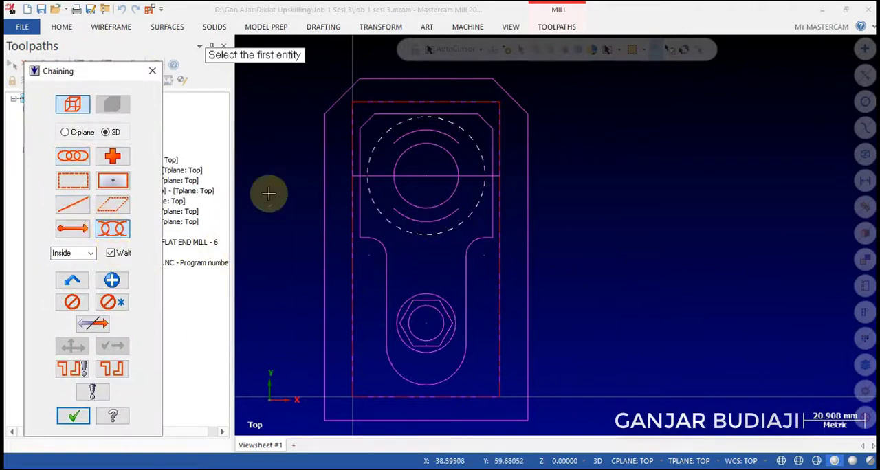
{"action": "left_click", "coordinate": [457, 210]}
{"action": "left_click", "coordinate": [113, 280]}
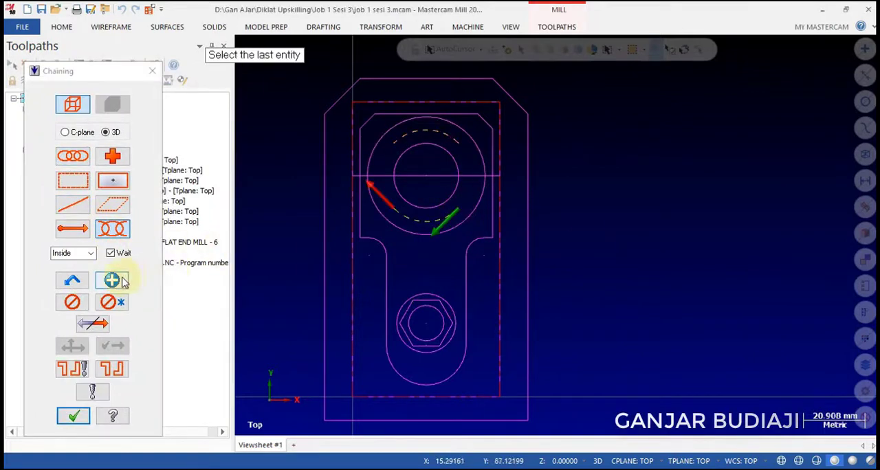
{"action": "left_click", "coordinate": [402, 138]}
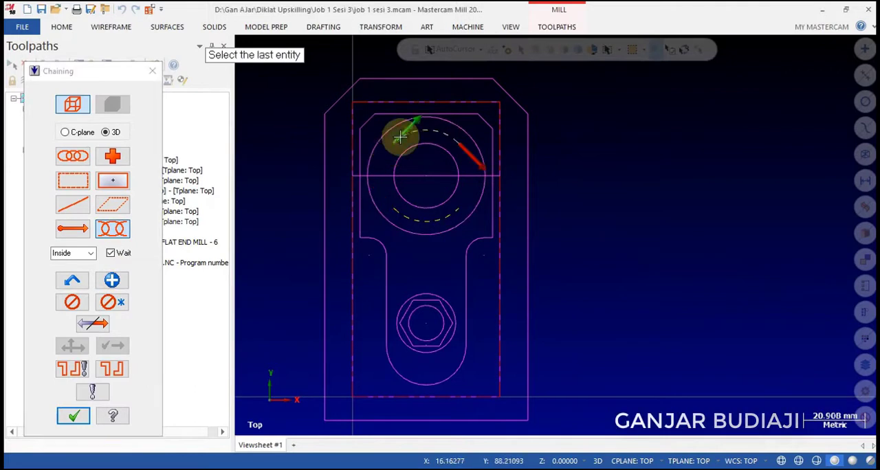
{"action": "left_click", "coordinate": [73, 415]}
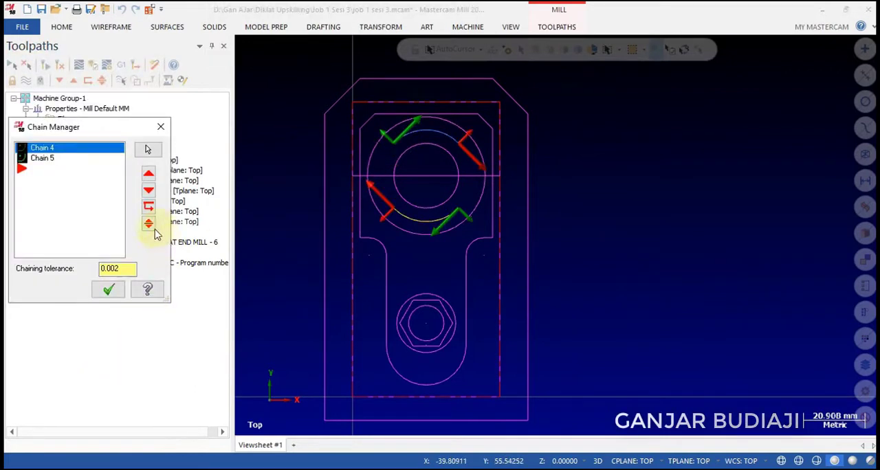
{"action": "left_click", "coordinate": [109, 289]}
{"action": "left_click", "coordinate": [60, 66]}
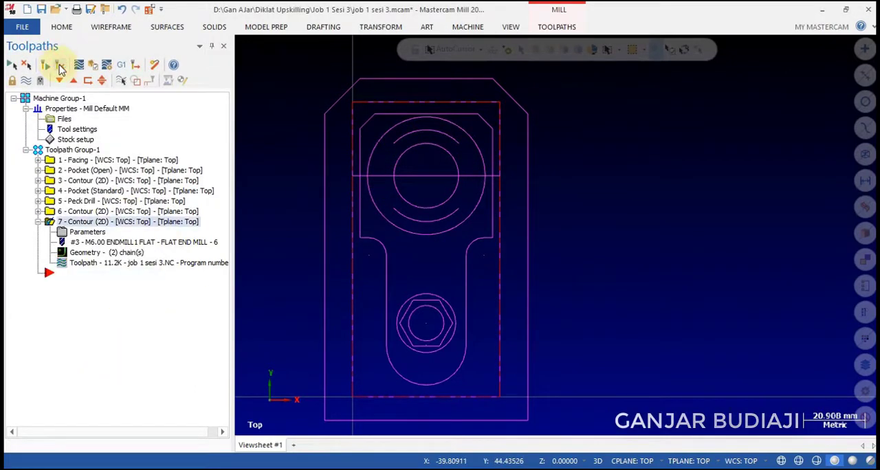
{"action": "left_click", "coordinate": [28, 82]}
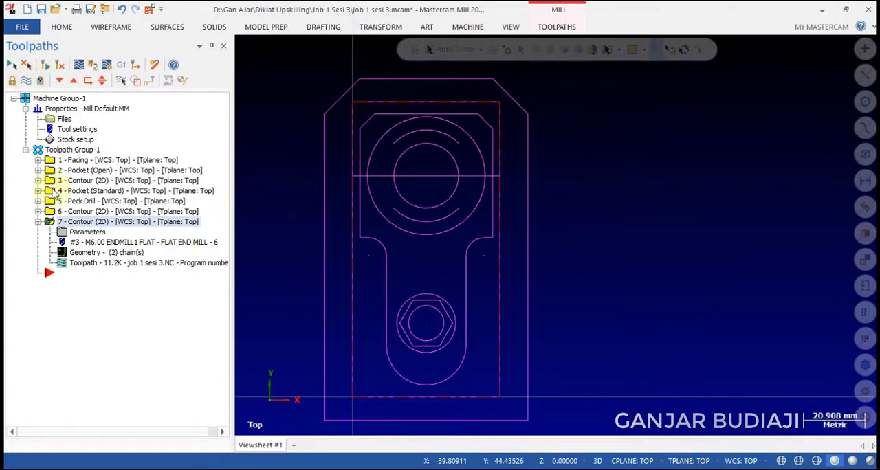
Disable Lead In/Out and set the compensation type to Off for the arc contour, accepting and regenerating the toolpath.
{"action": "left_click", "coordinate": [88, 234]}
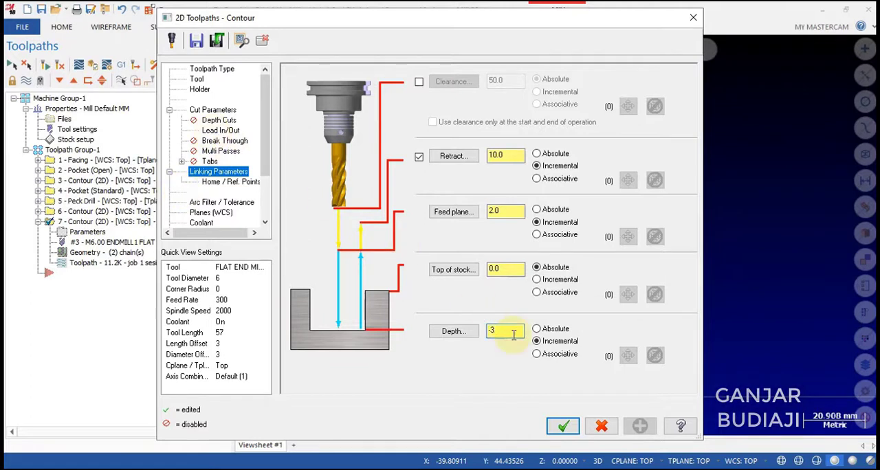
{"action": "left_click", "coordinate": [220, 130]}
{"action": "left_click", "coordinate": [294, 73]}
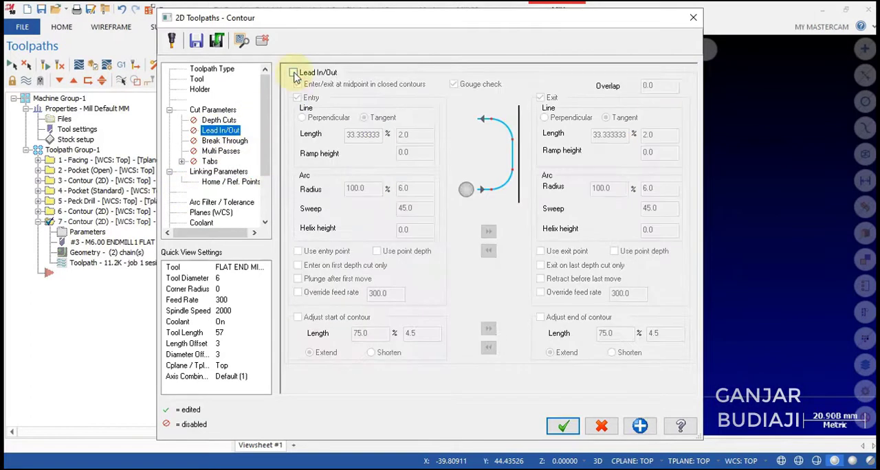
{"action": "left_click", "coordinate": [220, 110]}
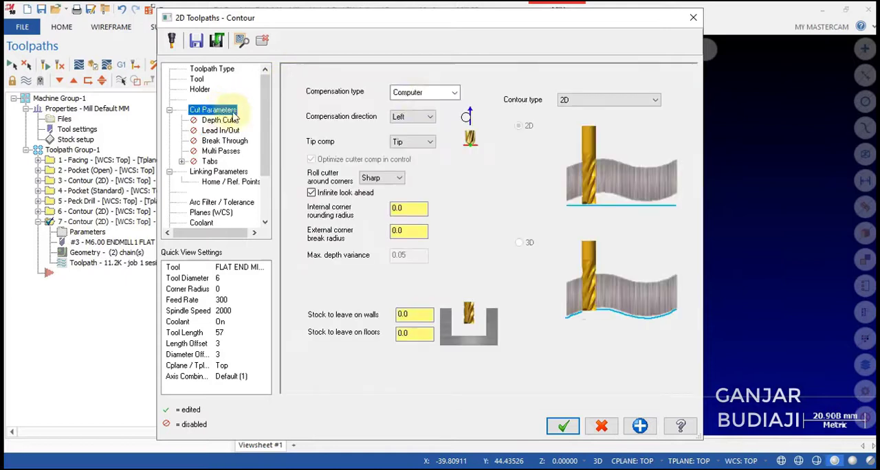
{"action": "left_click", "coordinate": [454, 93]}
{"action": "left_click", "coordinate": [402, 148]}
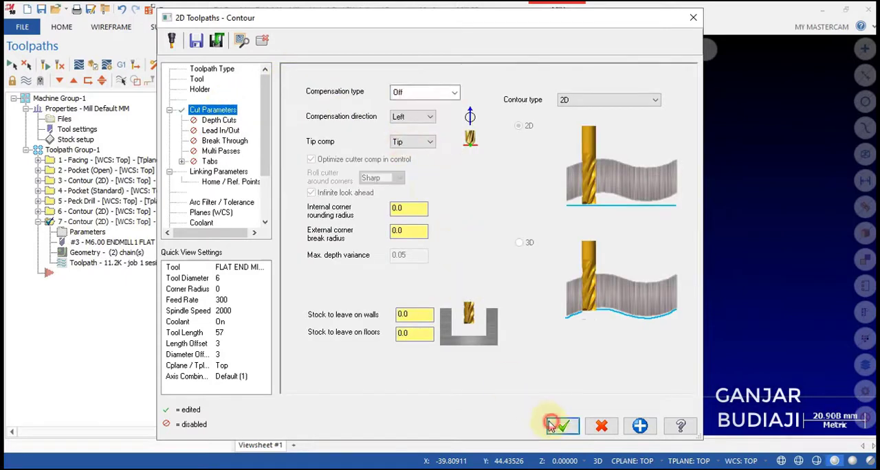
{"action": "left_click", "coordinate": [562, 426]}
{"action": "left_click", "coordinate": [58, 66]}
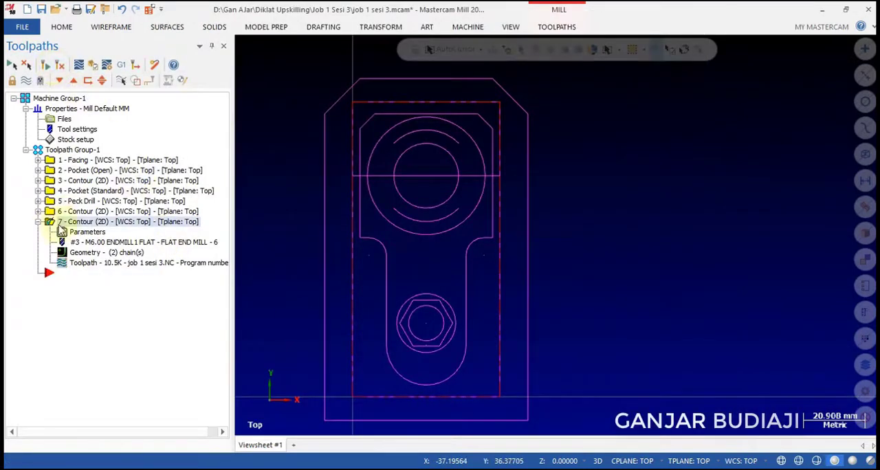
Duplicate the arc contour operation at the end of the toolpath group and expand the new copy.
{"action": "left_click", "coordinate": [39, 222]}
{"action": "right_click", "coordinate": [54, 228]}
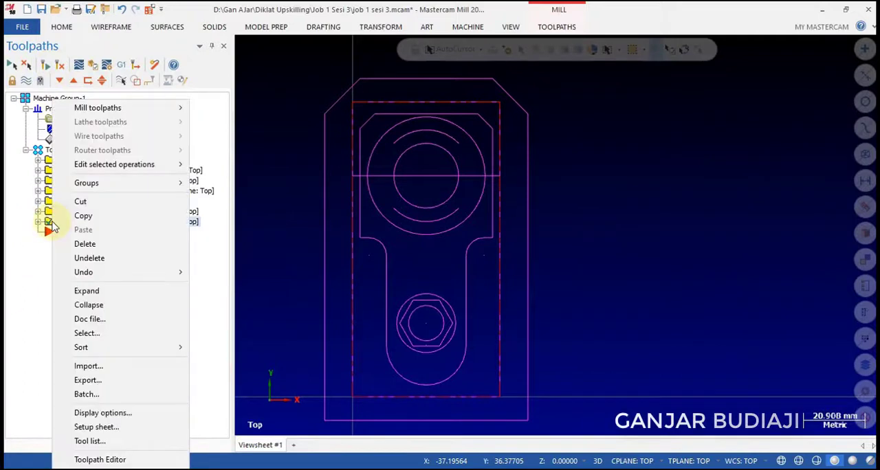
{"action": "left_click", "coordinate": [77, 217]}
{"action": "right_click", "coordinate": [64, 235]}
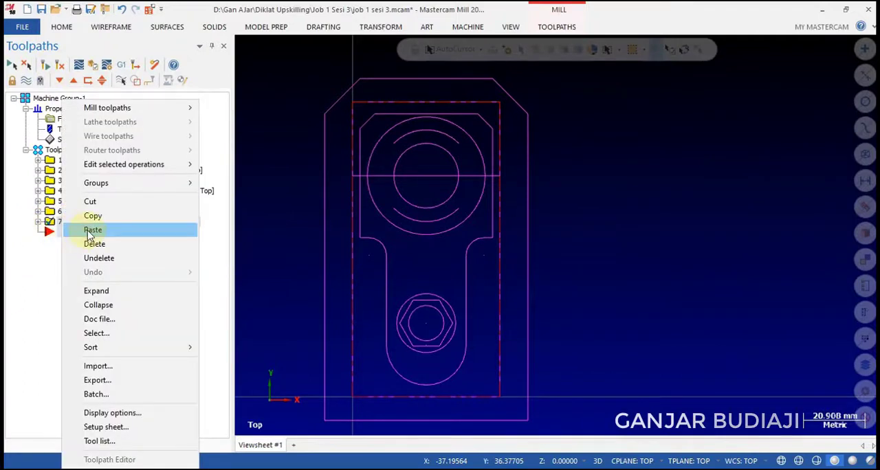
{"action": "left_click", "coordinate": [92, 230]}
{"action": "left_click", "coordinate": [38, 232]}
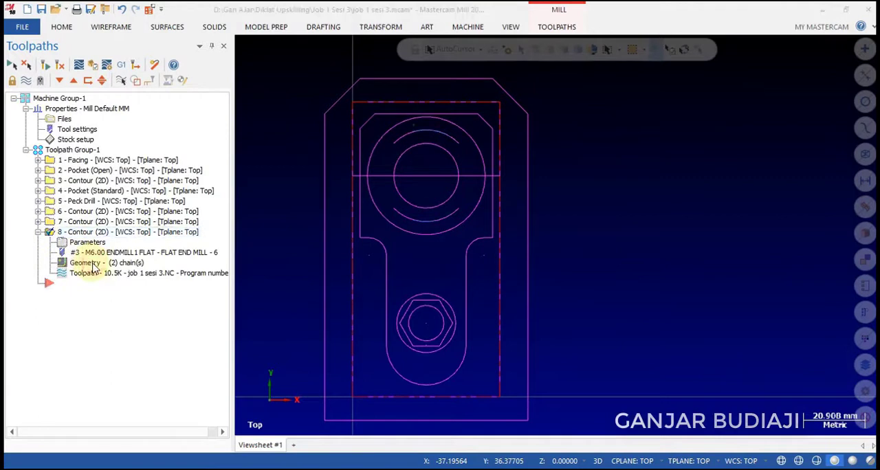
Rechain the new contour copy as a single chain on the horizontal line through the large circle.
{"action": "left_click", "coordinate": [89, 263]}
{"action": "right_click", "coordinate": [43, 157]}
{"action": "left_click", "coordinate": [78, 195]}
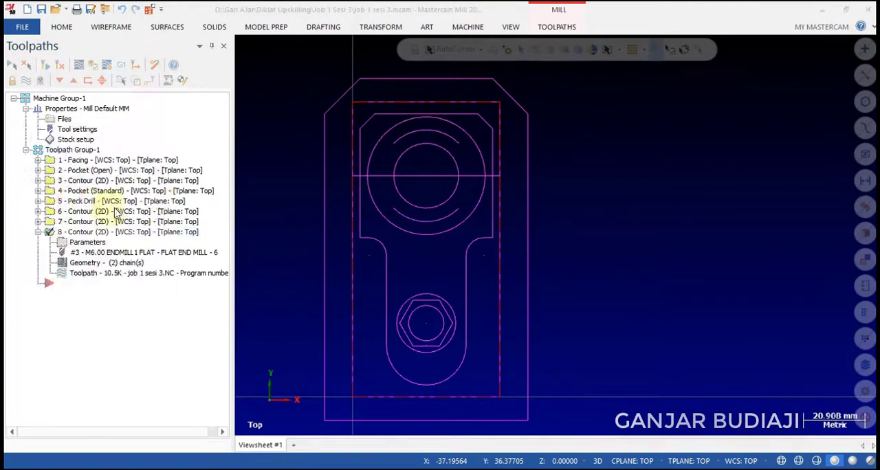
{"action": "left_click", "coordinate": [73, 205]}
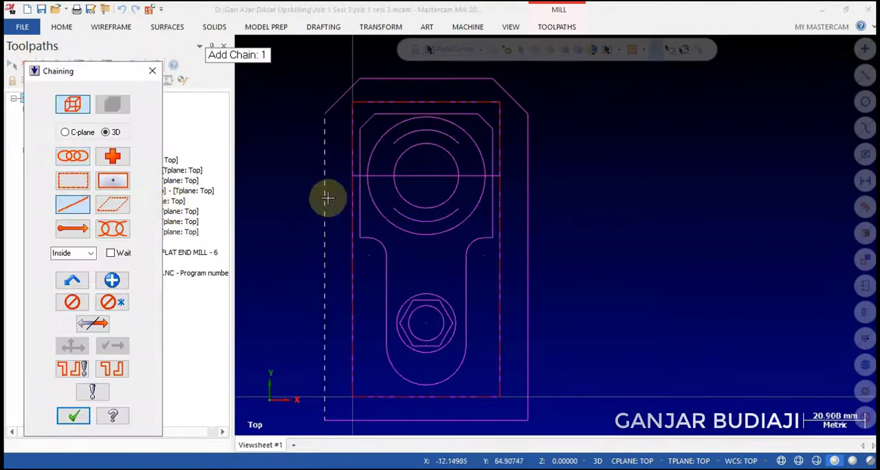
{"action": "left_click", "coordinate": [357, 177]}
{"action": "left_click", "coordinate": [73, 416]}
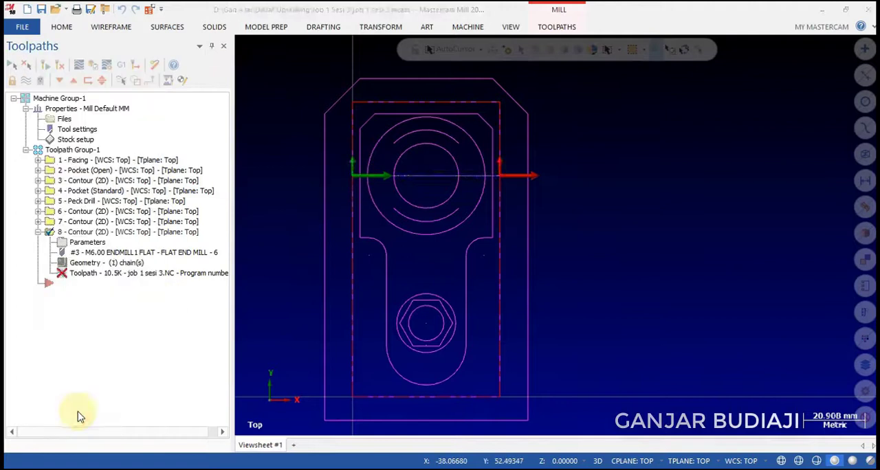
{"action": "left_click", "coordinate": [103, 293]}
Set the line contour's incremental depth to -1.5, keep the 6 mm flat end mill, and regenerate the toolpath.
{"action": "left_click", "coordinate": [81, 246]}
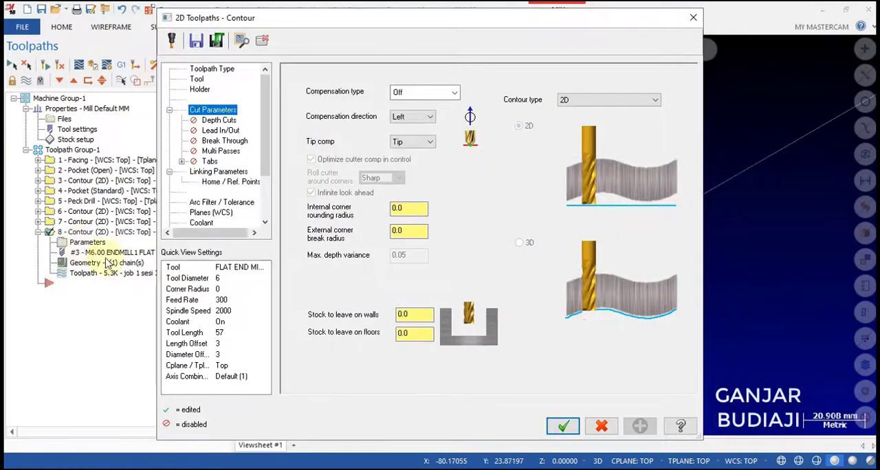
{"action": "left_click", "coordinate": [219, 171]}
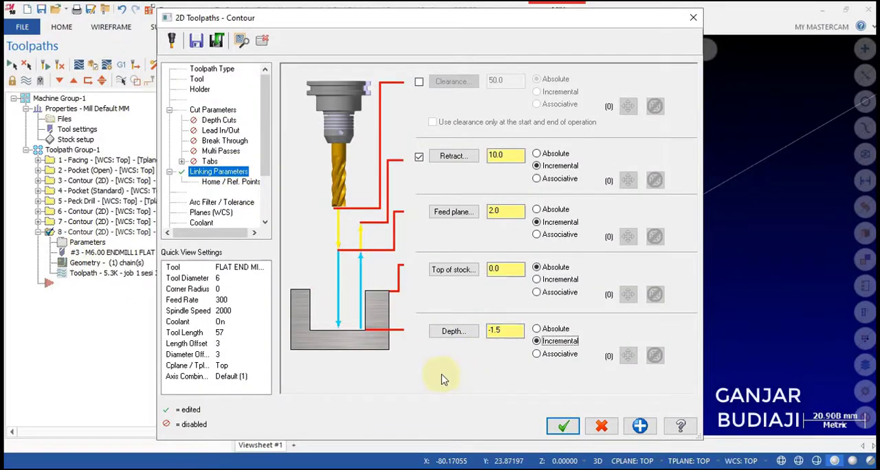
{"action": "left_click", "coordinate": [196, 79]}
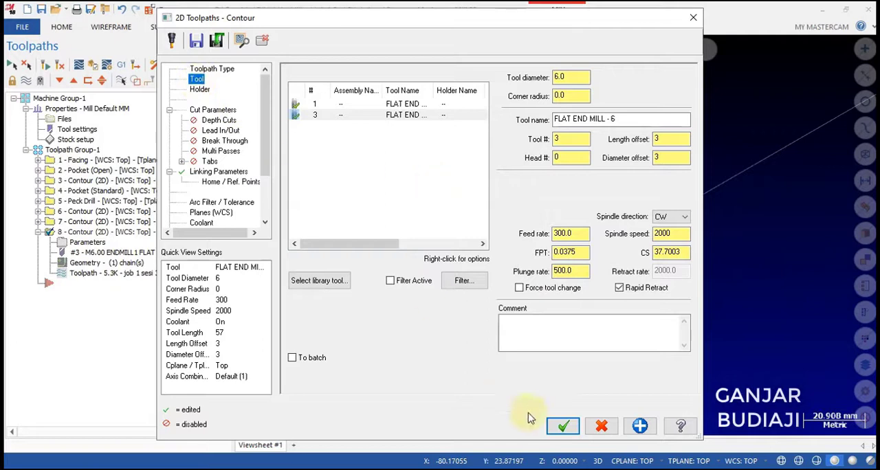
{"action": "left_click", "coordinate": [563, 427]}
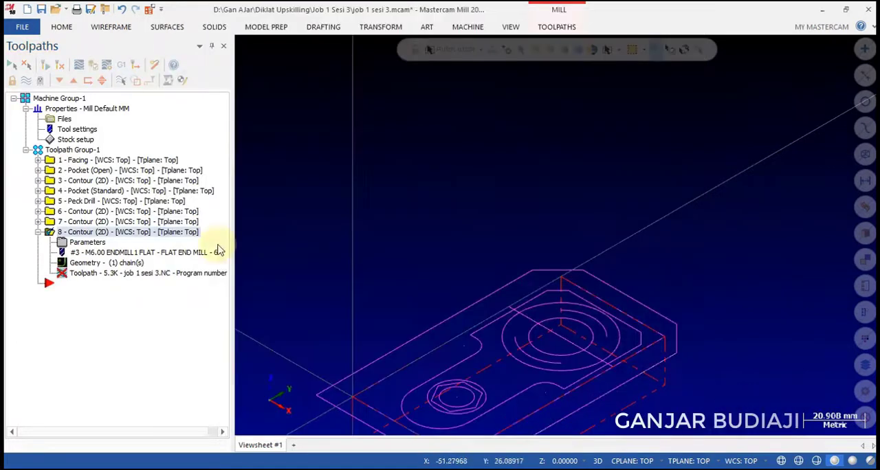
{"action": "left_click", "coordinate": [59, 64]}
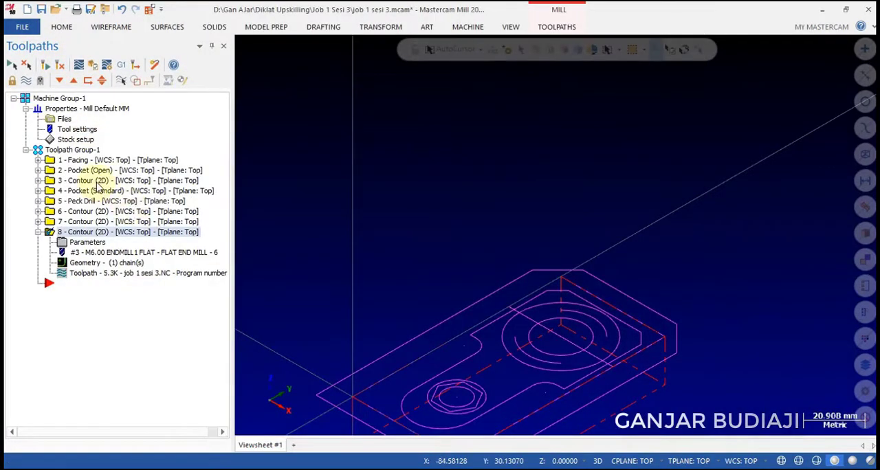
Select all eight operations and run the full machining simulation in the Mastercam Simulator.
{"action": "left_click", "coordinate": [12, 65]}
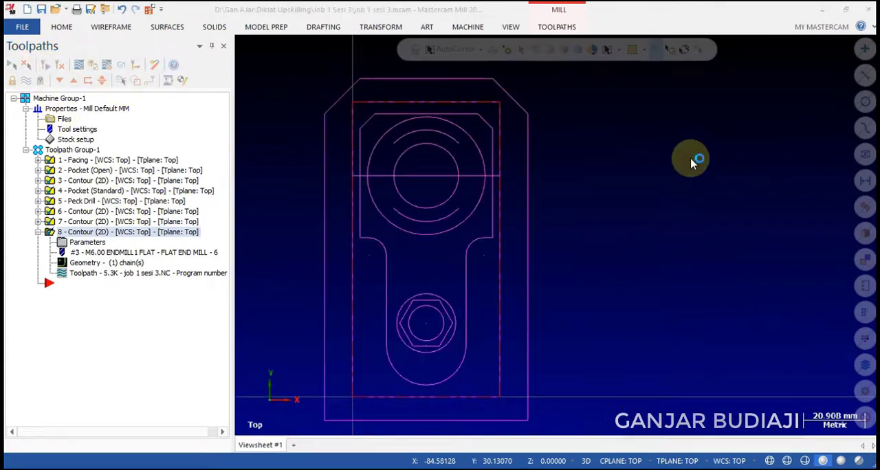
{"action": "scroll", "coordinate": [474, 197], "scroll_direction": "down", "scroll_amount": 3}
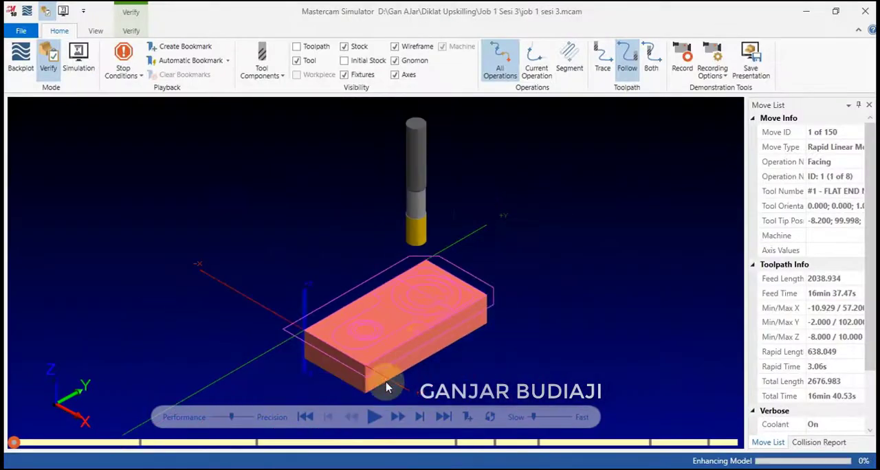
{"action": "scroll", "coordinate": [388, 386], "scroll_direction": "up", "scroll_amount": 3}
{"action": "left_click", "coordinate": [374, 417]}
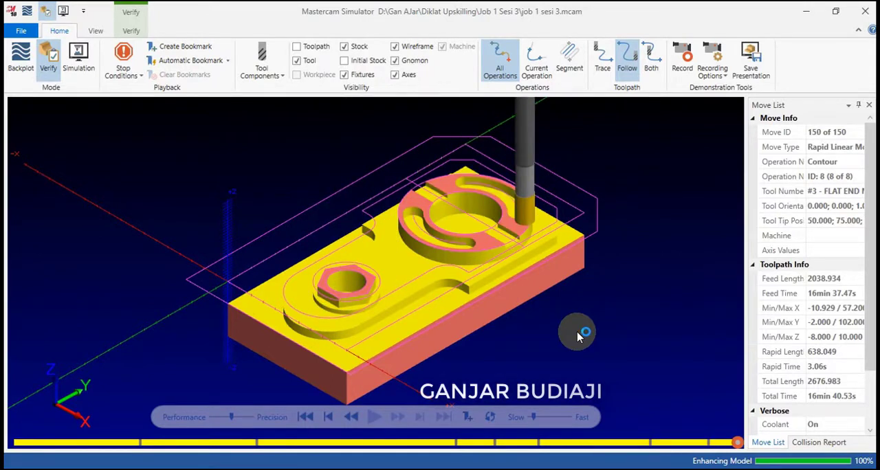
Examine the simulated part from the top and isometric views, checking the machined slots, pocket, hexagon and contours.
{"action": "right_click", "coordinate": [628, 221]}
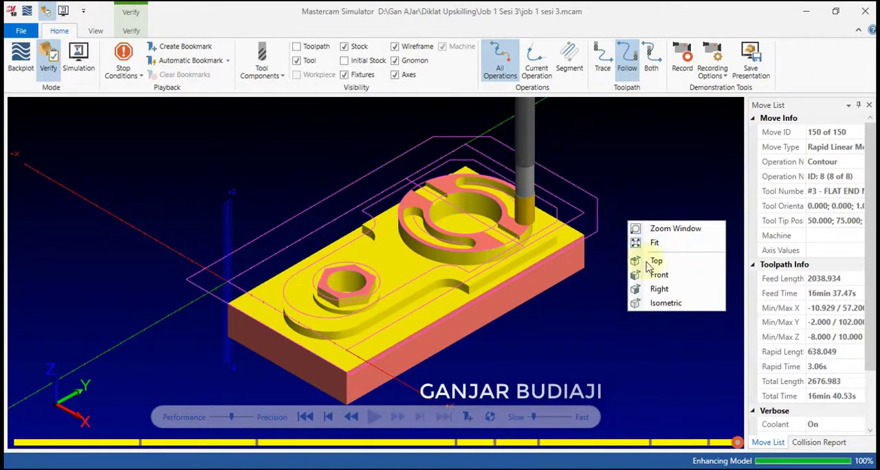
{"action": "left_click", "coordinate": [651, 272]}
{"action": "right_click", "coordinate": [619, 258]}
{"action": "left_click", "coordinate": [647, 300]}
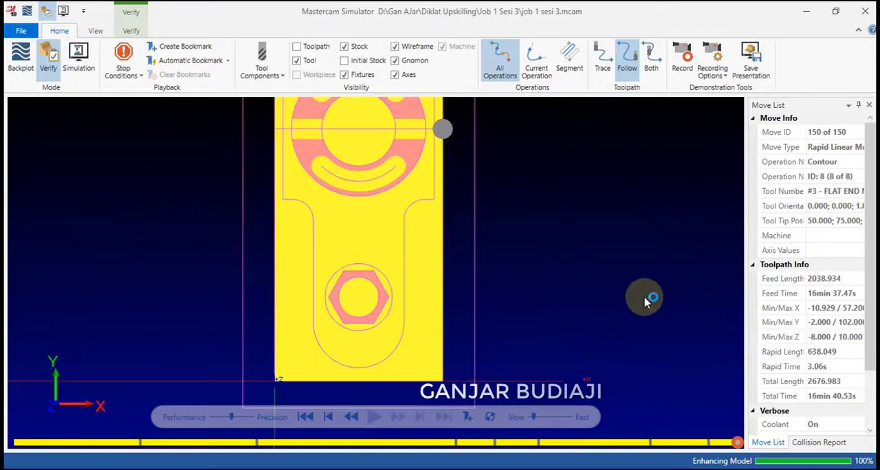
{"action": "scroll", "coordinate": [511, 285], "scroll_direction": "down", "scroll_amount": 3}
{"action": "scroll", "coordinate": [489, 190], "scroll_direction": "up", "scroll_amount": 2}
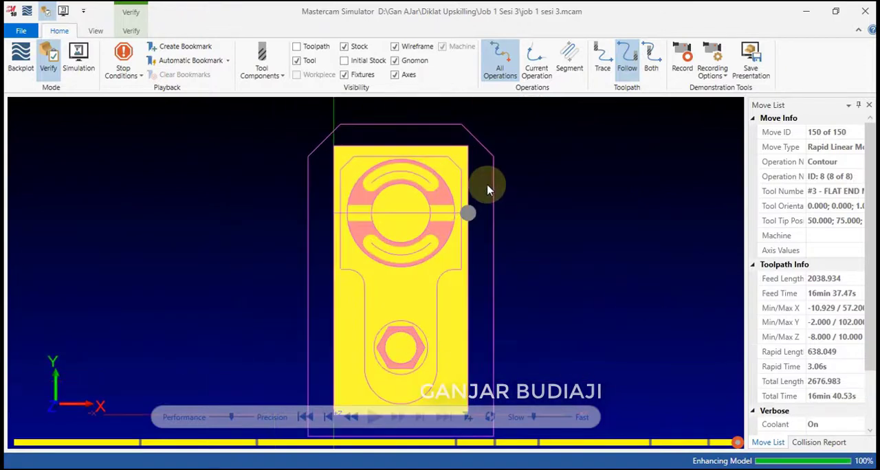
{"action": "scroll", "coordinate": [554, 190], "scroll_direction": "down", "scroll_amount": 1}
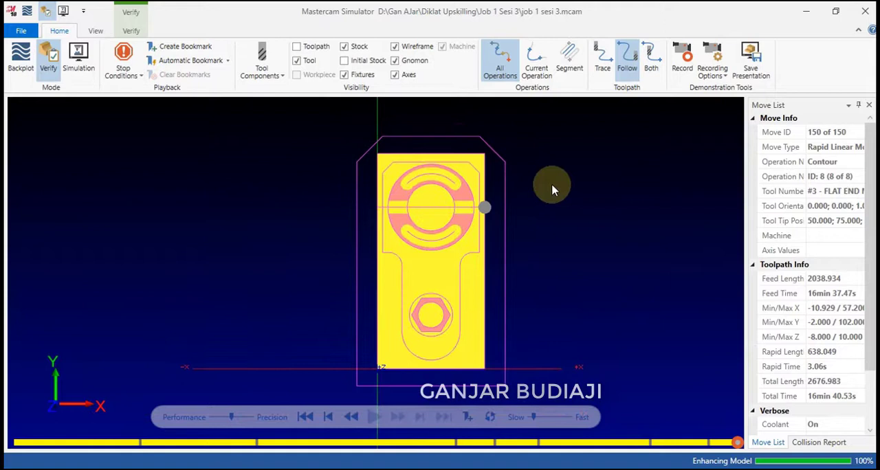
{"action": "right_click", "coordinate": [553, 189]}
{"action": "left_click", "coordinate": [585, 295]}
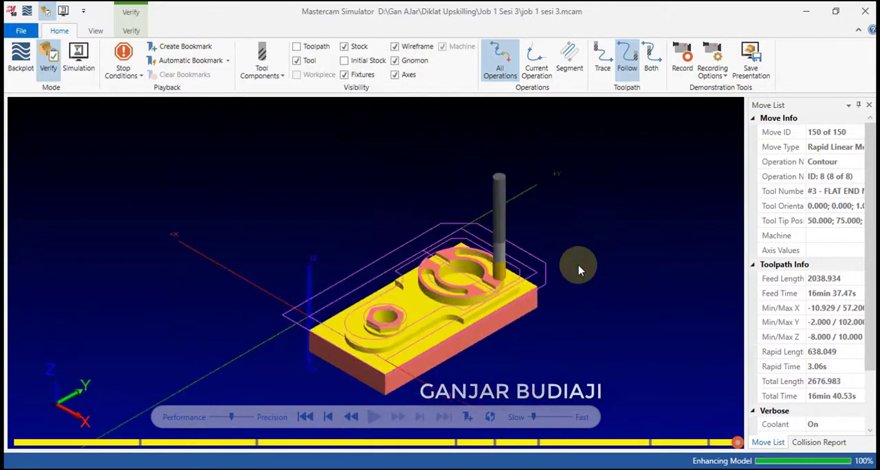
{"action": "scroll", "coordinate": [548, 296], "scroll_direction": "up", "scroll_amount": 3}
{"action": "scroll", "coordinate": [547, 292], "scroll_direction": "down", "scroll_amount": 3}
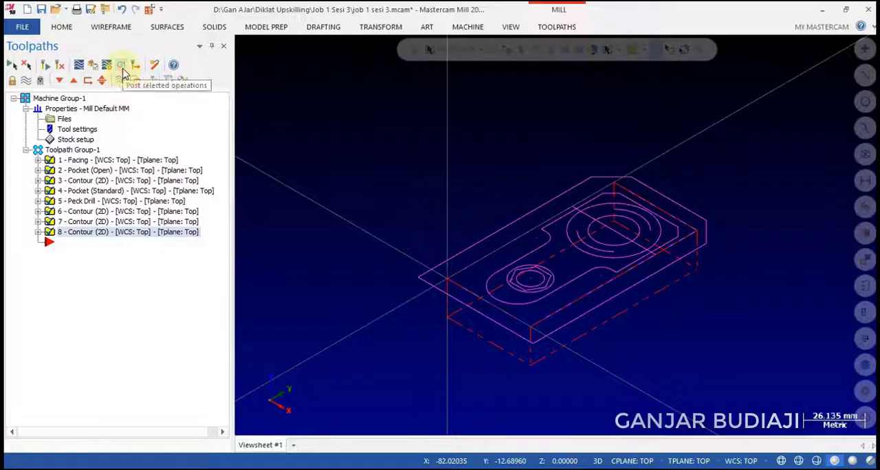
Post-process all eight operations in Mastercam to an NC file with the .NC extension, using the Ask and Edit options.
{"action": "left_click", "coordinate": [121, 67]}
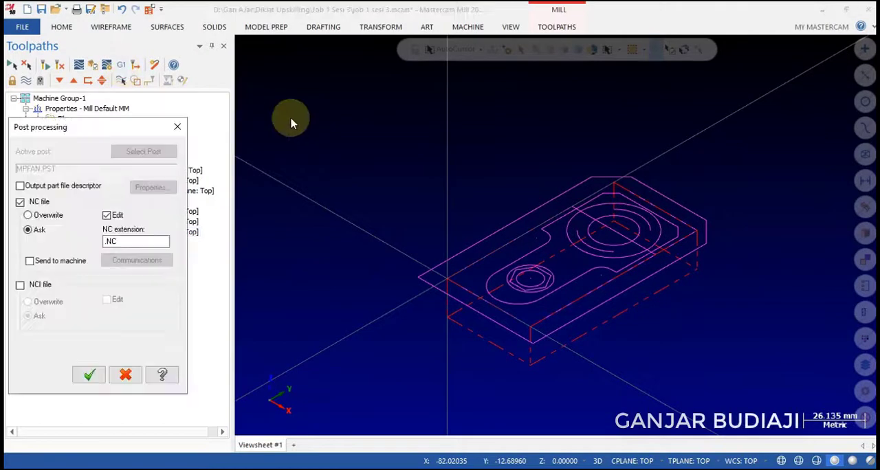
{"action": "left_click", "coordinate": [92, 376]}
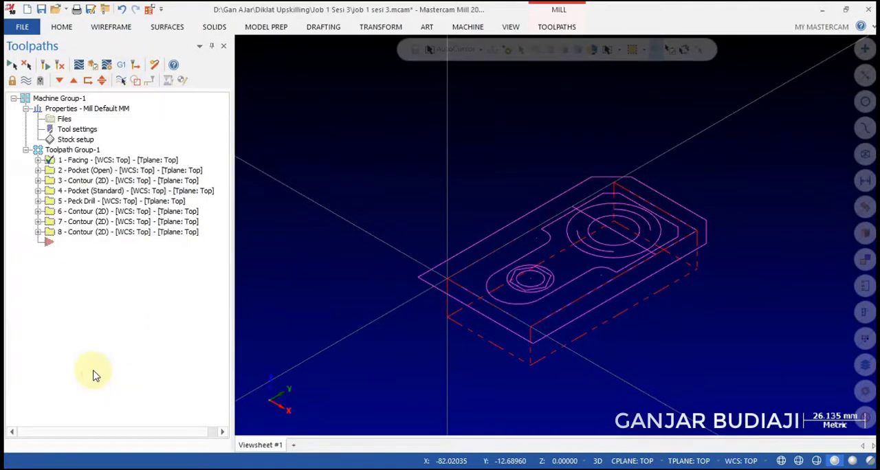
{"action": "left_click", "coordinate": [321, 287]}
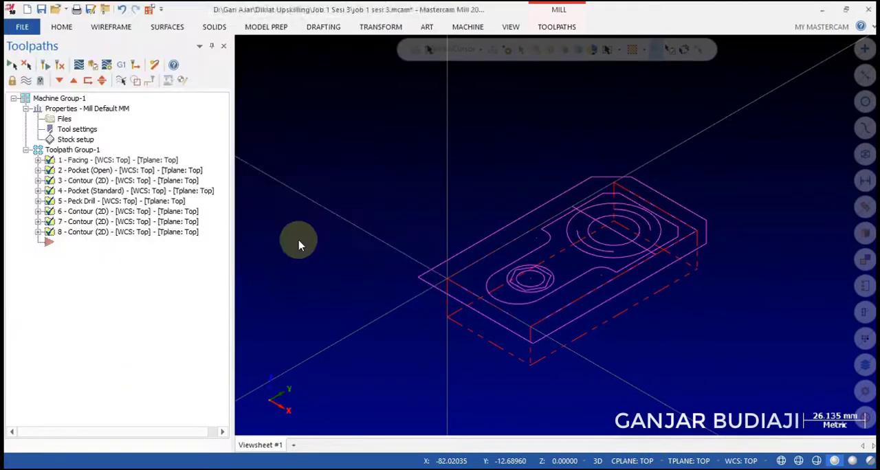